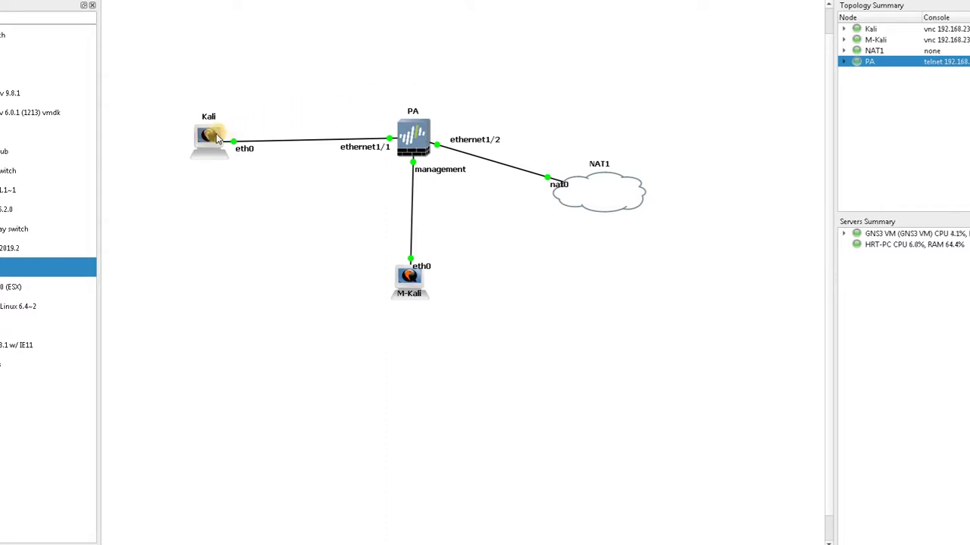
Nudge the Kali node slightly up-left, then read the PA, NAT1 and M-Kali info tooltips
{"action": "left_click_drag", "start_coordinate": [215, 134], "coordinate": [202, 133]}
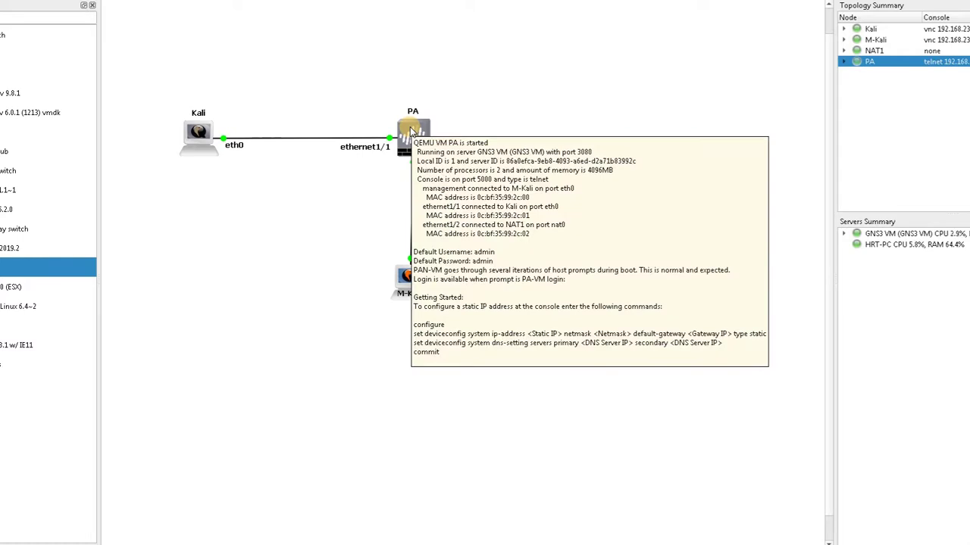
{"action": "mouse_move", "coordinate": [618, 222]}
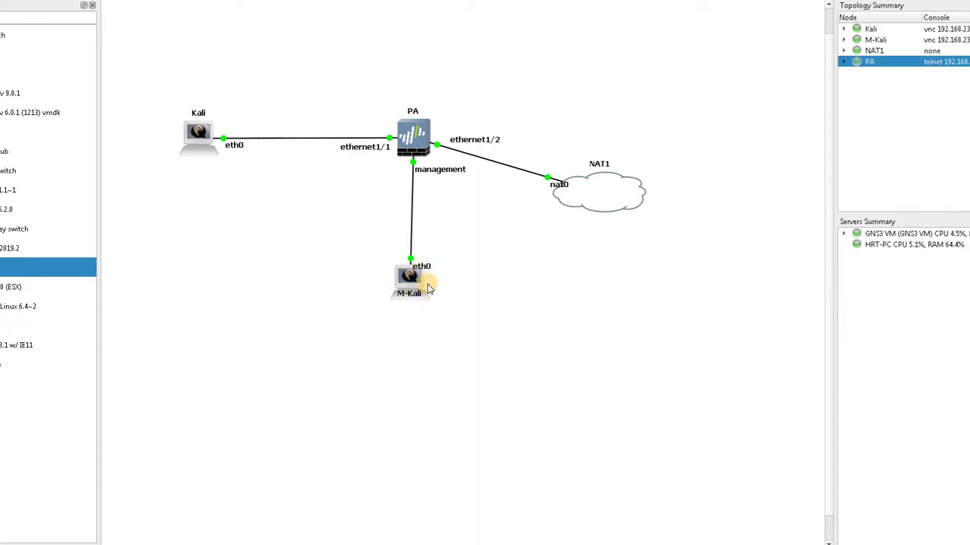
{"action": "mouse_move", "coordinate": [424, 277]}
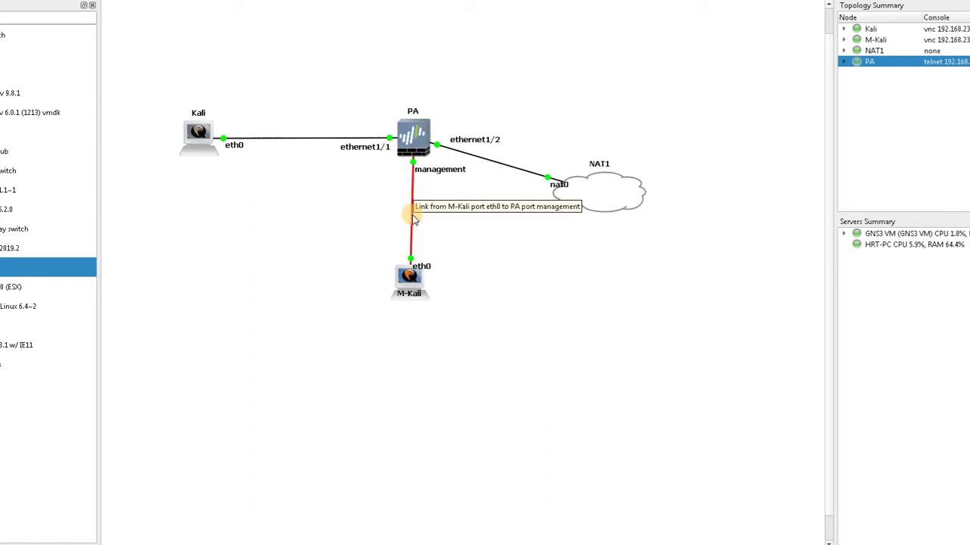
Open the M-Kali console, dismiss the PAN-OS welcome, and show the Network Ethernet interfaces list
{"action": "double_click", "coordinate": [416, 284]}
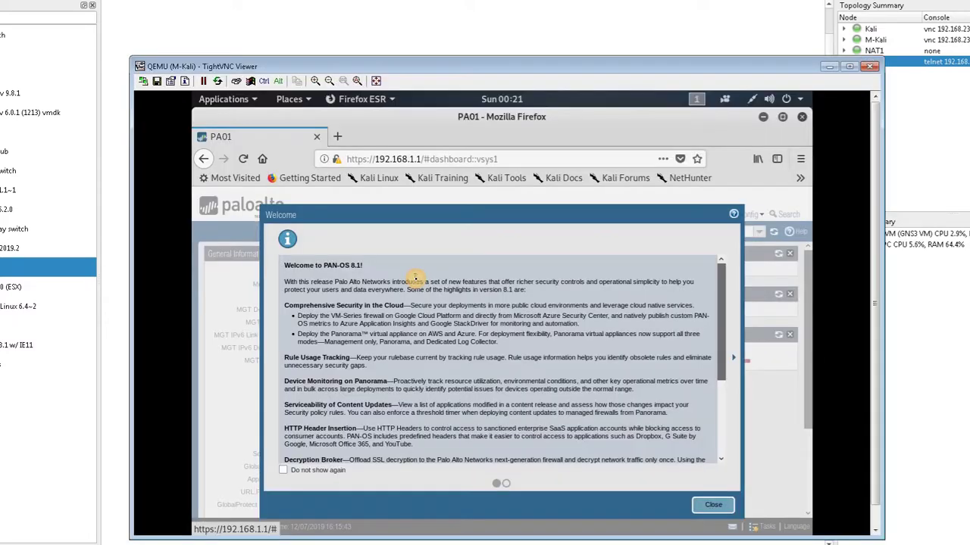
{"action": "left_click", "coordinate": [712, 505]}
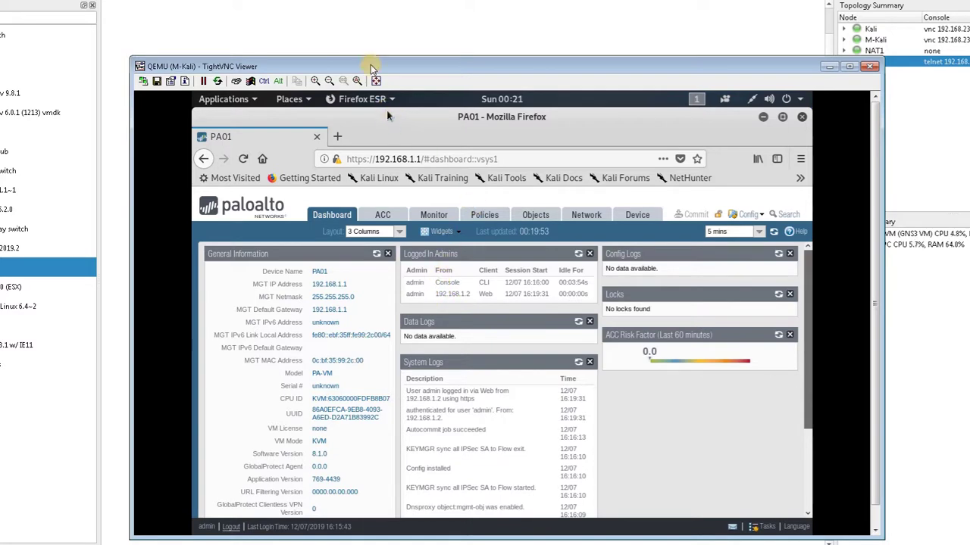
{"action": "left_click_drag", "start_coordinate": [371, 66], "coordinate": [662, 108]}
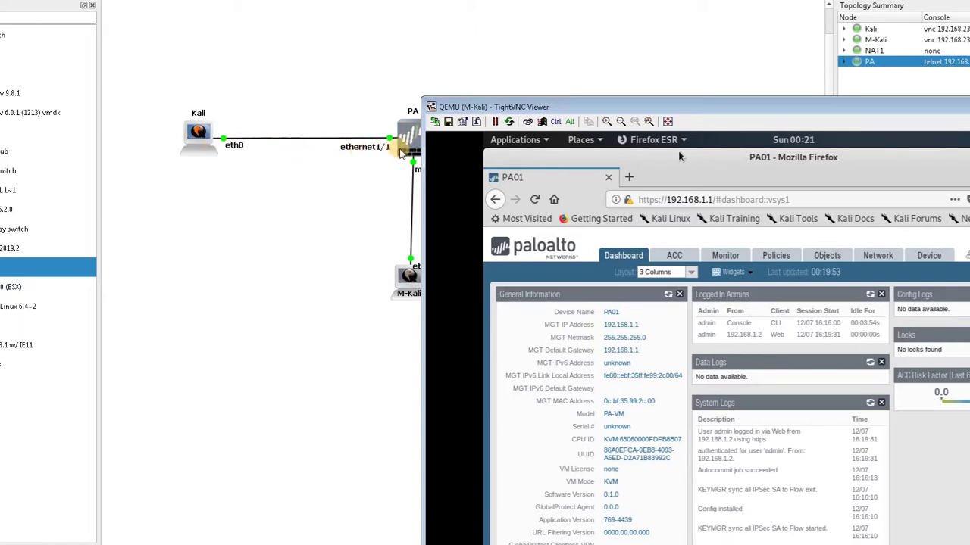
{"action": "left_click_drag", "start_coordinate": [569, 105], "coordinate": [216, 66]}
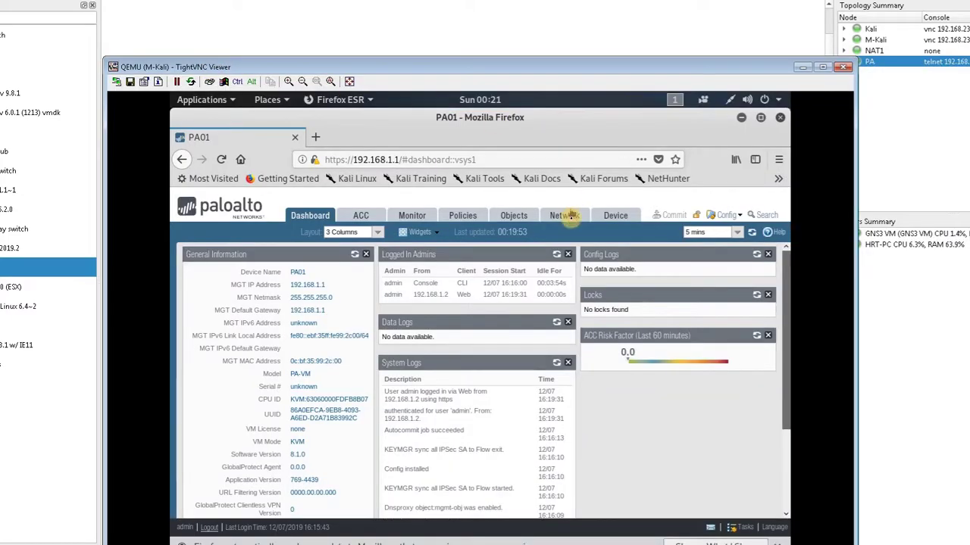
{"action": "left_click", "coordinate": [567, 216]}
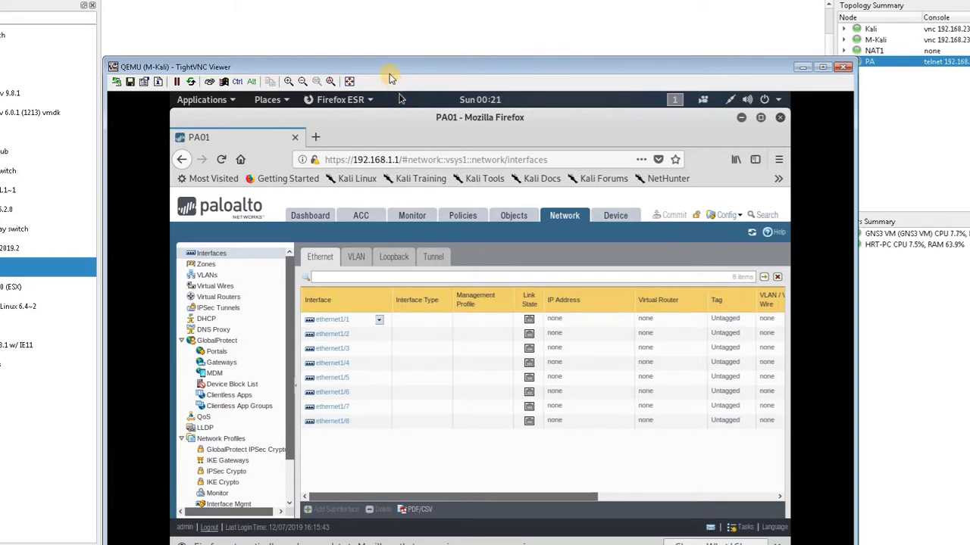
{"action": "left_click_drag", "start_coordinate": [389, 67], "coordinate": [464, 72]}
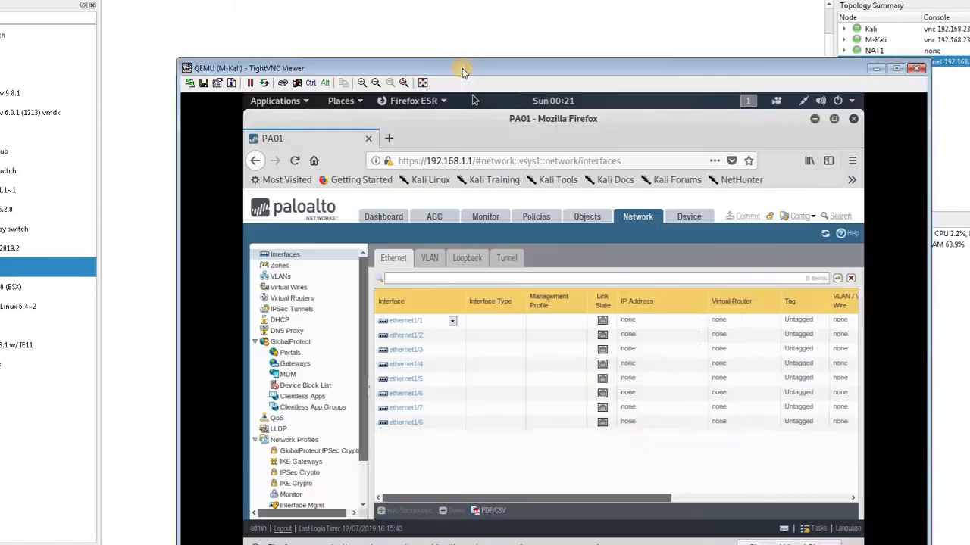
{"action": "left_click", "coordinate": [400, 321]}
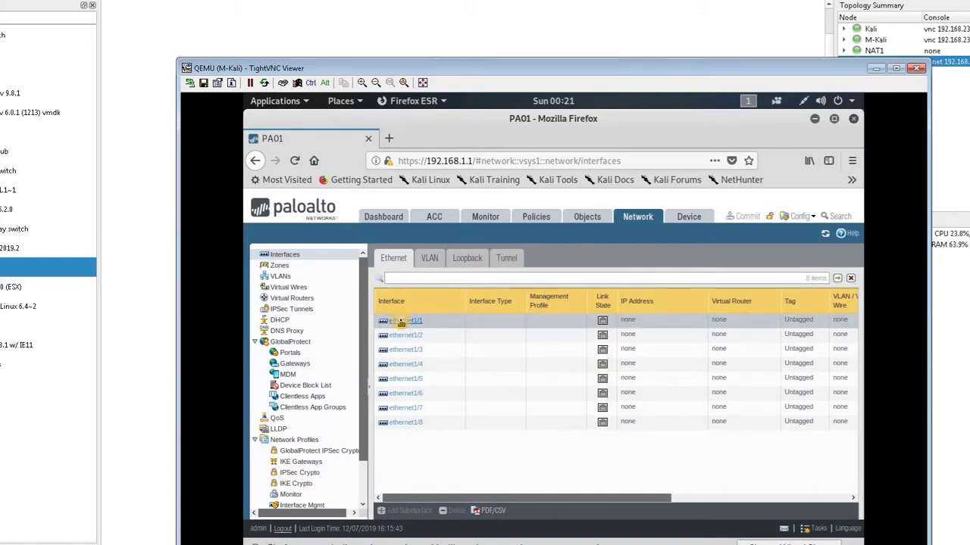
Make ethernet1/1 a Layer3 interface with static IPv4 address 172.16.10.1/24
{"action": "left_click", "coordinate": [401, 321]}
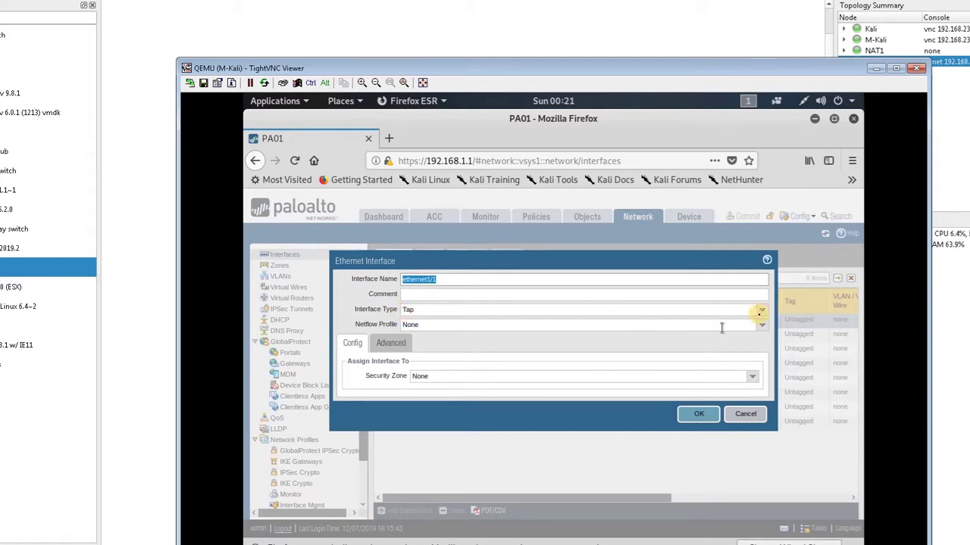
{"action": "left_click", "coordinate": [760, 312]}
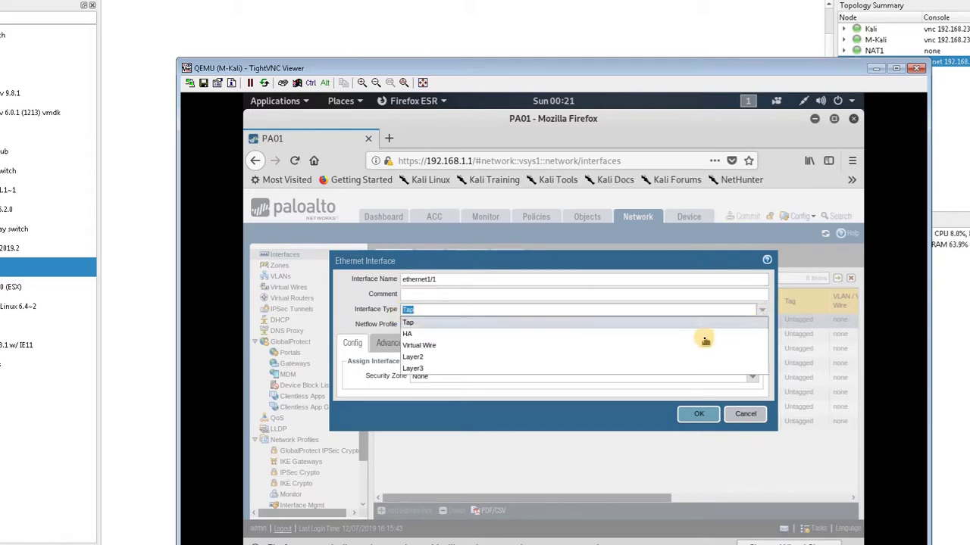
{"action": "left_click", "coordinate": [676, 366]}
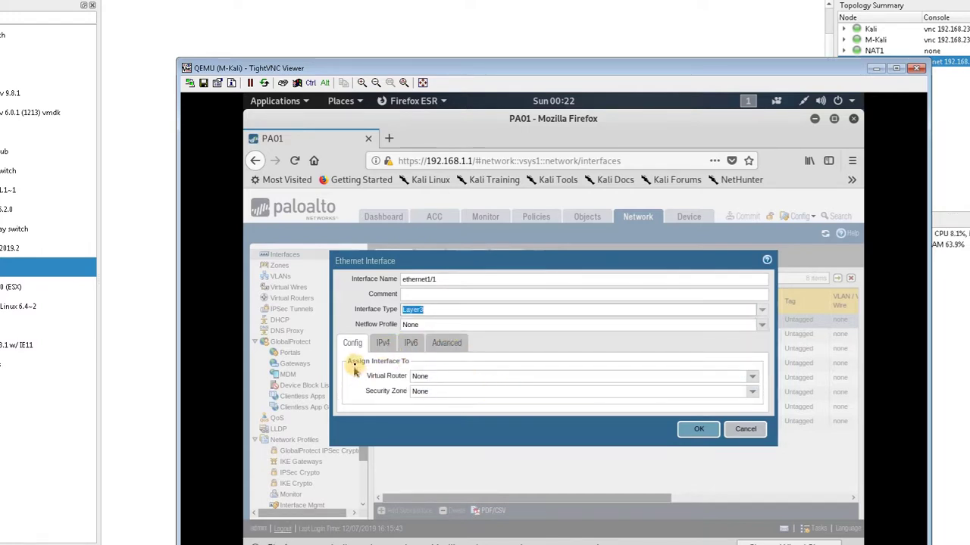
{"action": "left_click", "coordinate": [384, 344]}
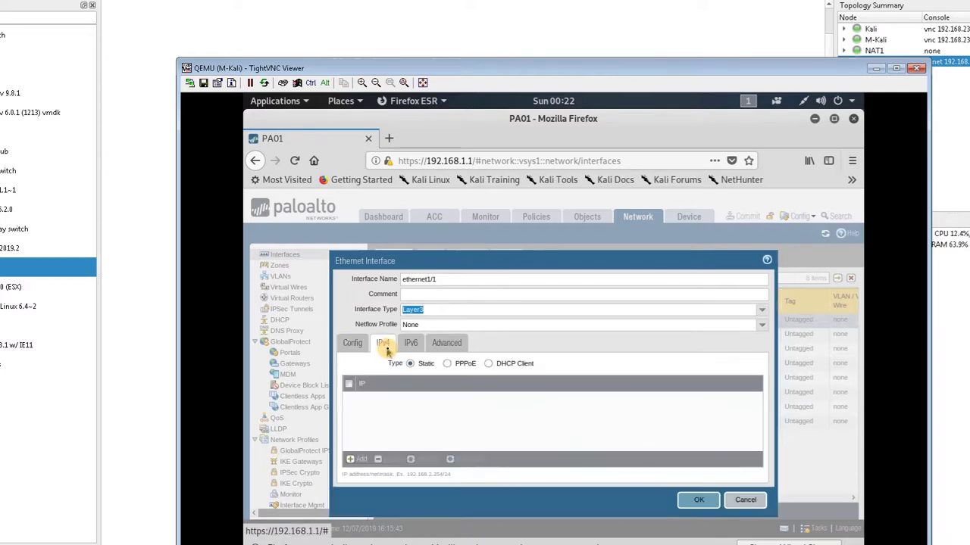
{"action": "left_click", "coordinate": [352, 460]}
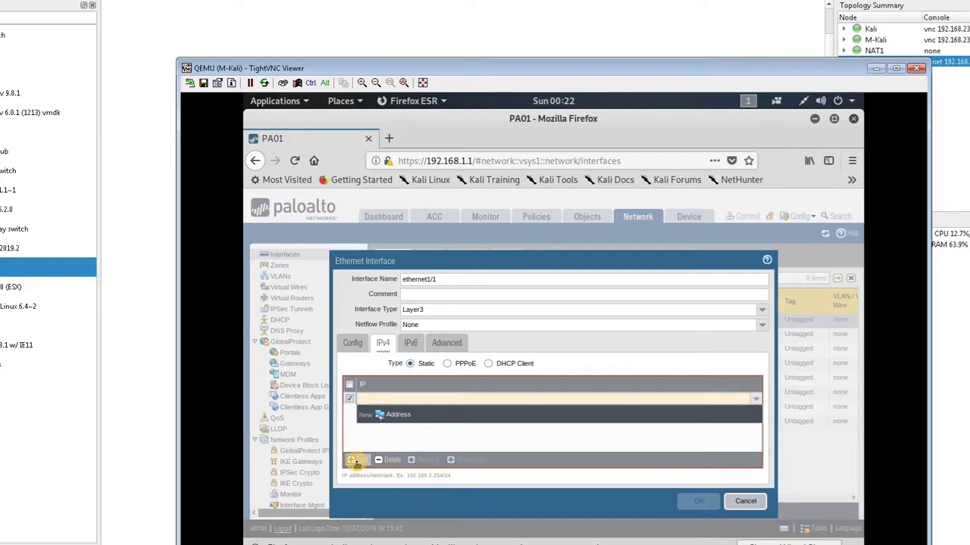
{"action": "type", "text": "172"}
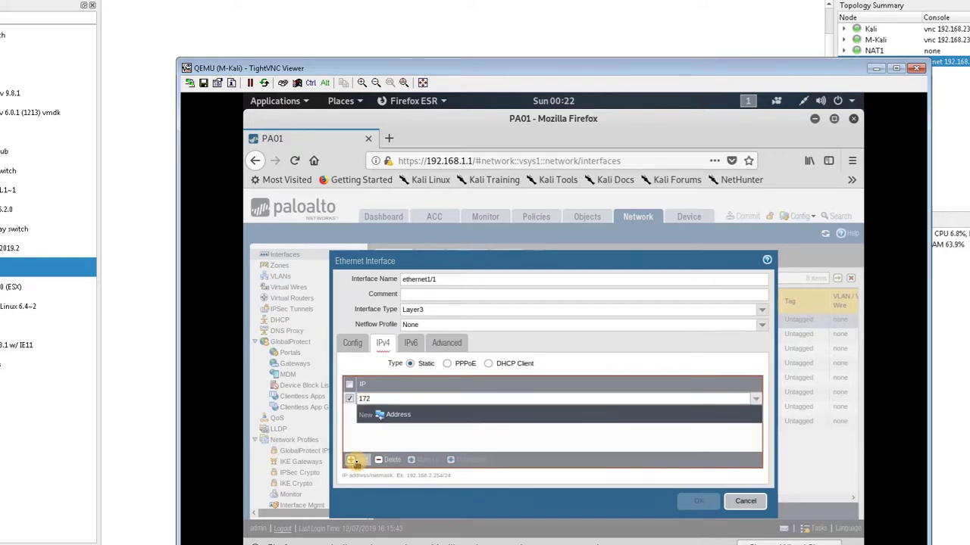
{"action": "type", "text": ".16.10"}
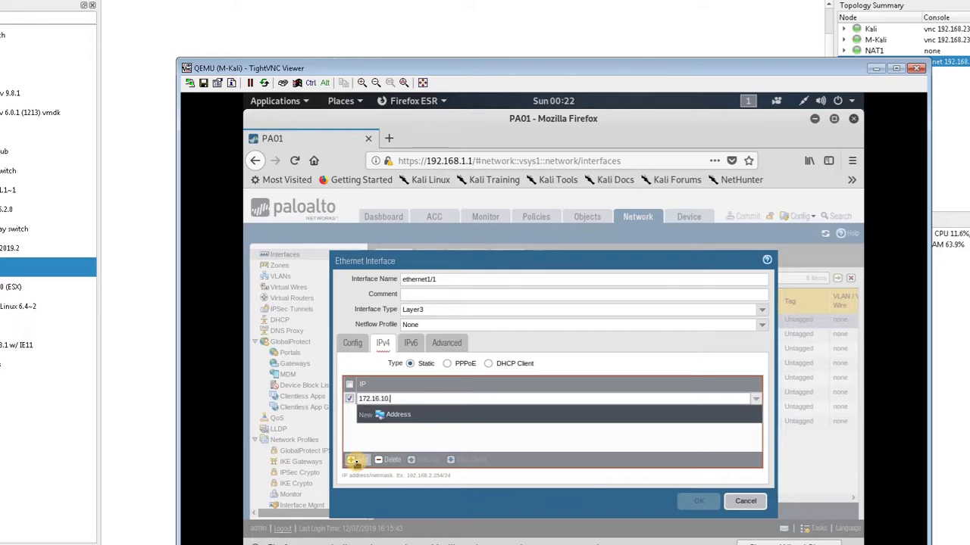
{"action": "type", "text": ".1/24"}
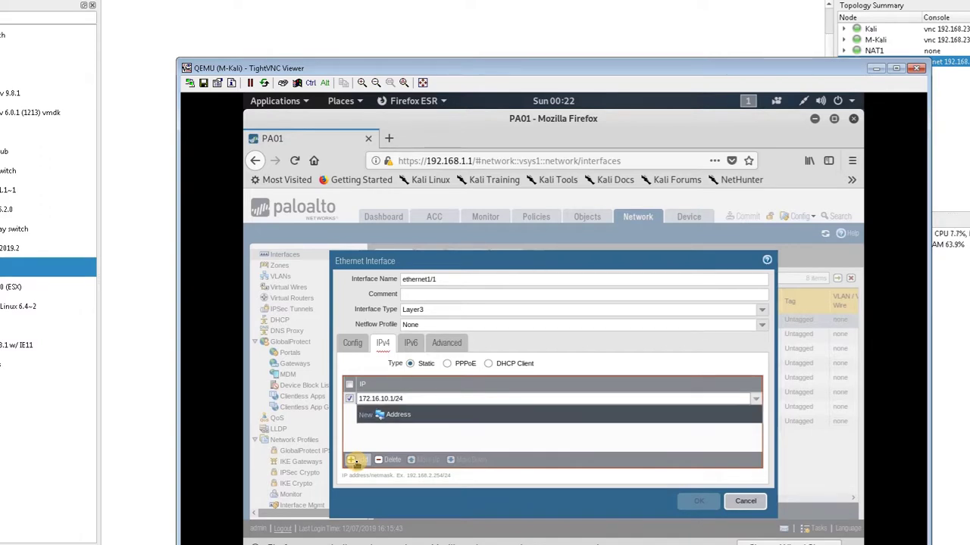
{"action": "left_click", "coordinate": [373, 445]}
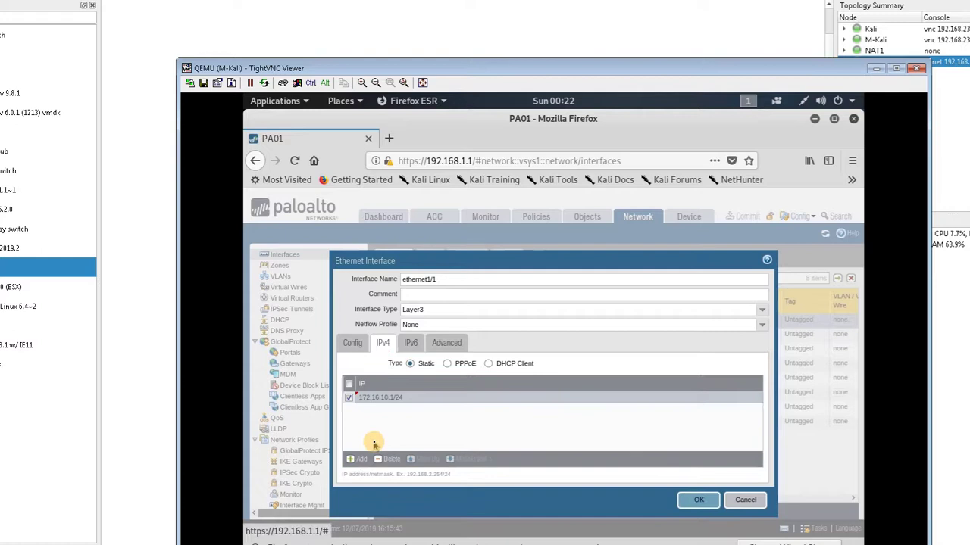
{"action": "left_click", "coordinate": [353, 344]}
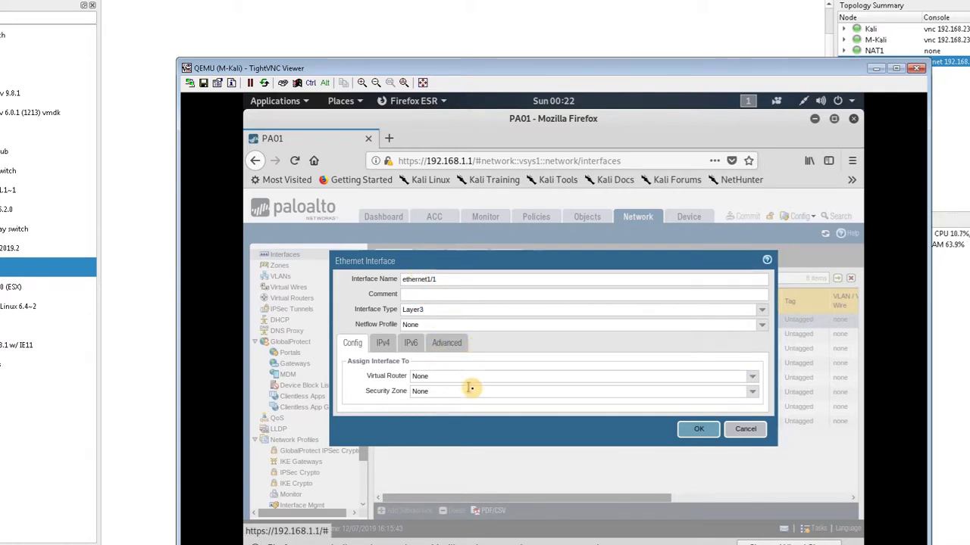
Assign ethernet1/1 to the default virtual router and a new Inside zone, then save it
{"action": "left_click", "coordinate": [737, 379]}
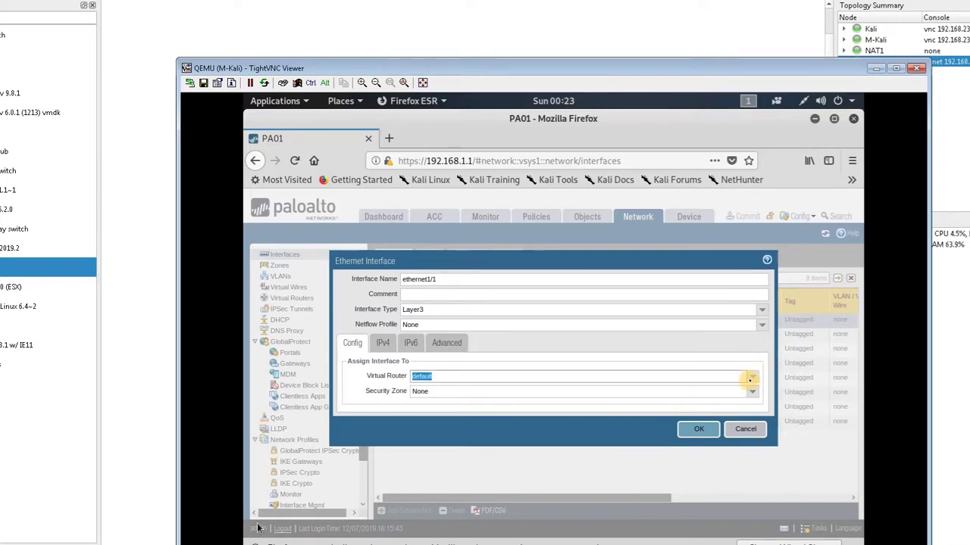
{"action": "left_click", "coordinate": [752, 375]}
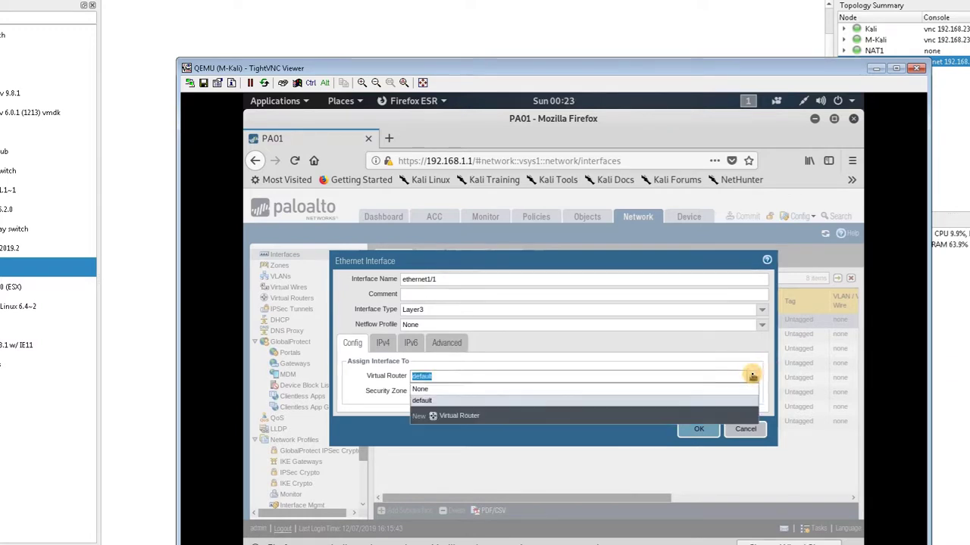
{"action": "left_click", "coordinate": [752, 375]}
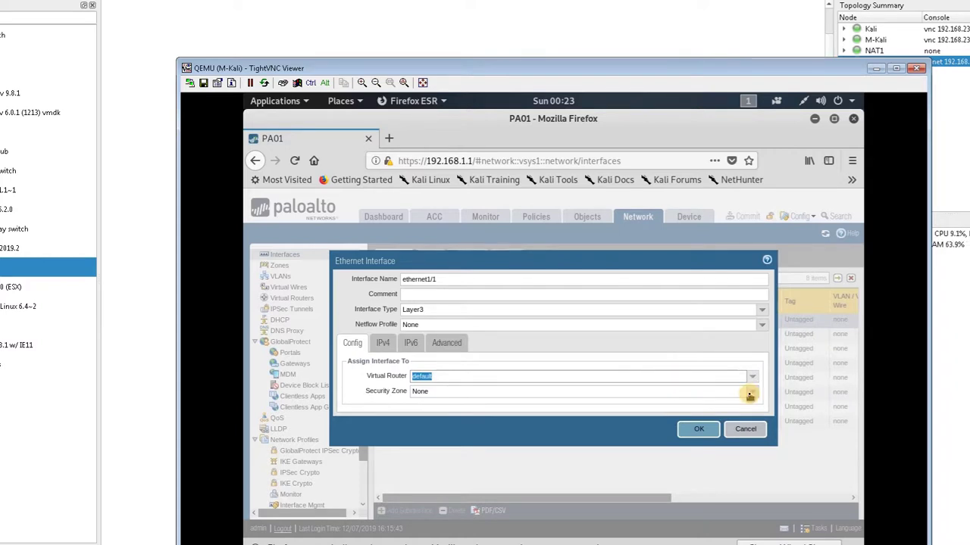
{"action": "left_click", "coordinate": [749, 393]}
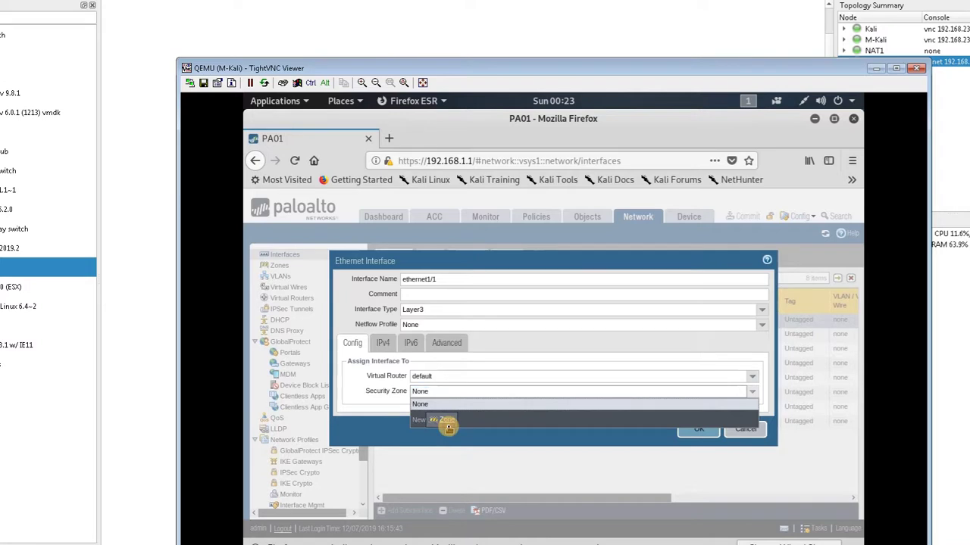
{"action": "left_click", "coordinate": [445, 421]}
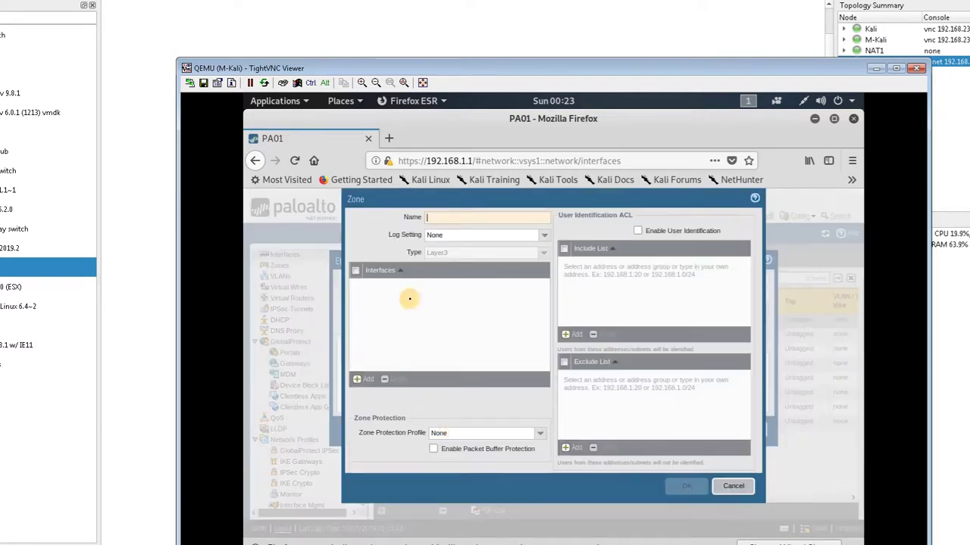
{"action": "type", "text": "Inside"}
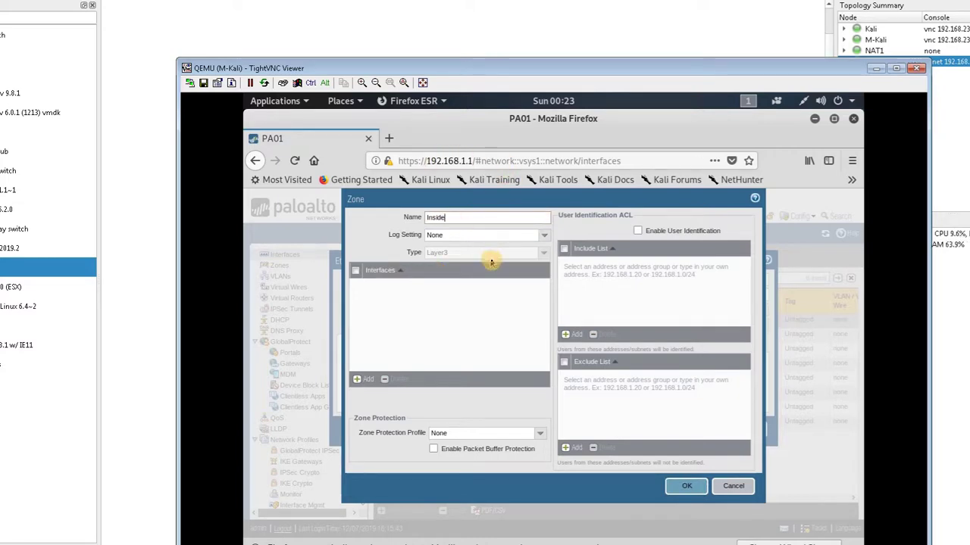
{"action": "left_click", "coordinate": [686, 487]}
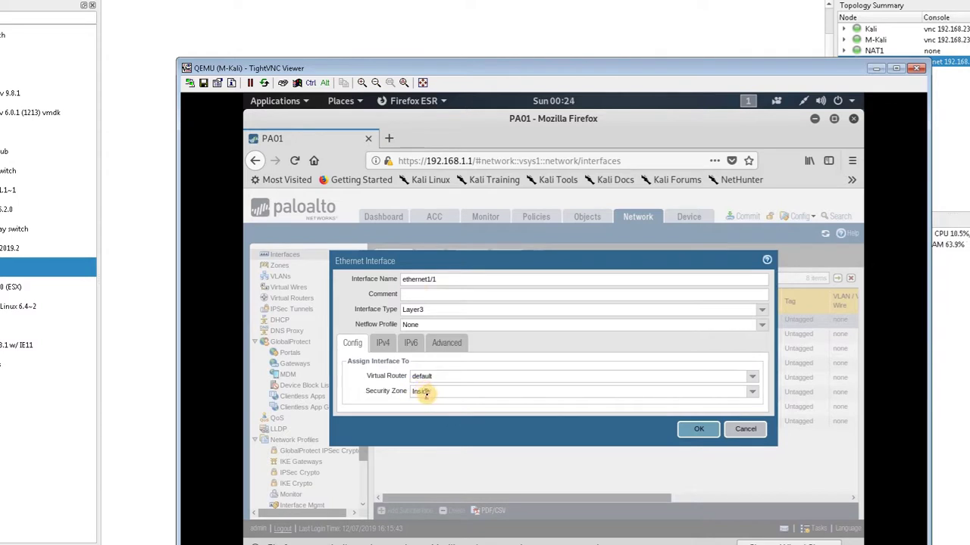
{"action": "left_click", "coordinate": [383, 344]}
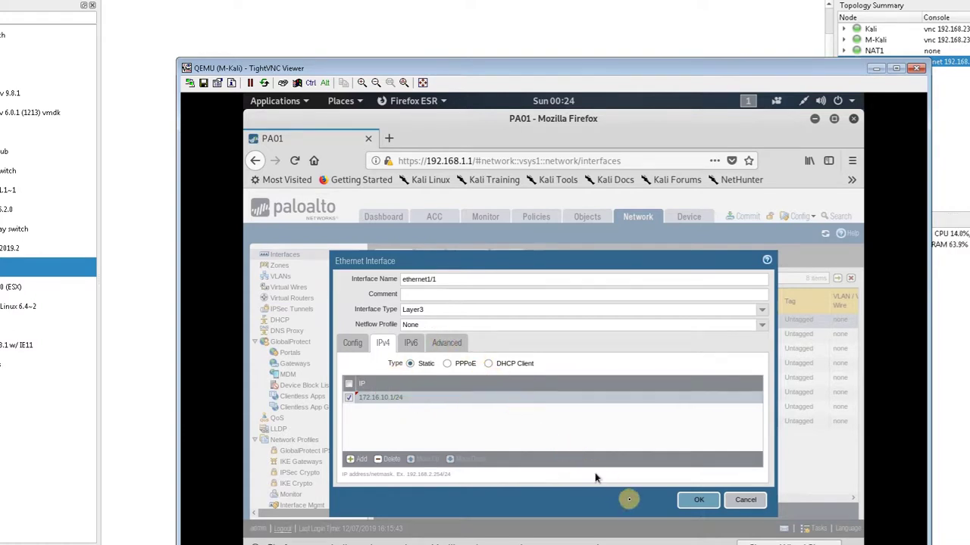
{"action": "left_click", "coordinate": [684, 501]}
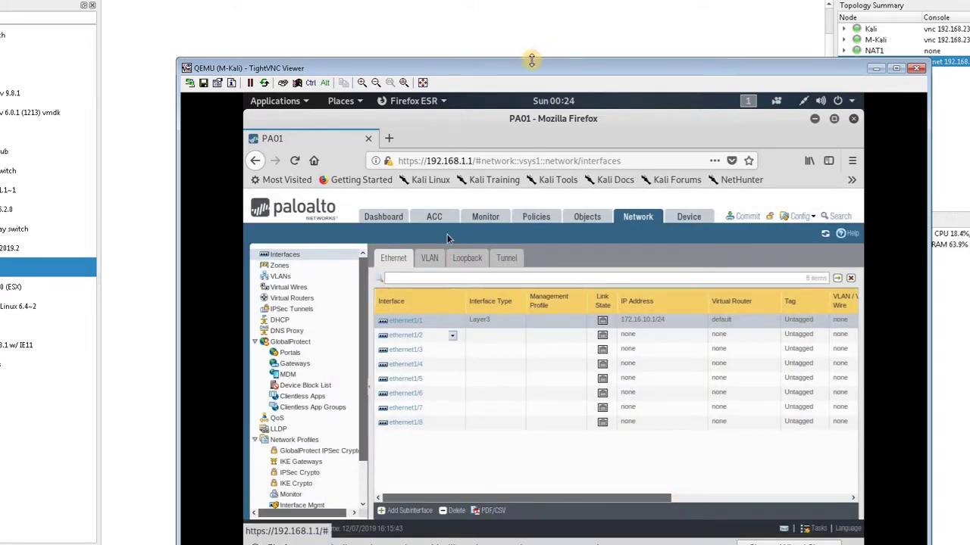
Put away the M-Kali console and add a 172.16.10.1/24 note at the firewall end
{"action": "left_click_drag", "start_coordinate": [531, 59], "coordinate": [781, 260]}
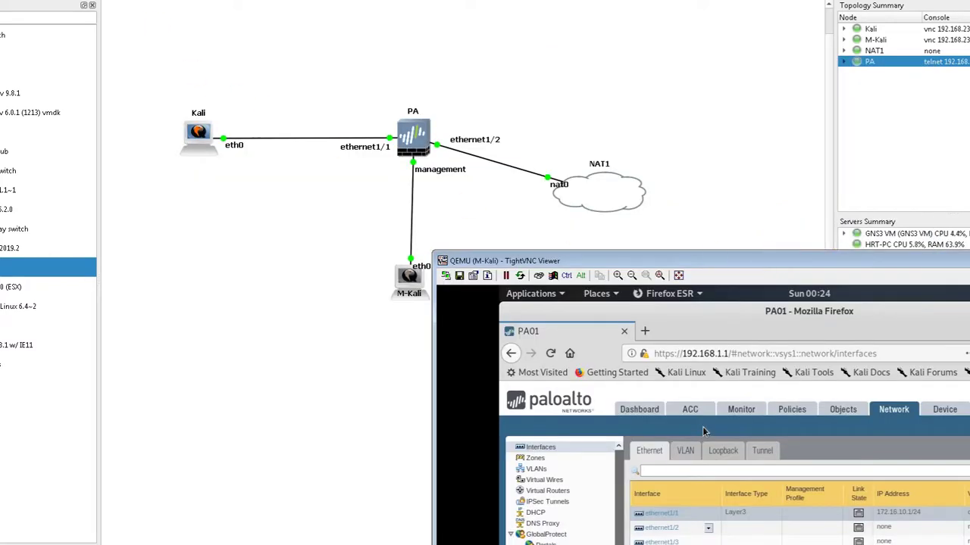
{"action": "key", "text": "alt+Tab"}
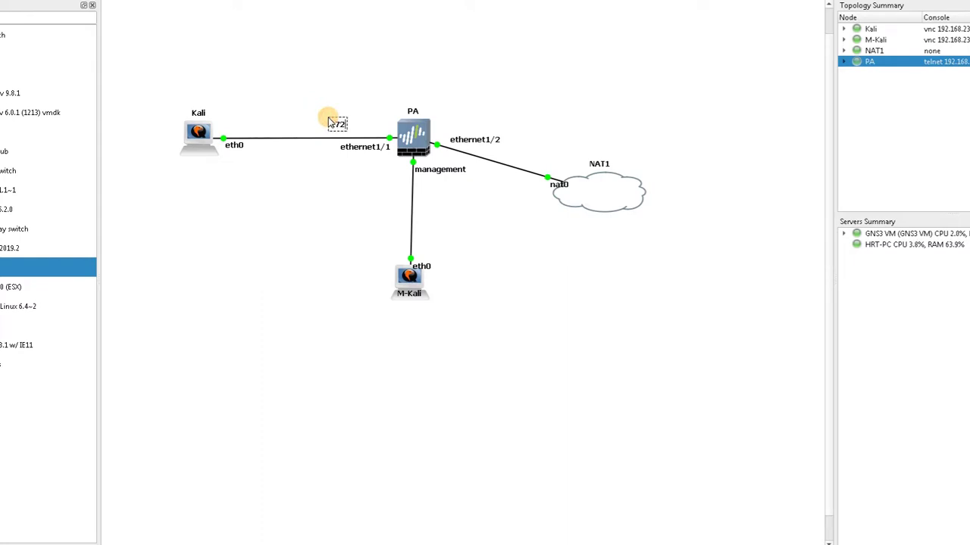
{"action": "type", "text": "16.10.1/24"}
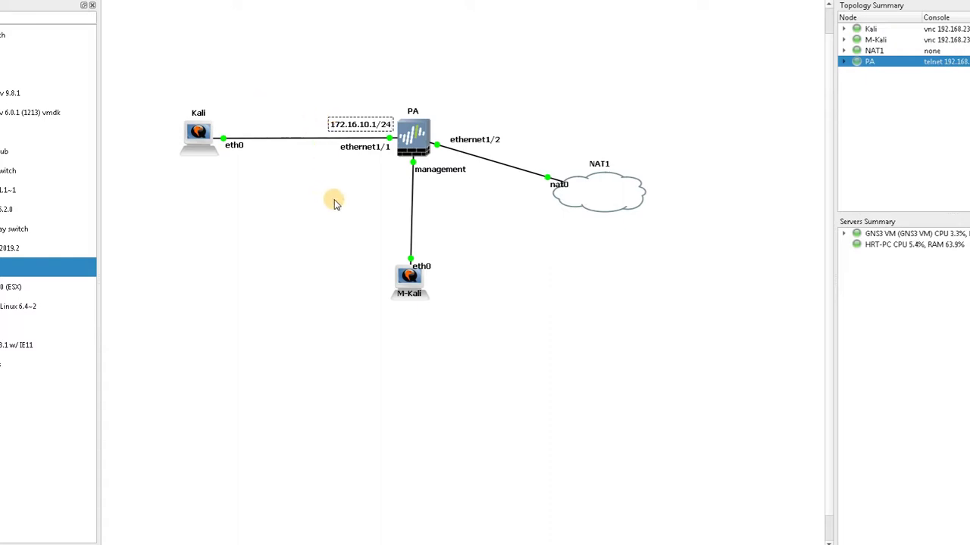
{"action": "left_click", "coordinate": [173, 174]}
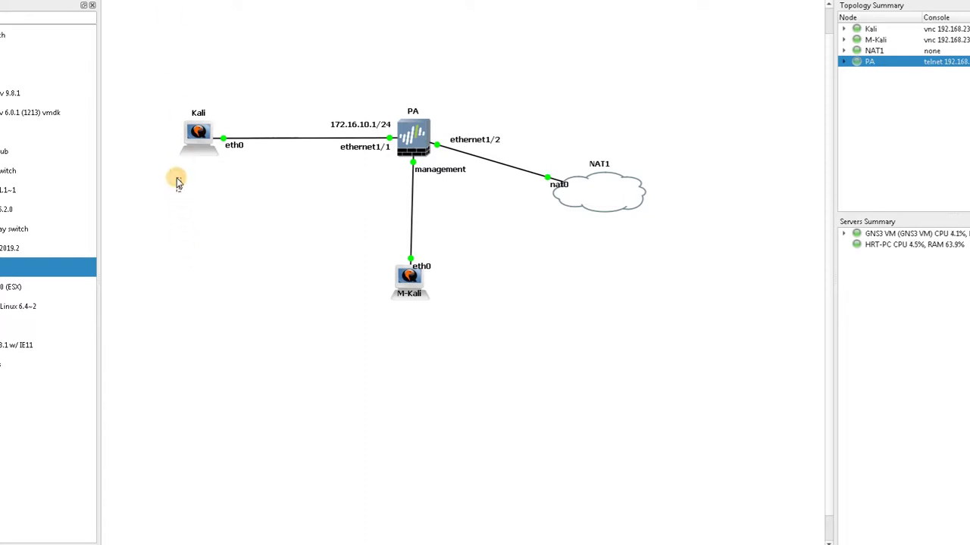
Place a 172.16.10.2/24 note just beneath Kali and open Kali's console
{"action": "type", "text": "172.16.10.2/2"}
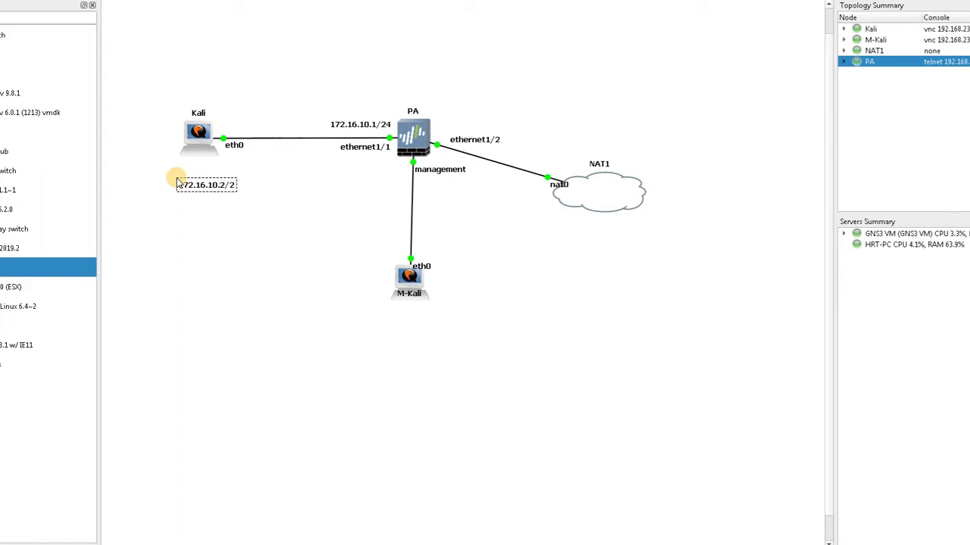
{"action": "type", "text": "4"}
{"action": "left_click", "coordinate": [179, 182]}
{"action": "left_click", "coordinate": [198, 184]}
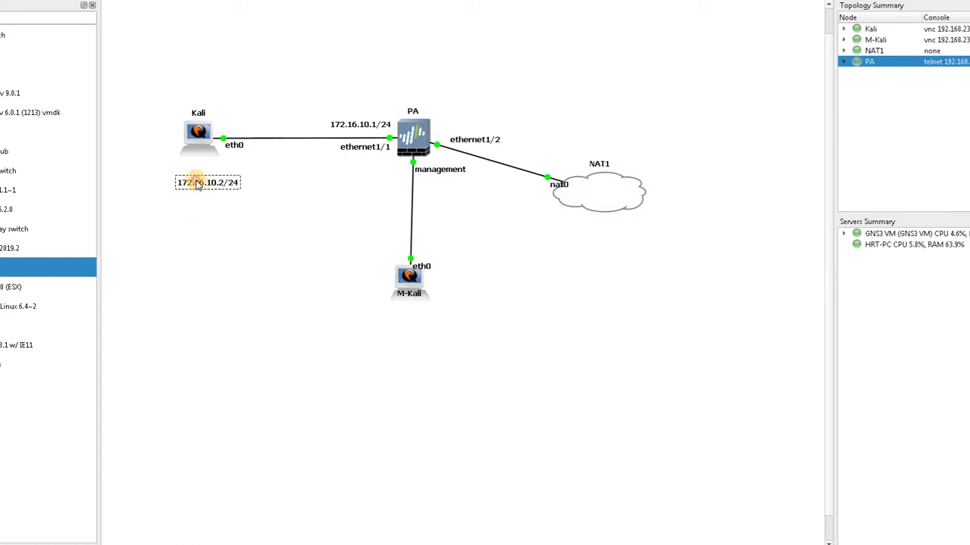
{"action": "left_click_drag", "start_coordinate": [198, 185], "coordinate": [191, 169]}
{"action": "double_click", "coordinate": [197, 135]}
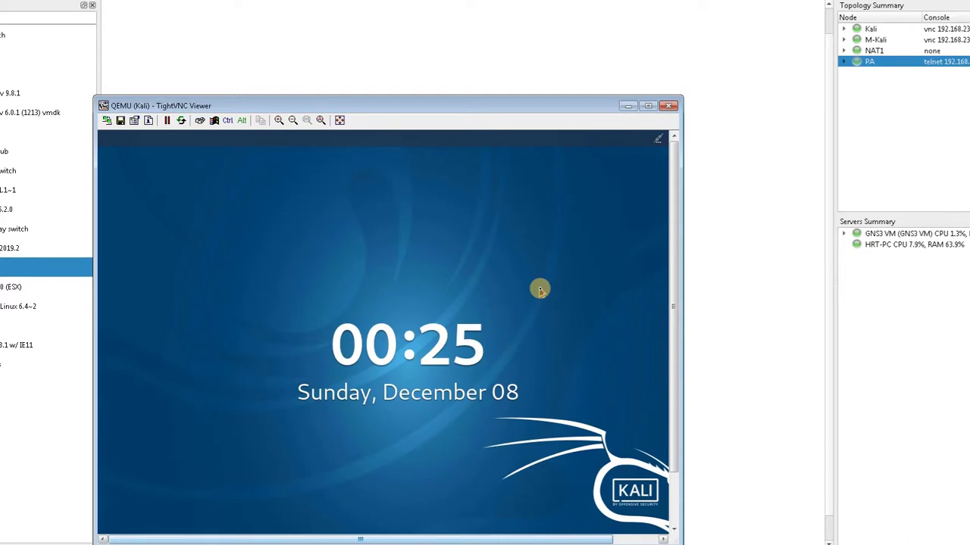
Unlock Kali with the root password and open the wired network settings
{"action": "left_click", "coordinate": [539, 289]}
{"action": "type", "text": "toor"}
{"action": "key", "text": "Return"}
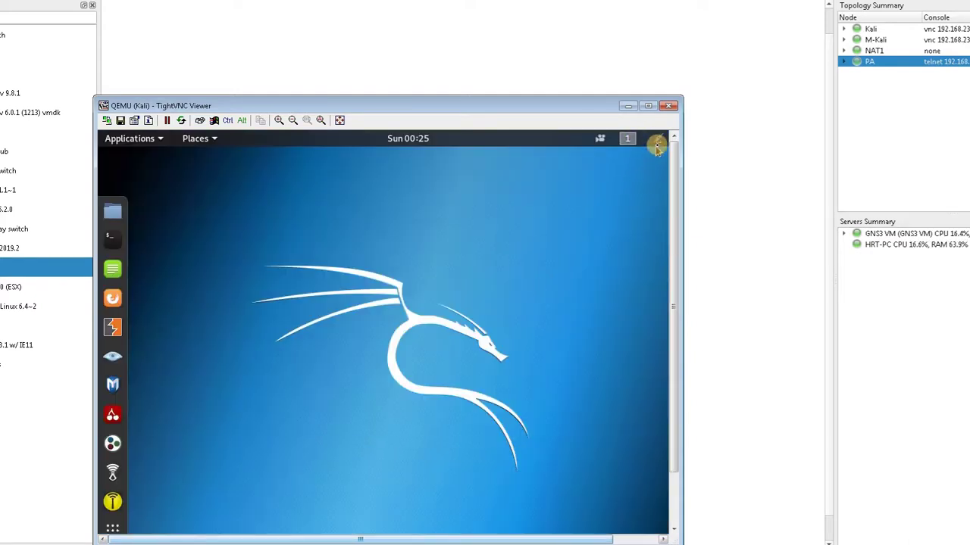
{"action": "left_click", "coordinate": [656, 146]}
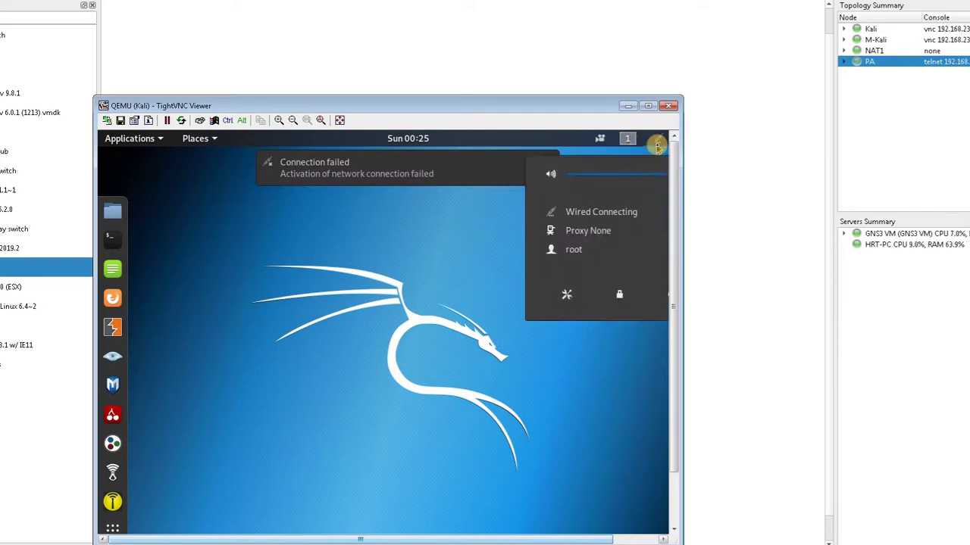
{"action": "left_click", "coordinate": [615, 208]}
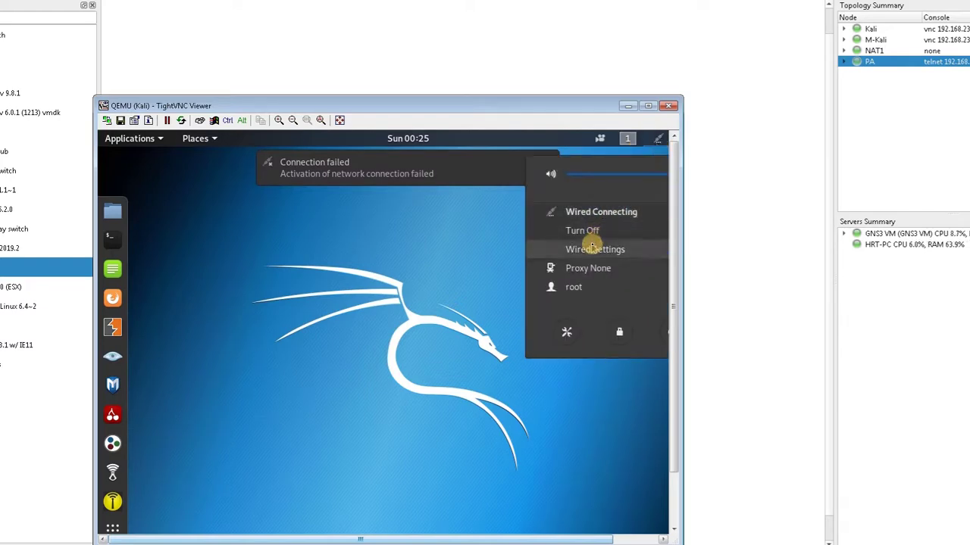
{"action": "left_click", "coordinate": [591, 248]}
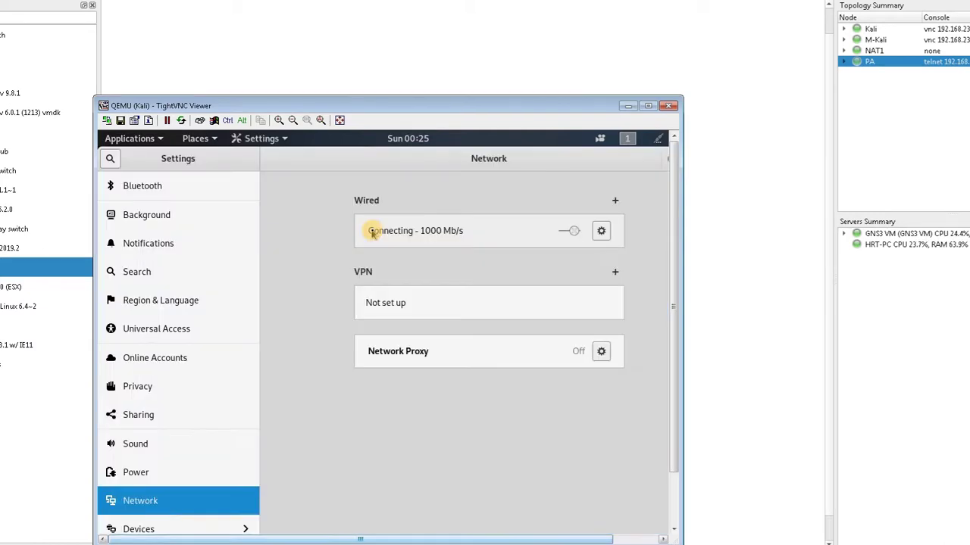
Set manual IPv4: address 172.16.10.2, netmask 255.255.255.0, gateway 172.16.10.1
{"action": "left_click", "coordinate": [599, 234]}
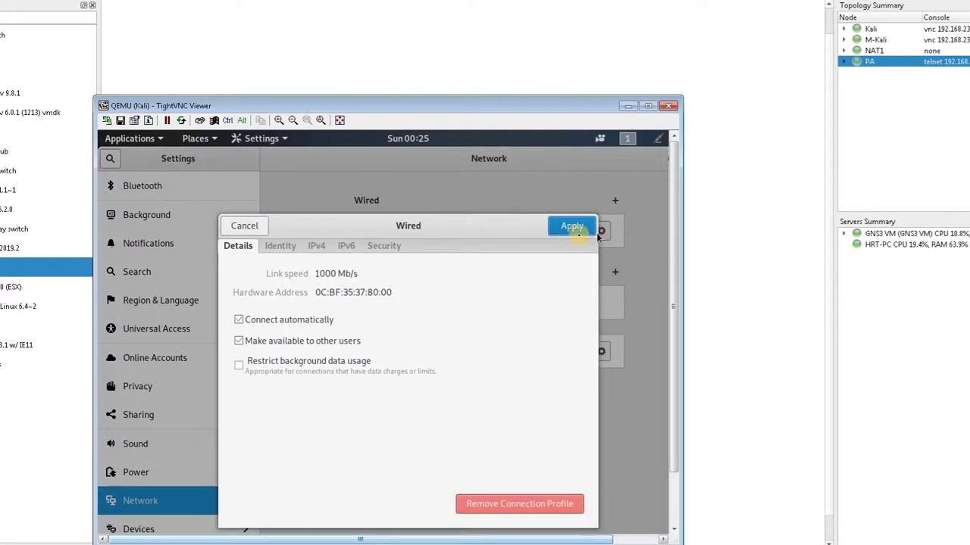
{"action": "left_click", "coordinate": [318, 246]}
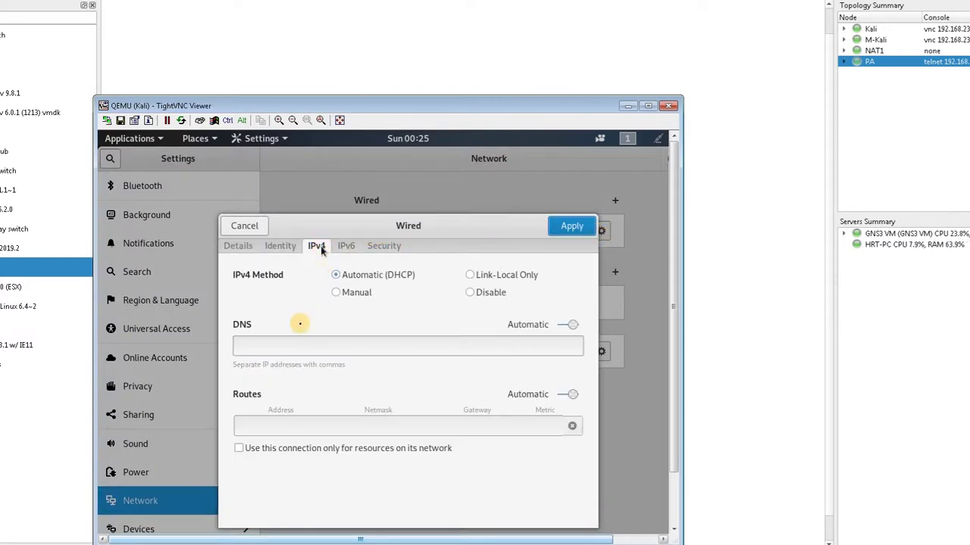
{"action": "left_click", "coordinate": [356, 292]}
{"action": "left_click", "coordinate": [270, 353]}
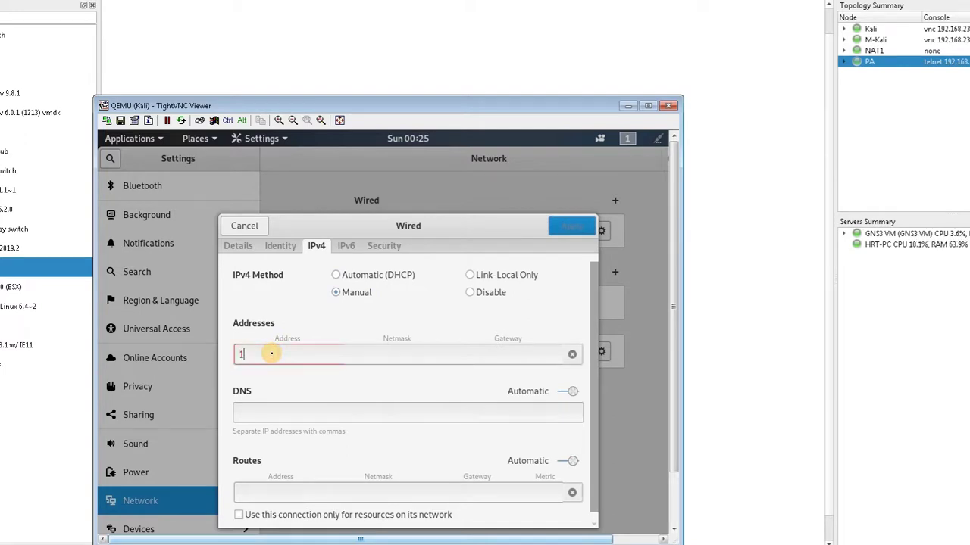
{"action": "type", "text": "172.1"}
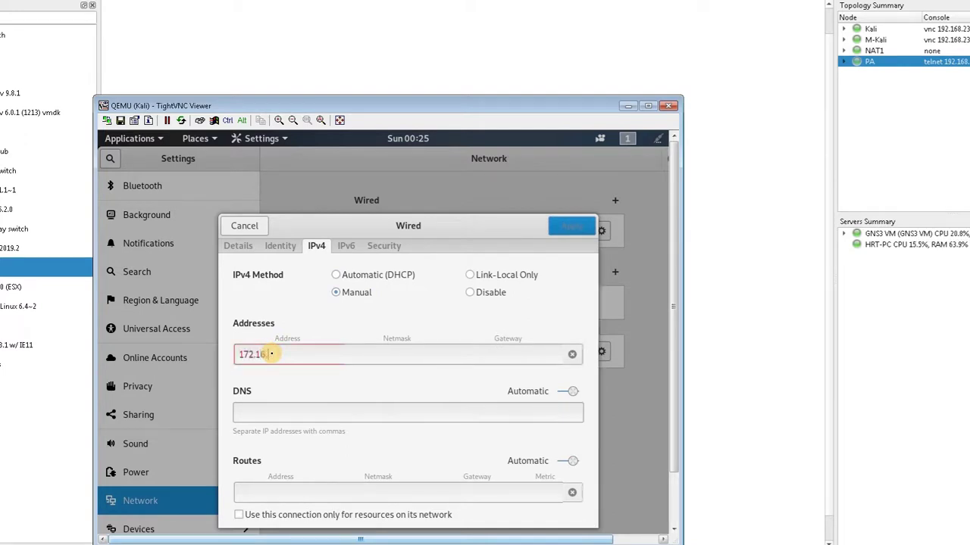
{"action": "type", "text": "6.10.2"}
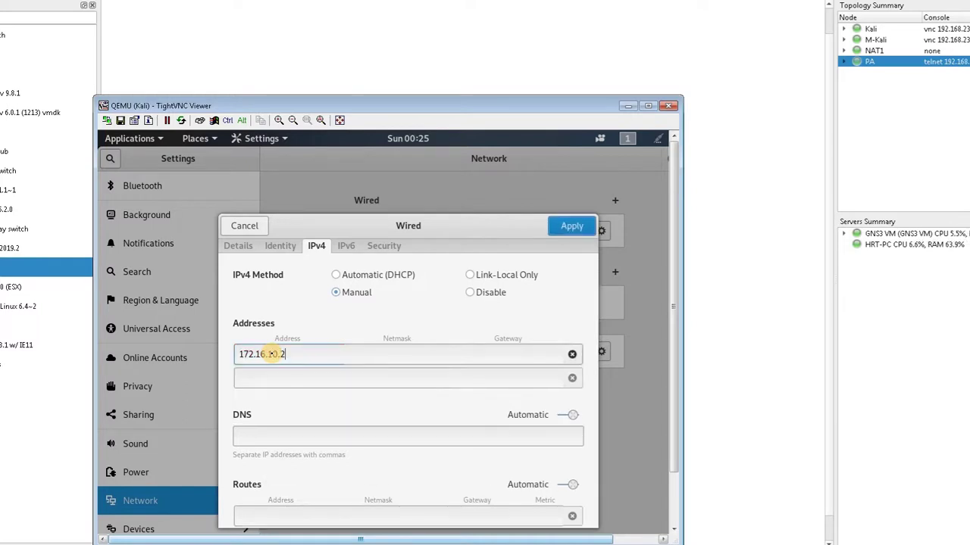
{"action": "key", "text": "Tab"}
{"action": "type", "text": "255"}
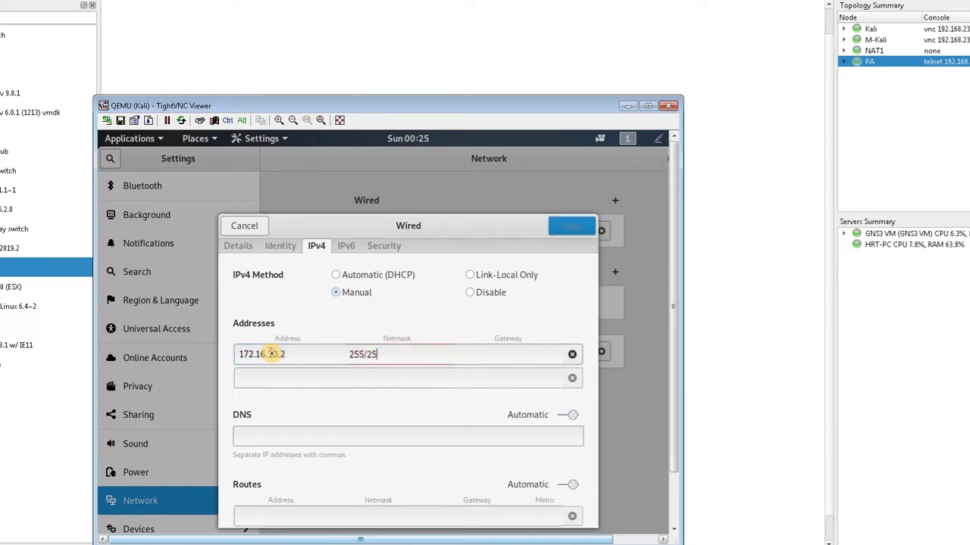
{"action": "type", "text": ".255.255.0"}
{"action": "key", "text": "Tab"}
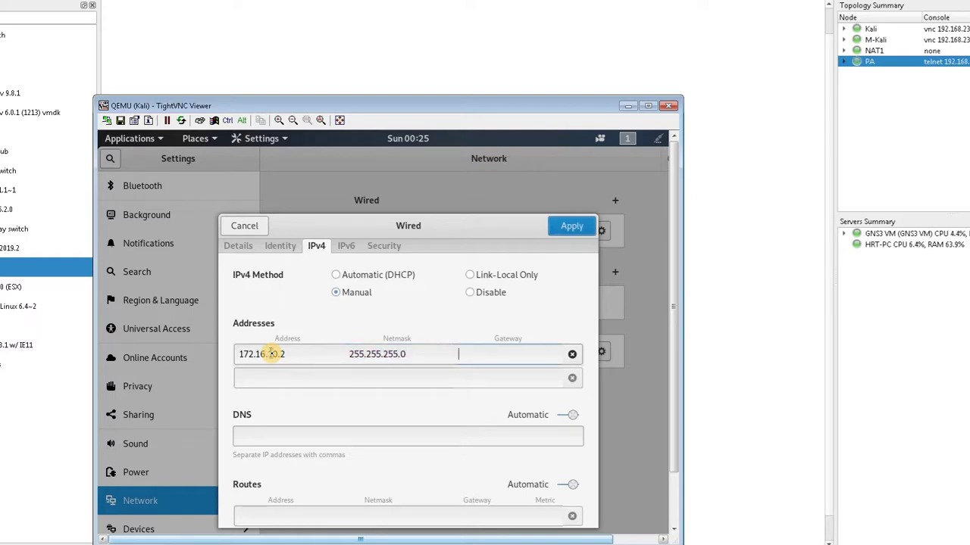
{"action": "type", "text": "172.1"}
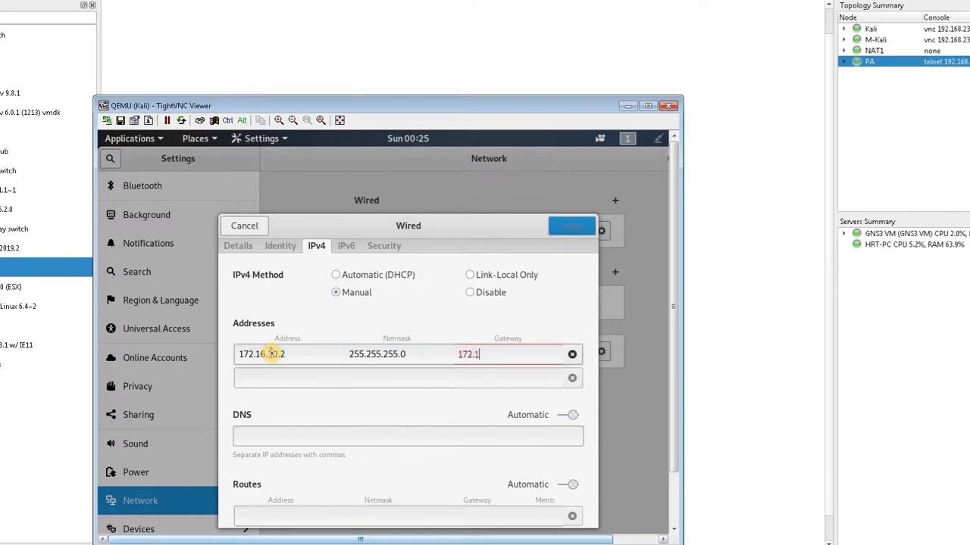
{"action": "type", "text": "6.10.1"}
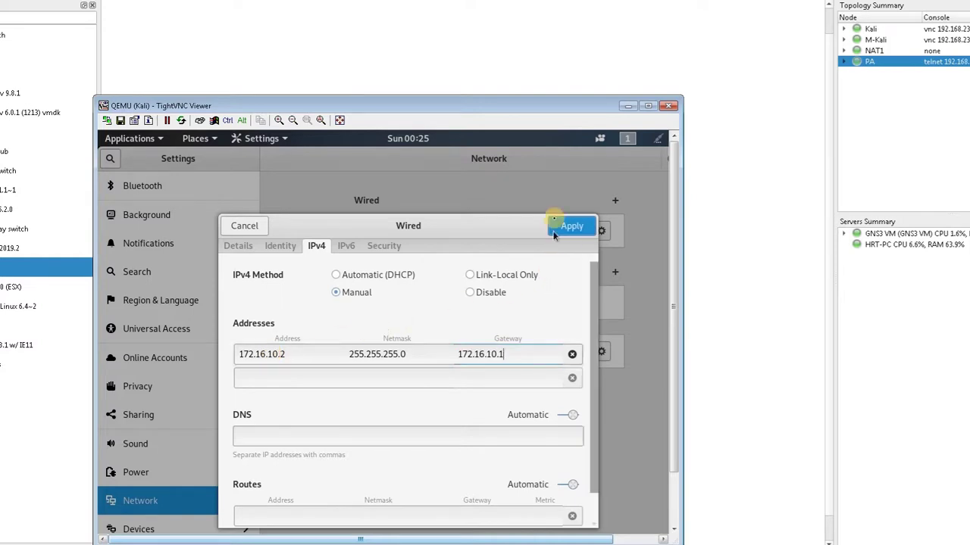
Apply the settings, reconnect the wired link, confirm 172.16.10.2, and hide the Kali console
{"action": "left_click", "coordinate": [558, 221]}
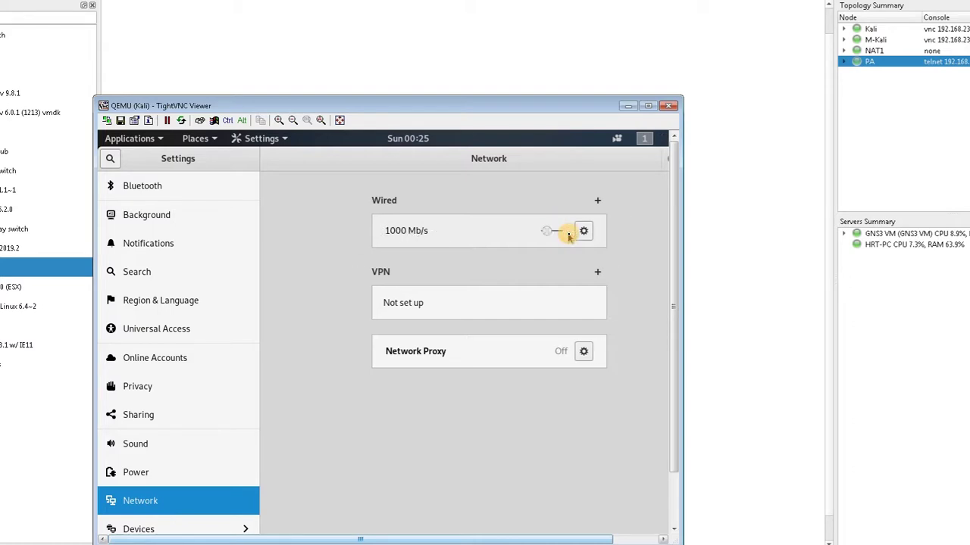
{"action": "left_click", "coordinate": [565, 232]}
{"action": "left_click", "coordinate": [600, 232]}
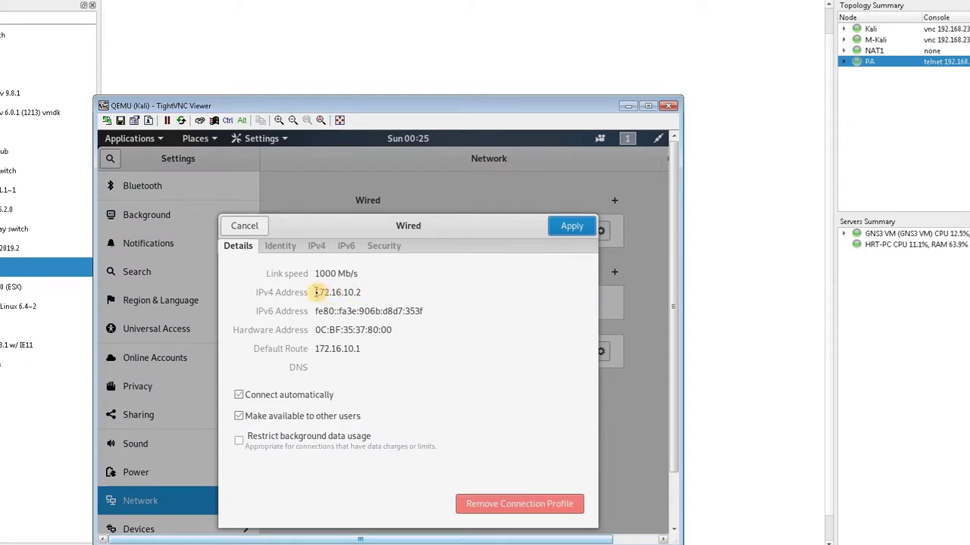
{"action": "left_click_drag", "start_coordinate": [316, 293], "coordinate": [362, 292]}
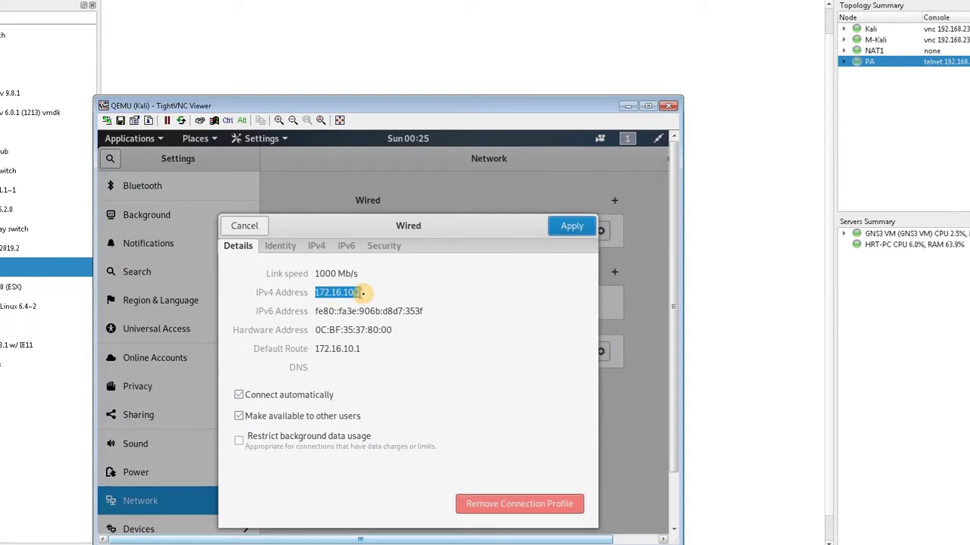
{"action": "left_click", "coordinate": [565, 226]}
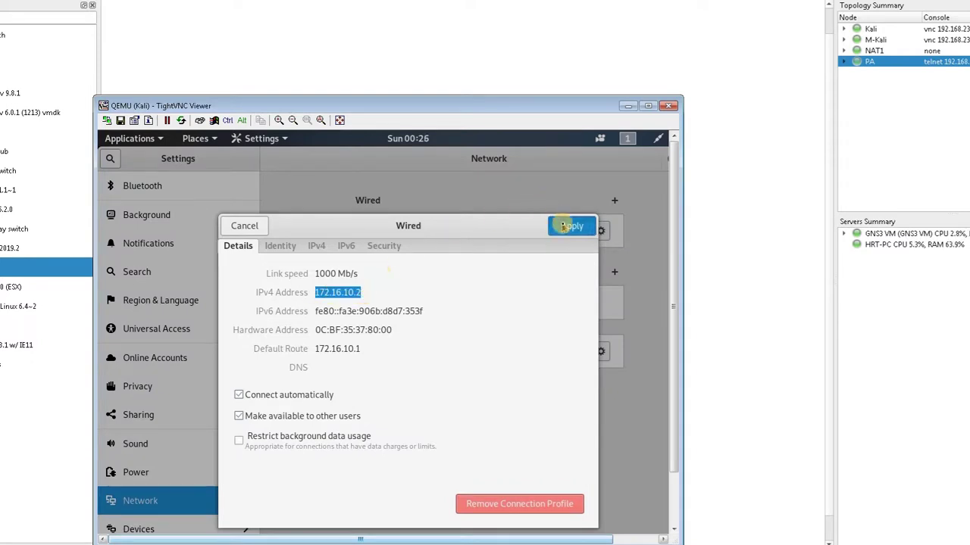
{"action": "left_click", "coordinate": [633, 108]}
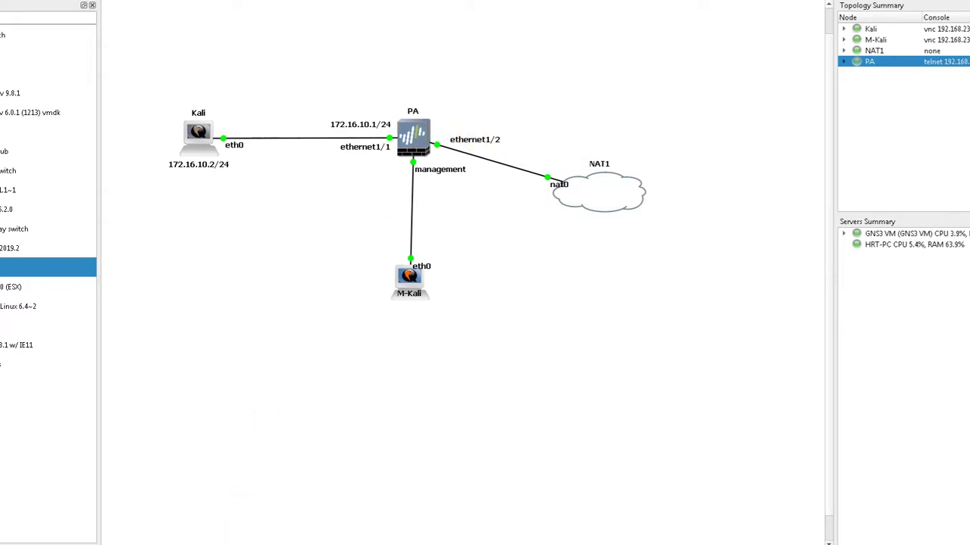
Restore the M-Kali TightVNC window showing the PAN-OS Ethernet interfaces page
{"action": "mouse_move", "coordinate": [219, 541]}
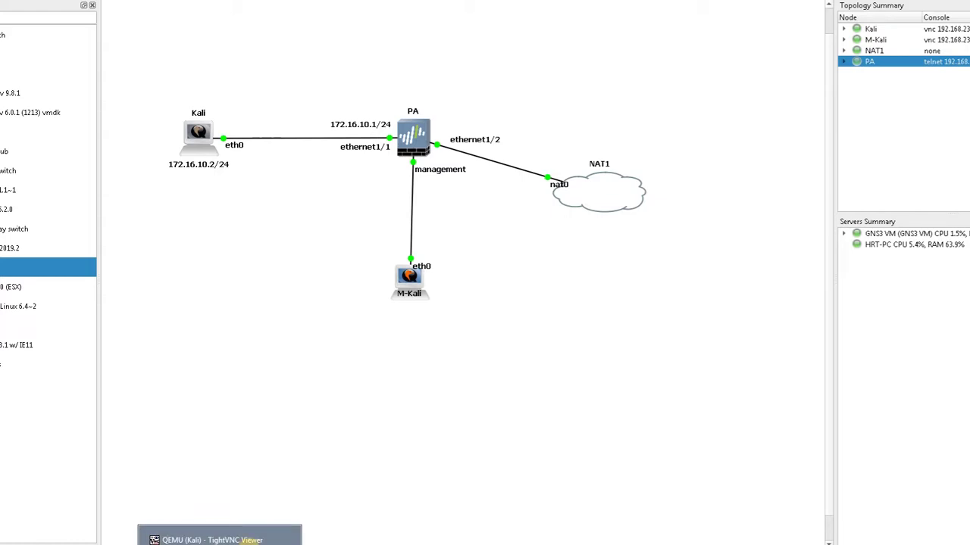
{"action": "left_click", "coordinate": [219, 540]}
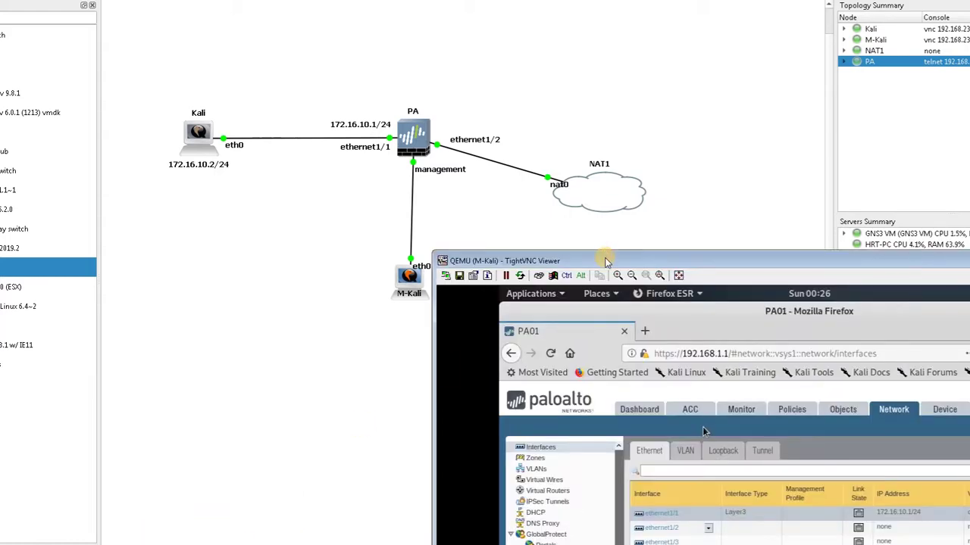
Make ethernet1/2 a Layer3 interface that gets its IPv4 address as a DHCP client
{"action": "left_click_drag", "start_coordinate": [606, 260], "coordinate": [282, 63]}
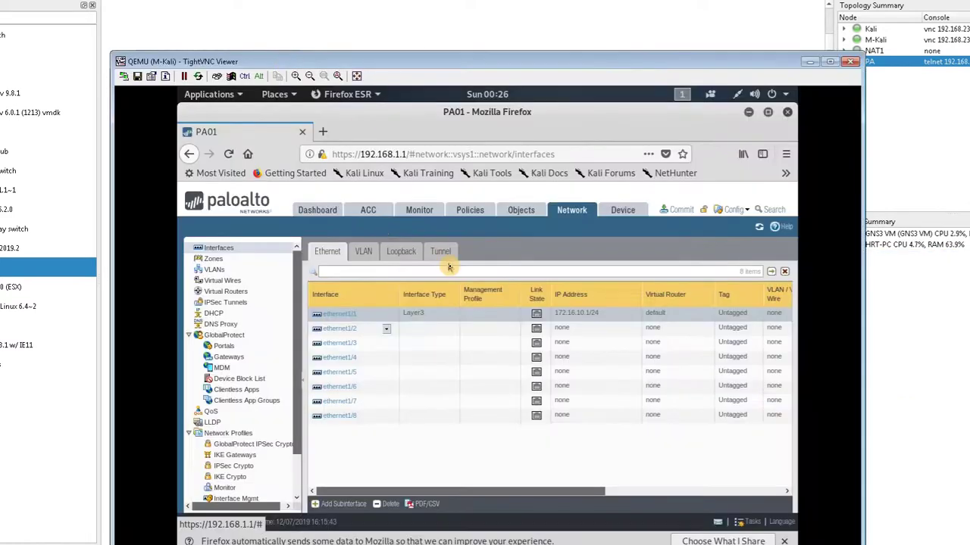
{"action": "left_click", "coordinate": [338, 329]}
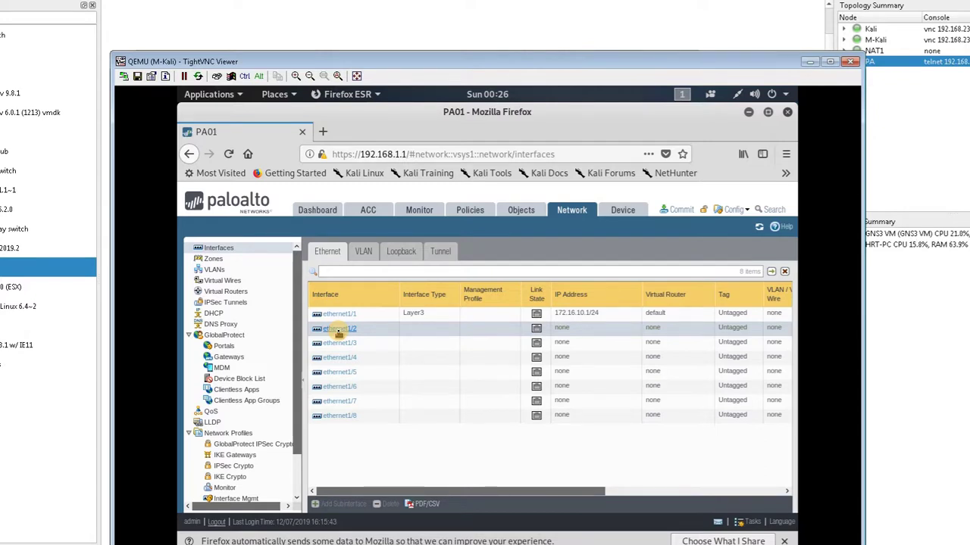
{"action": "left_click", "coordinate": [339, 329]}
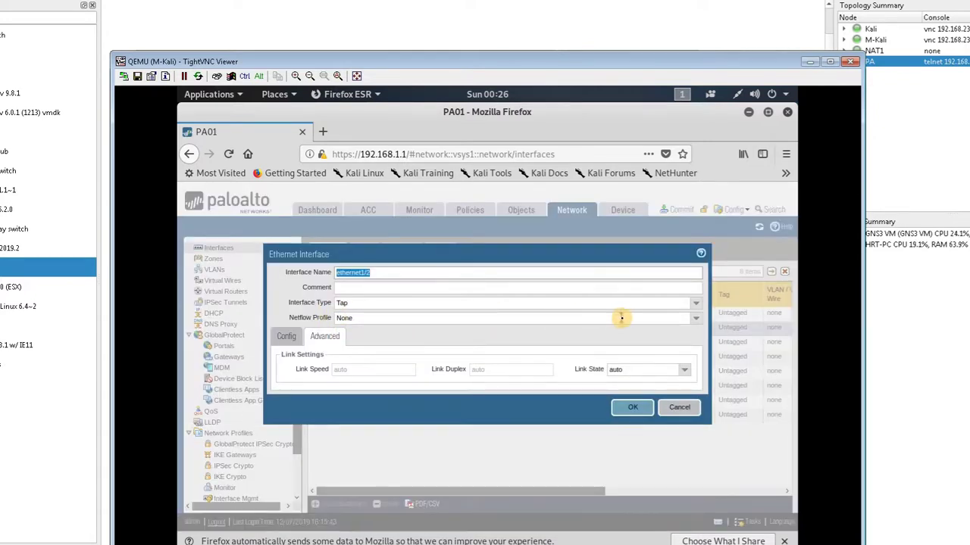
{"action": "left_click", "coordinate": [692, 308]}
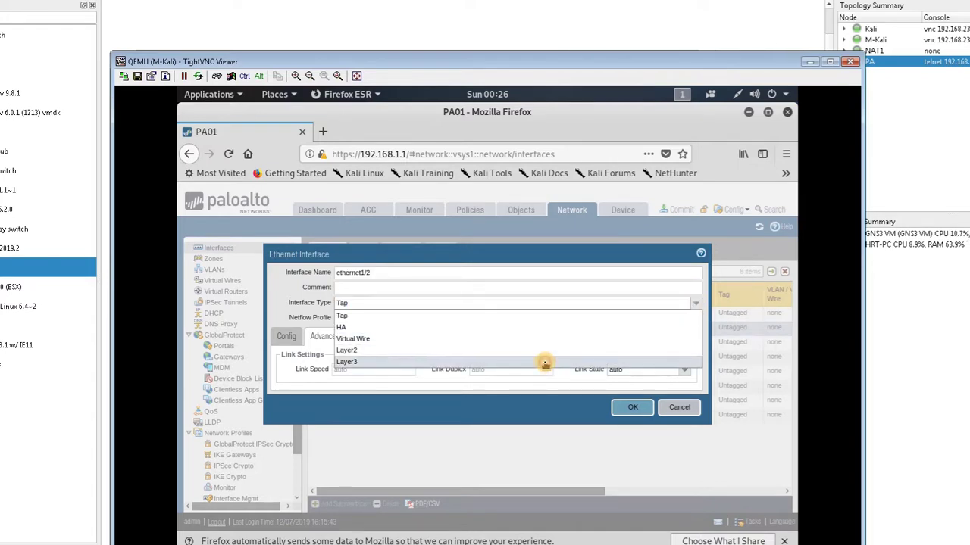
{"action": "left_click", "coordinate": [545, 363]}
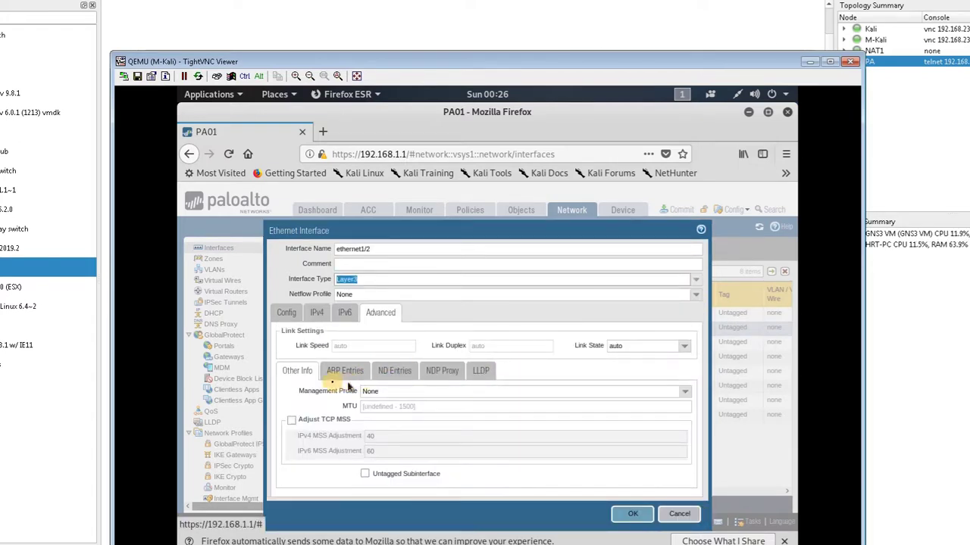
{"action": "left_click", "coordinate": [317, 314]}
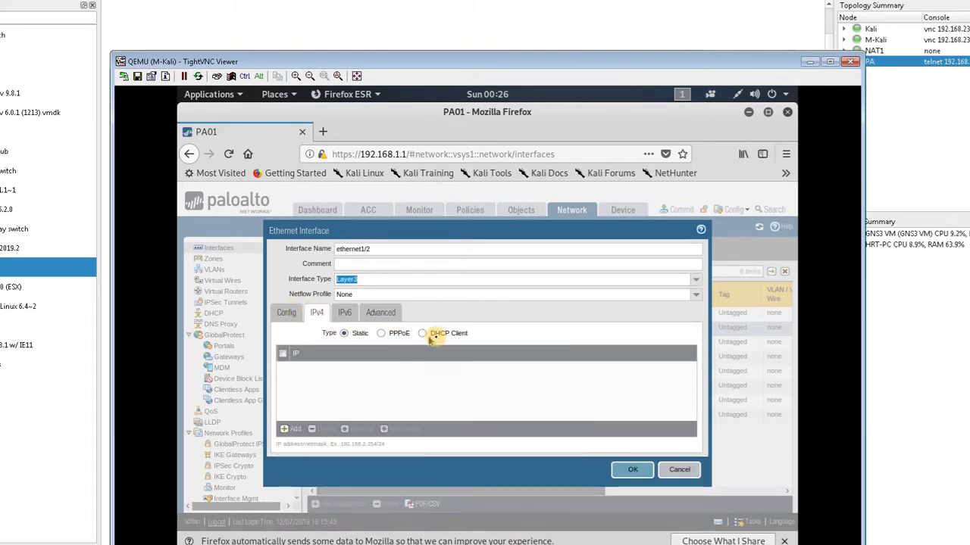
{"action": "left_click", "coordinate": [423, 335]}
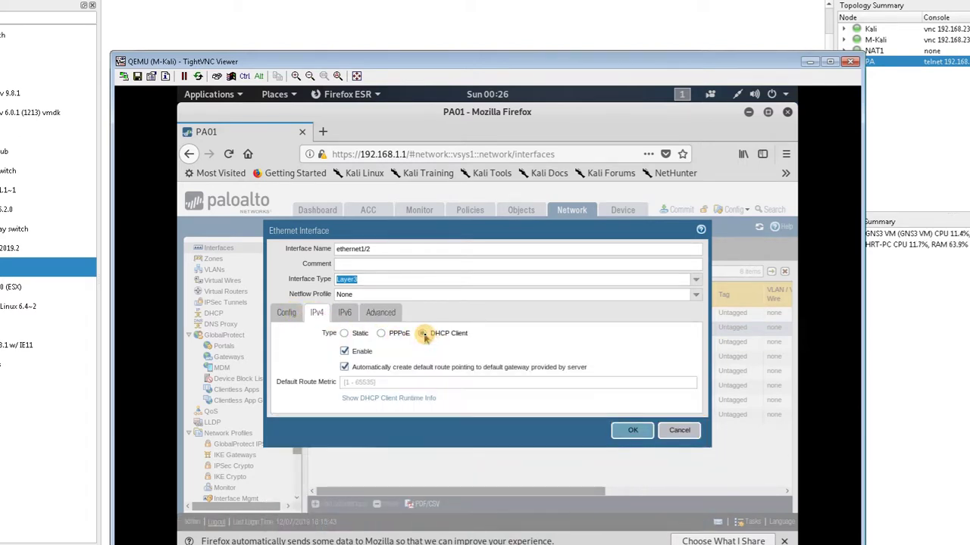
Put ethernet1/2 on the default virtual router in a new outside zone and save it
{"action": "left_click", "coordinate": [289, 314]}
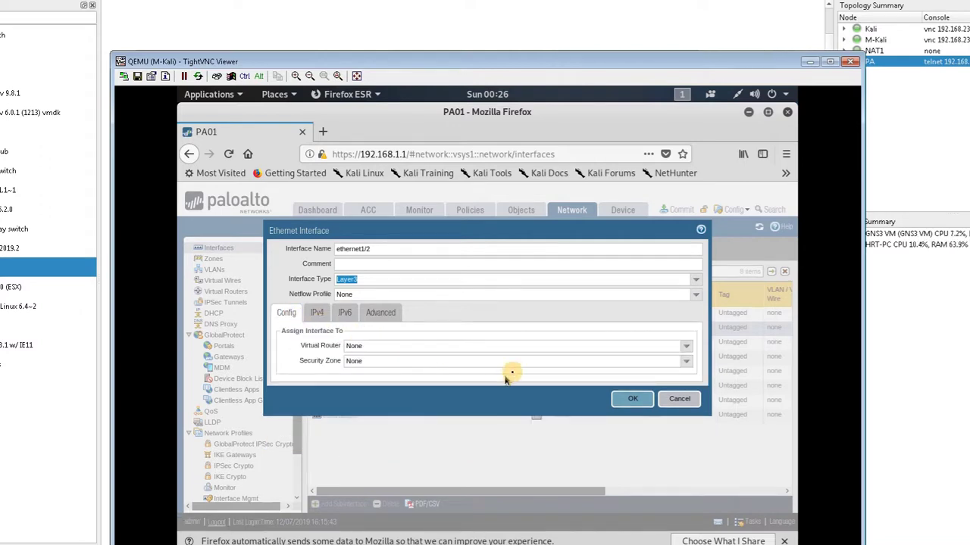
{"action": "left_click", "coordinate": [687, 348]}
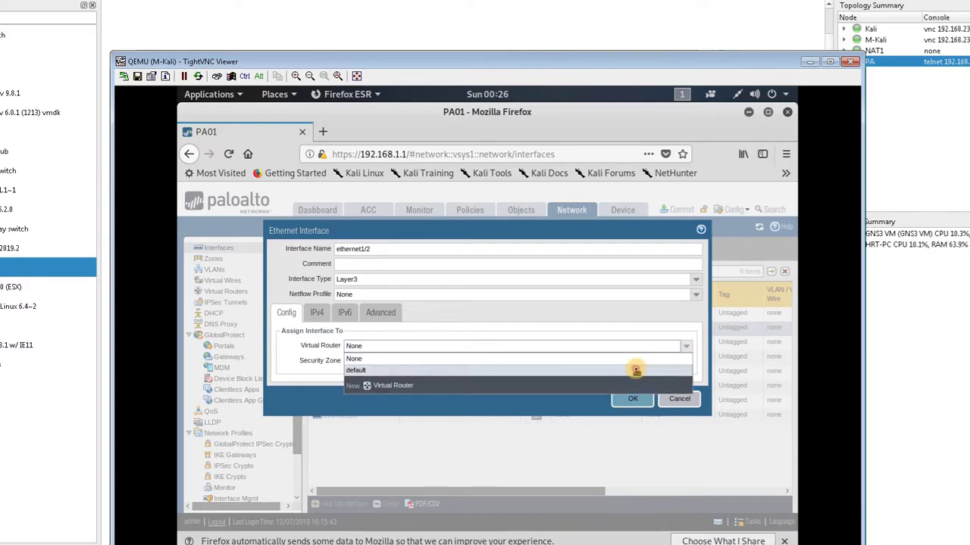
{"action": "left_click", "coordinate": [636, 371]}
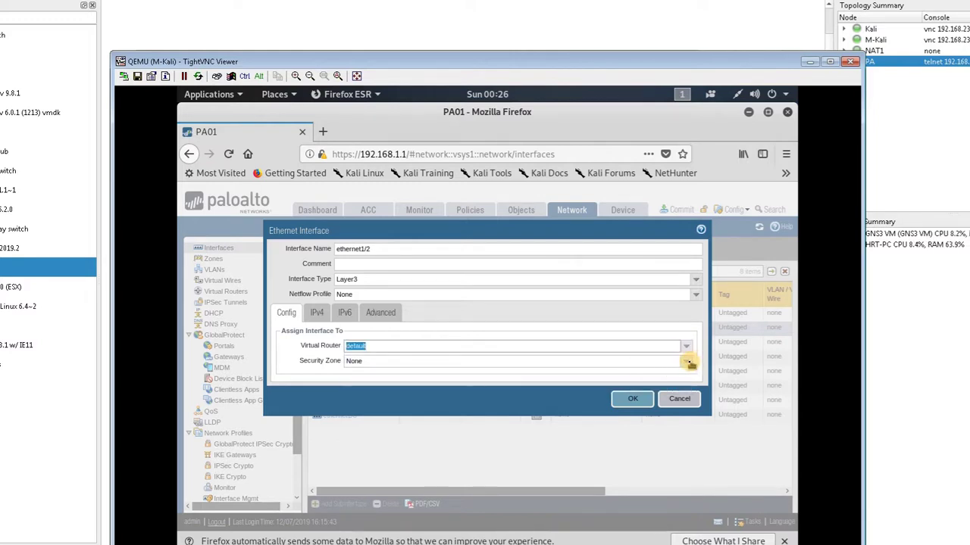
{"action": "left_click", "coordinate": [688, 363]}
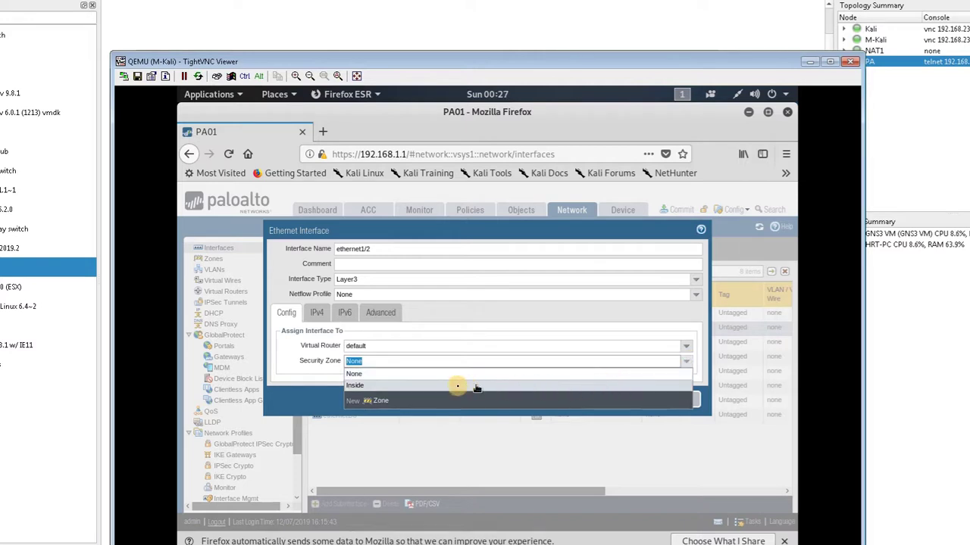
{"action": "left_click", "coordinate": [377, 402]}
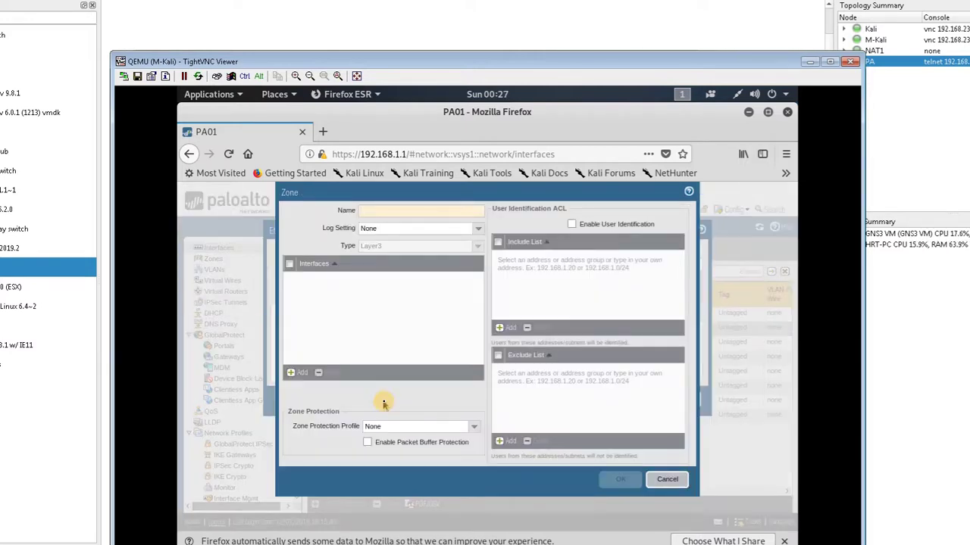
{"action": "type", "text": "outside"}
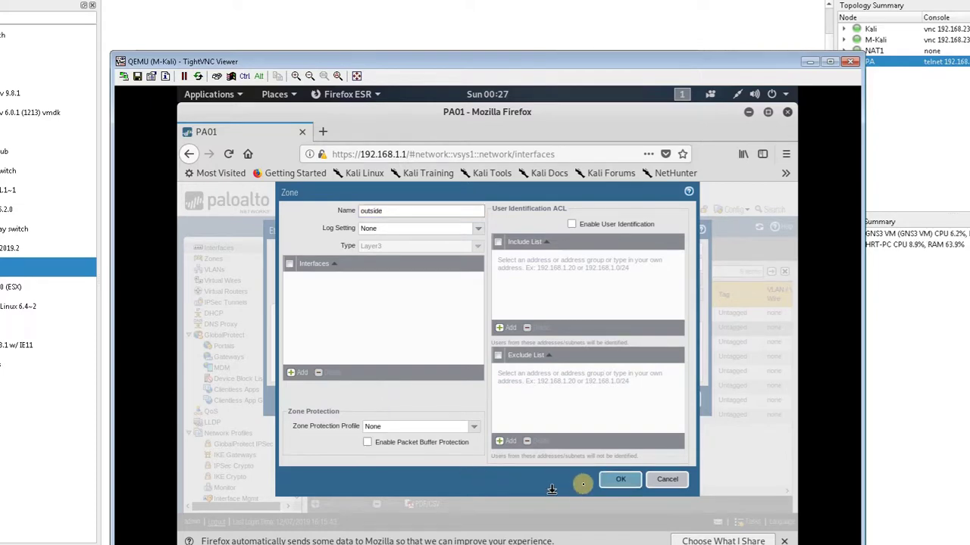
{"action": "left_click", "coordinate": [619, 477]}
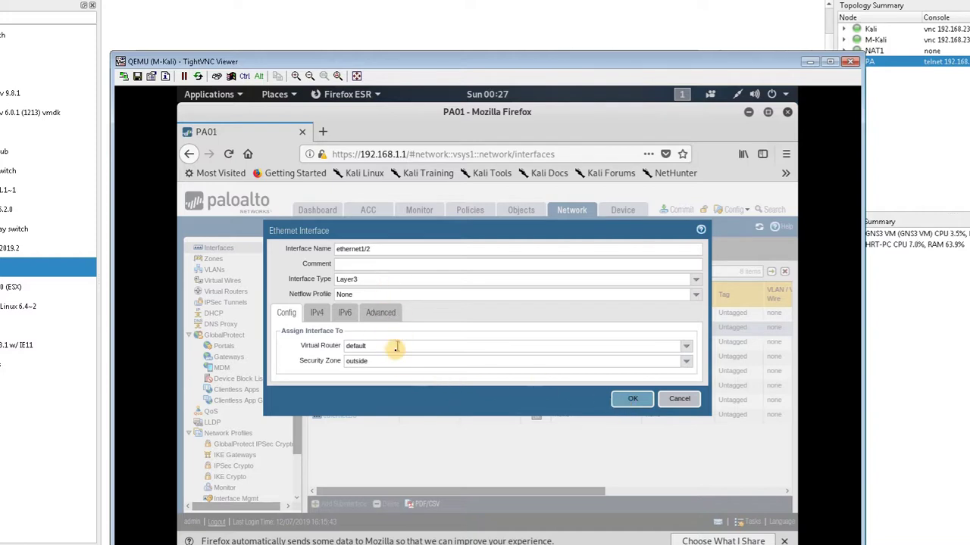
{"action": "left_click", "coordinate": [631, 400]}
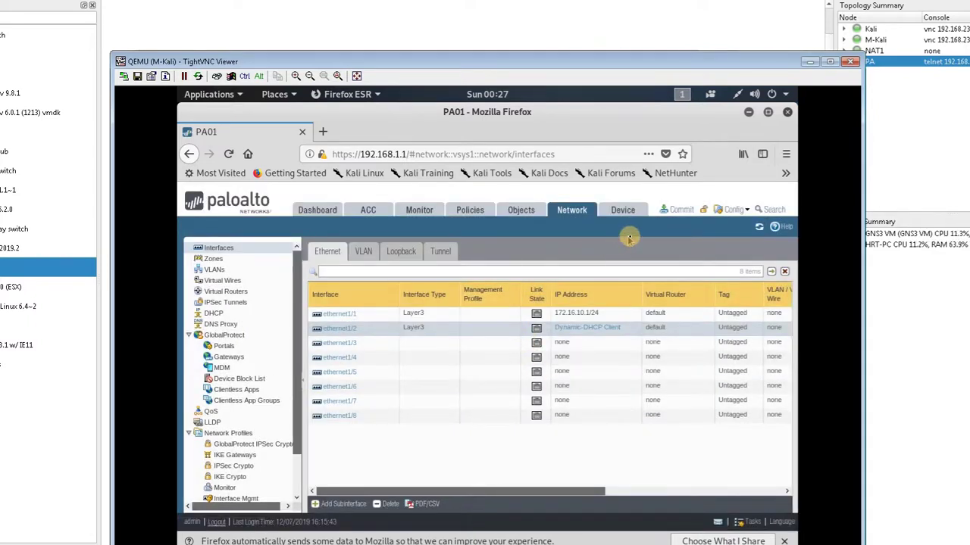
Commit all pending PAN-OS changes and close the finished commit status
{"action": "left_click", "coordinate": [678, 211]}
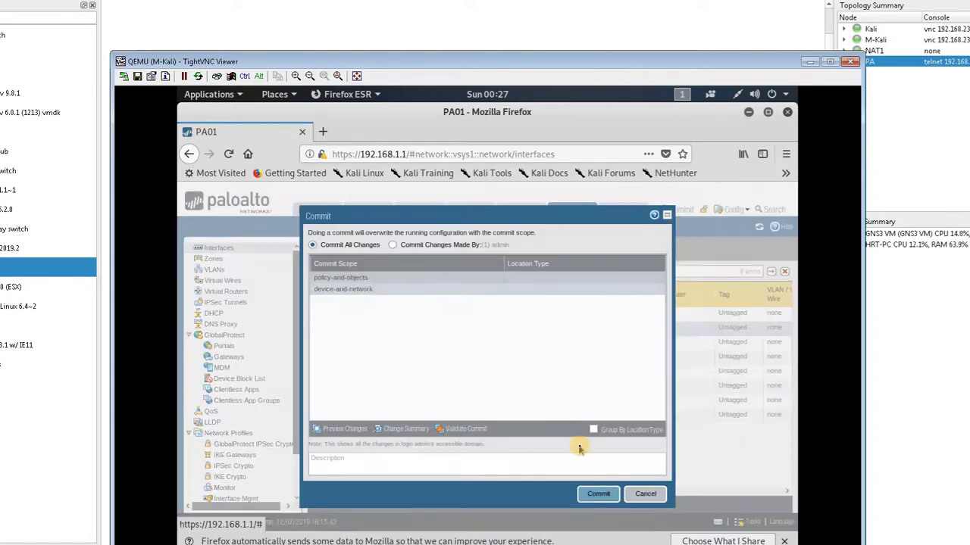
{"action": "left_click", "coordinate": [598, 494]}
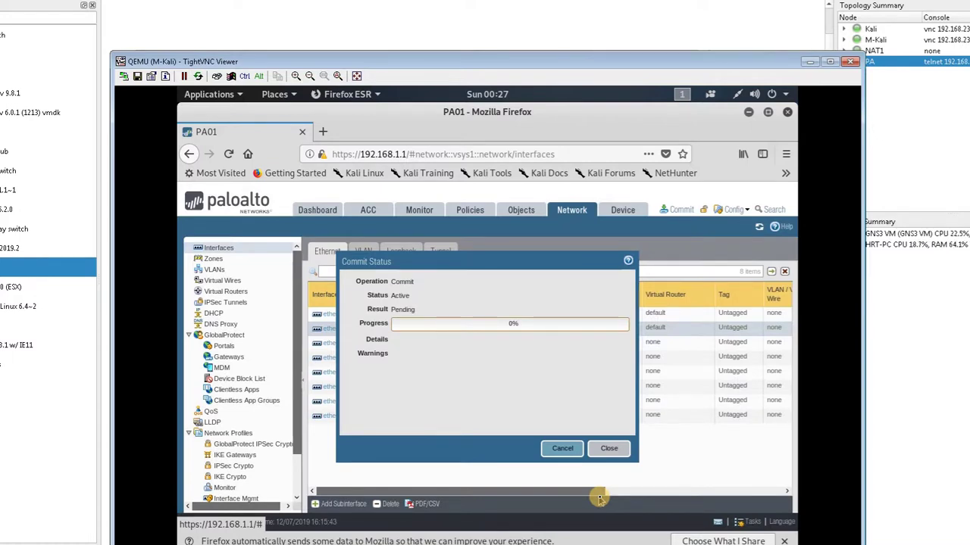
{"action": "left_click", "coordinate": [609, 449]}
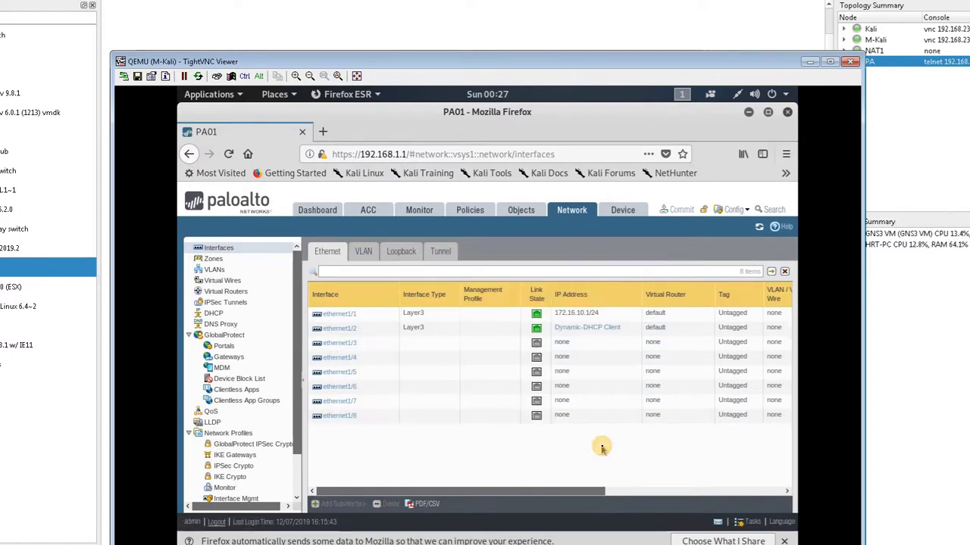
{"action": "left_click", "coordinate": [579, 329]}
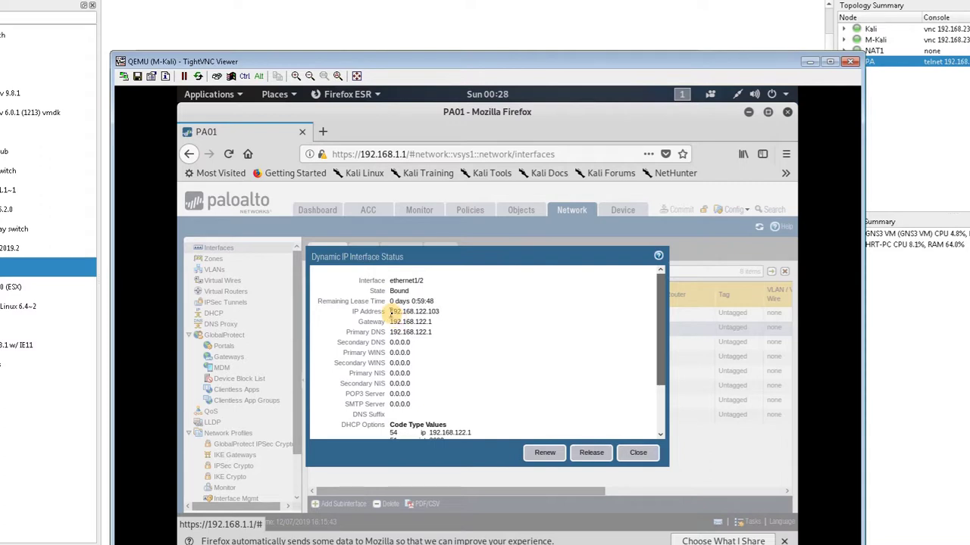
{"action": "left_click_drag", "start_coordinate": [391, 312], "coordinate": [449, 313]}
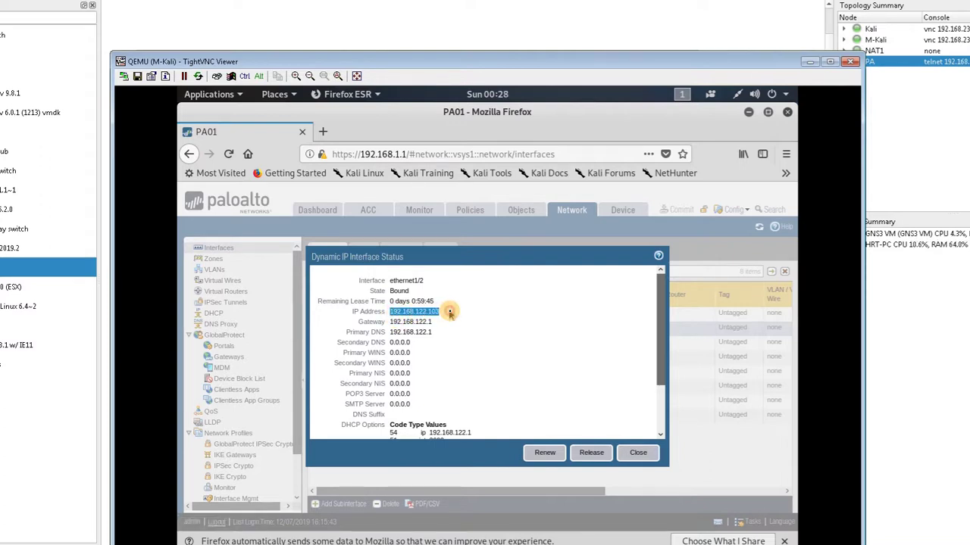
{"action": "left_click", "coordinate": [417, 321]}
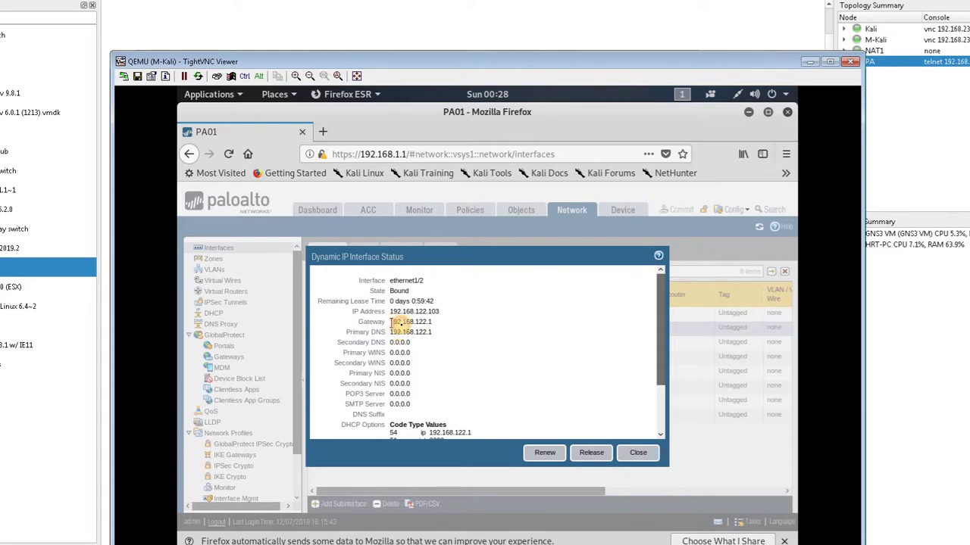
{"action": "left_click_drag", "start_coordinate": [393, 324], "coordinate": [434, 331]}
{"action": "left_click", "coordinate": [429, 322]}
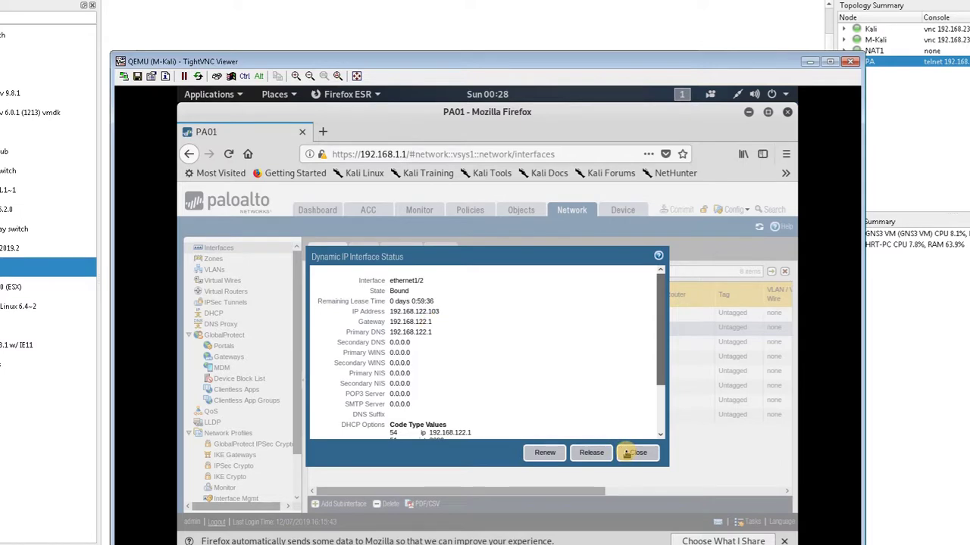
{"action": "left_click", "coordinate": [636, 452]}
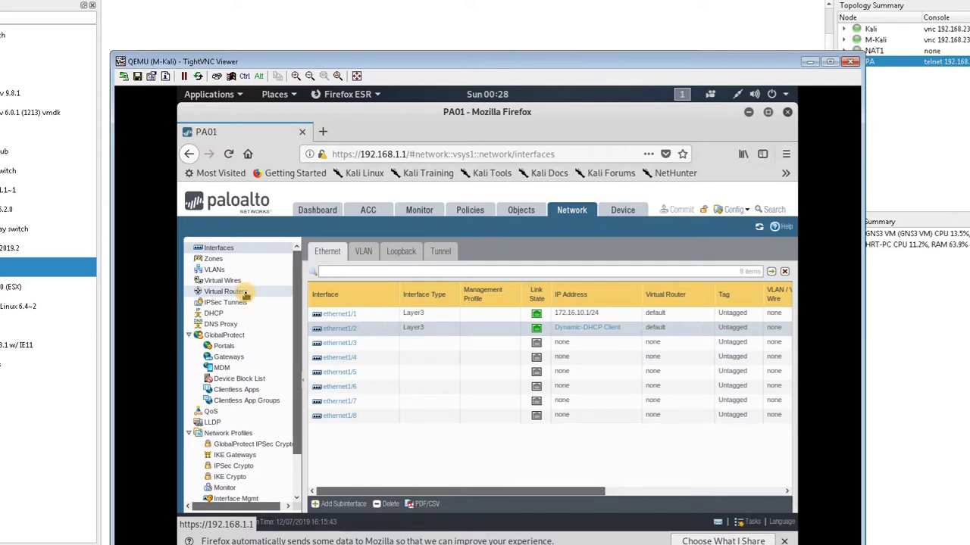
In the default virtual router, add a new IPv4 static route named DefaultRoute
{"action": "left_click", "coordinate": [245, 295]}
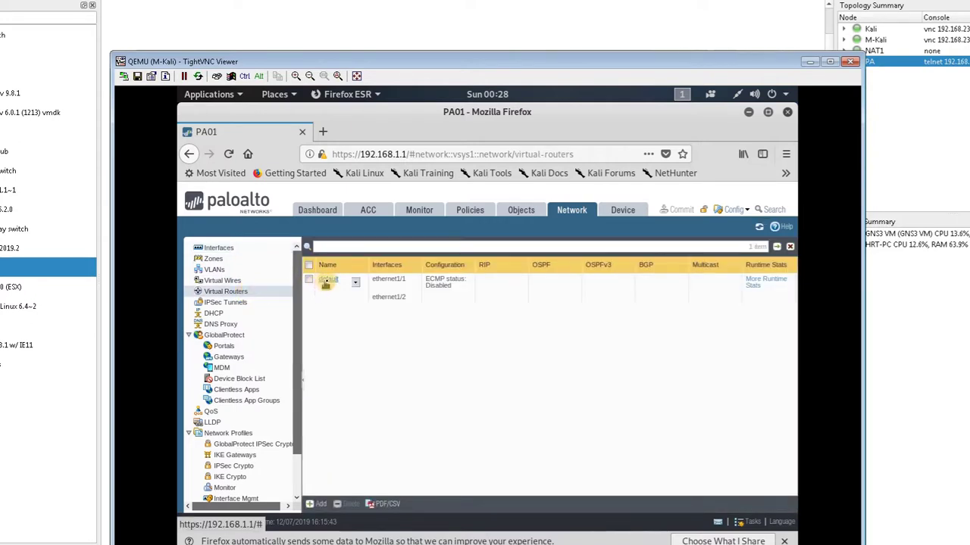
{"action": "left_click", "coordinate": [327, 281]}
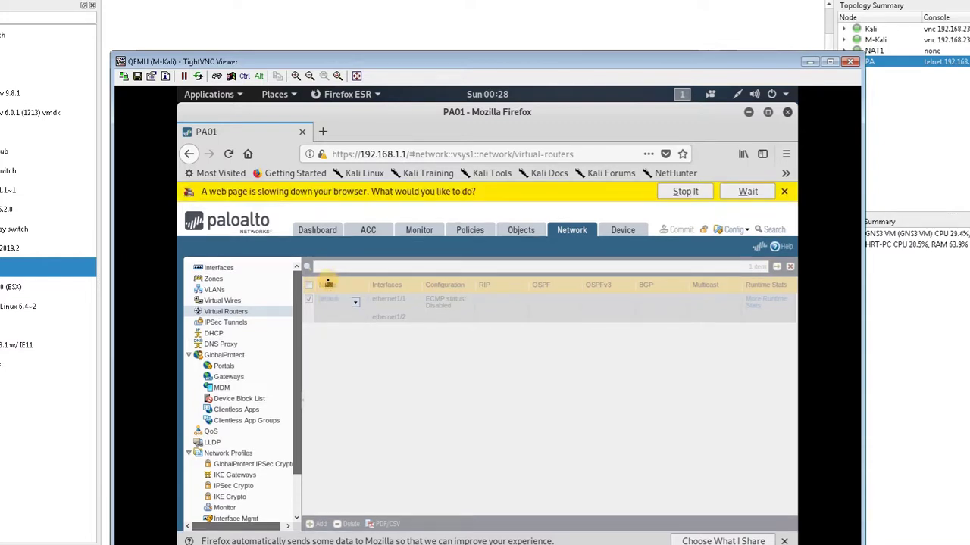
{"action": "left_click", "coordinate": [328, 283]}
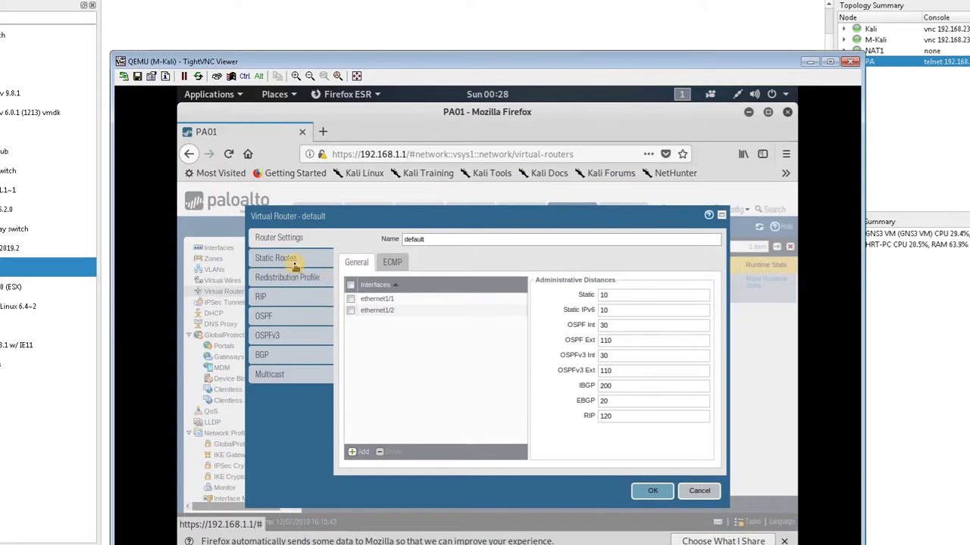
{"action": "left_click", "coordinate": [295, 261]}
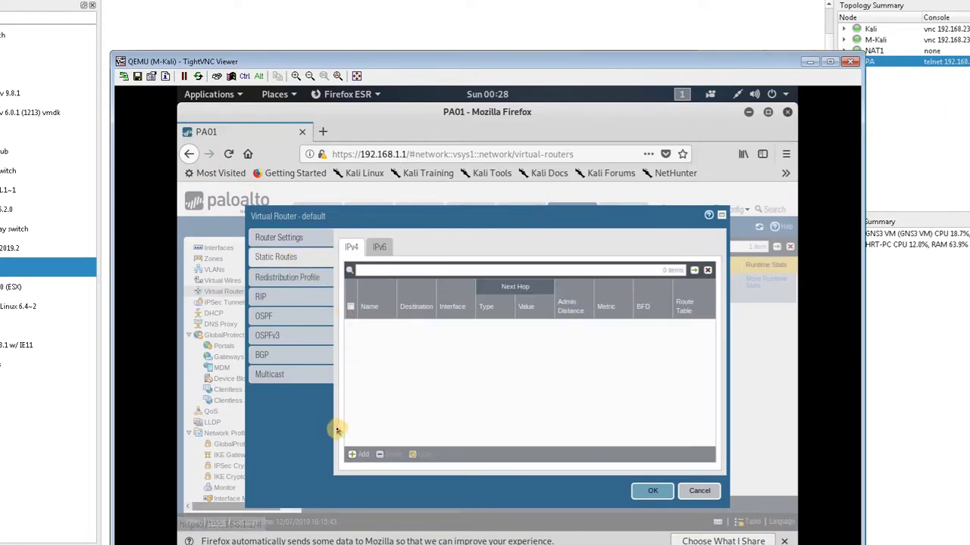
{"action": "left_click", "coordinate": [355, 455]}
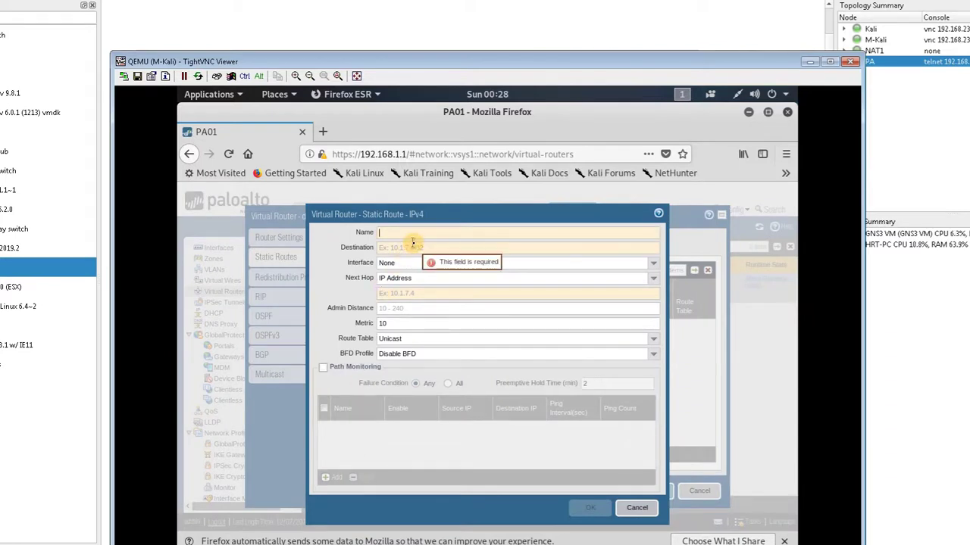
{"action": "type", "text": "Default"}
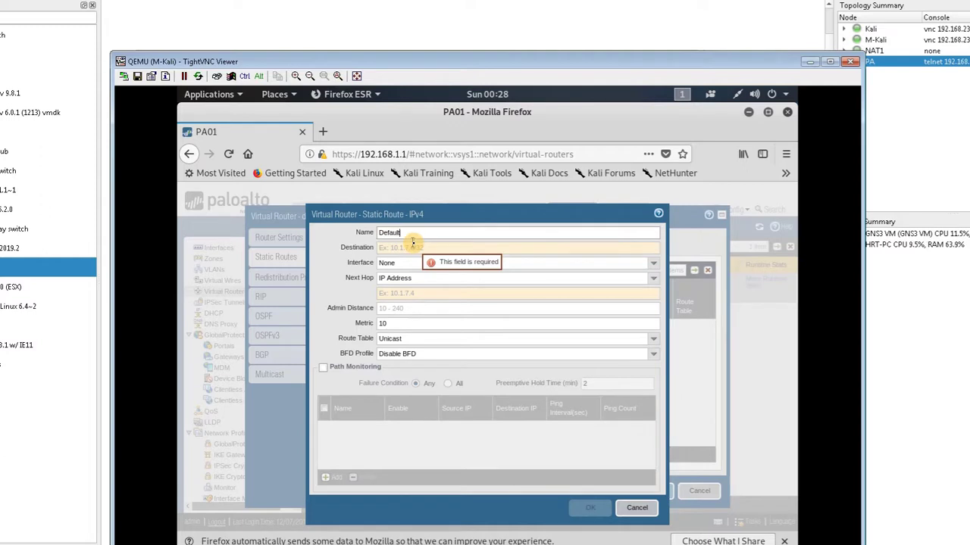
{"action": "type", "text": "Route"}
Route 0.0.0.0/0.0.0.0 out ethernet1/2 via next hop 192.168.122.1 and save it
{"action": "left_click", "coordinate": [413, 250]}
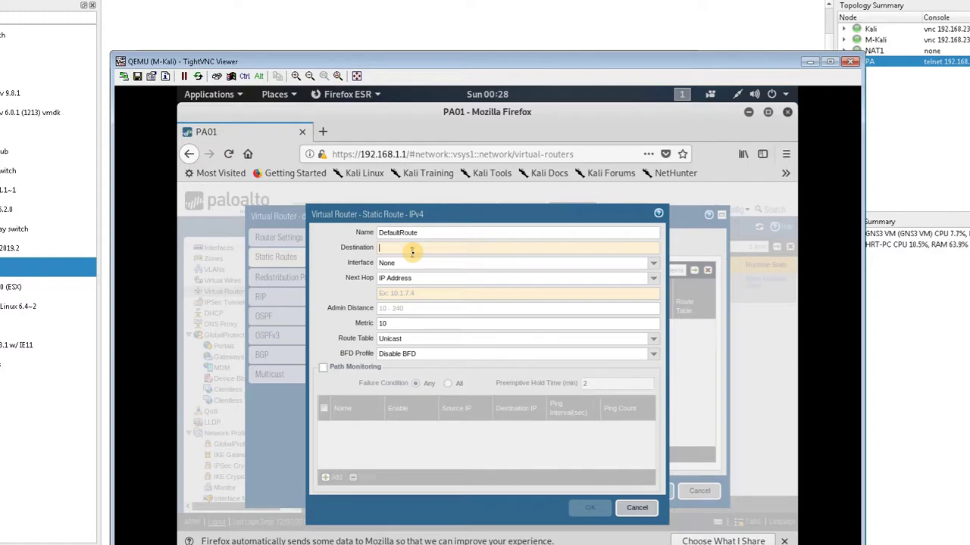
{"action": "type", "text": "0.0.0.0"}
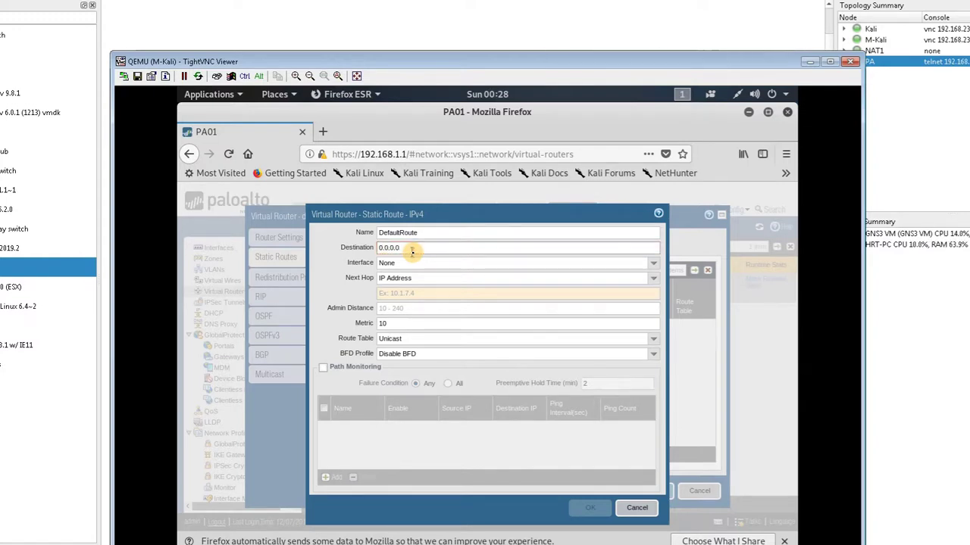
{"action": "type", "text": "/0"}
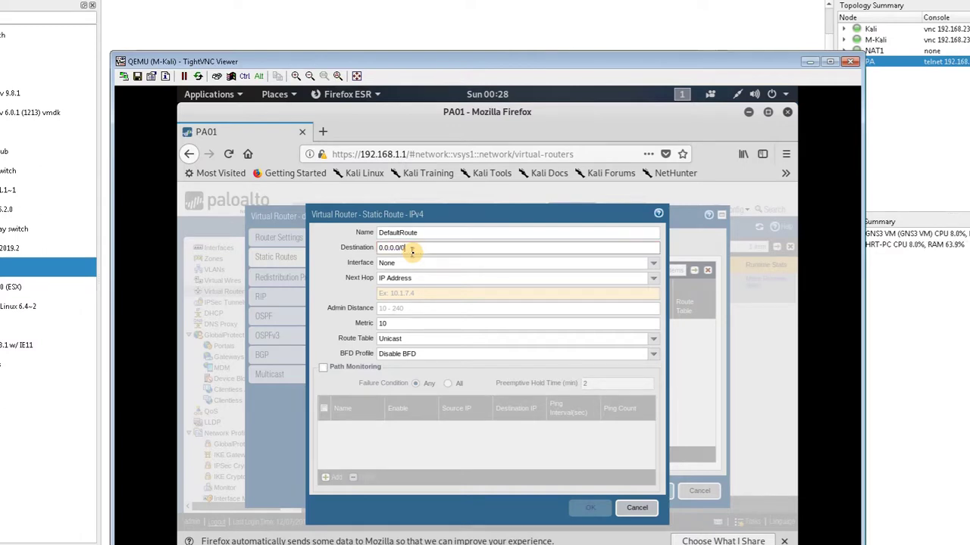
{"action": "type", "text": ".0.0"}
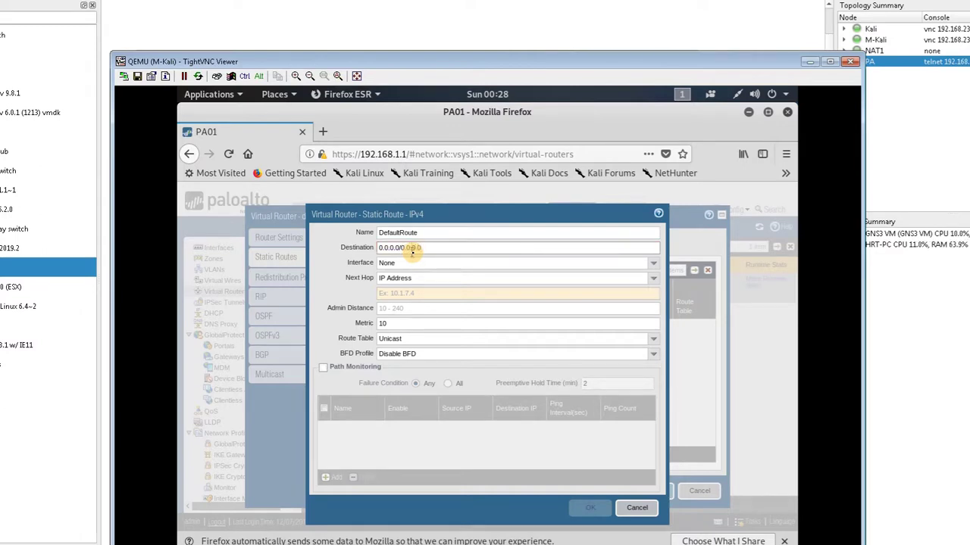
{"action": "type", "text": ".0"}
{"action": "left_click", "coordinate": [412, 275]}
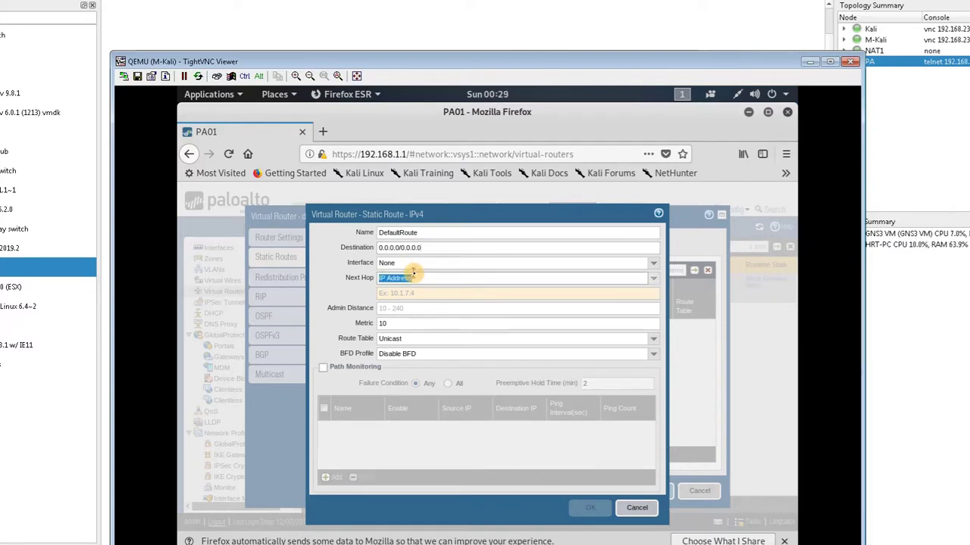
{"action": "left_click", "coordinate": [655, 263]}
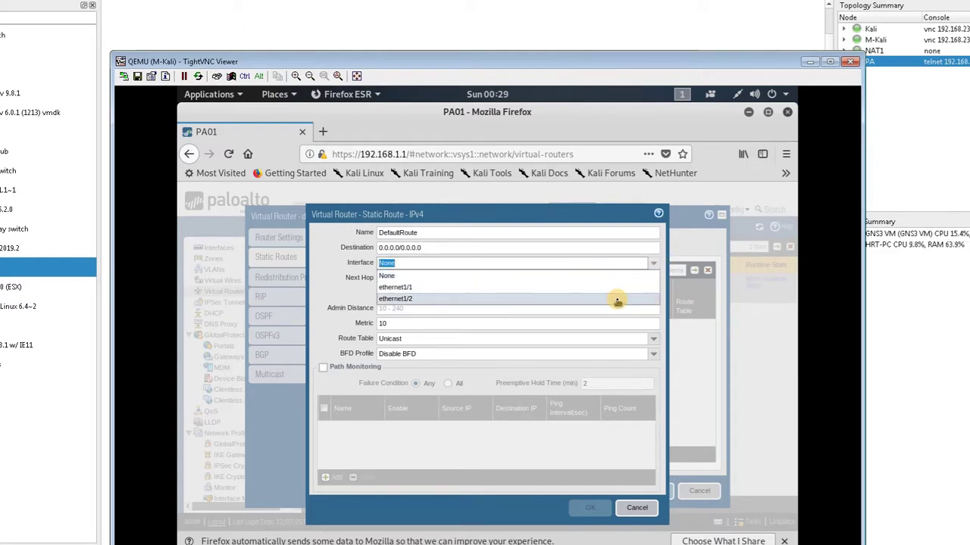
{"action": "left_click", "coordinate": [617, 299]}
{"action": "left_click", "coordinate": [553, 297]}
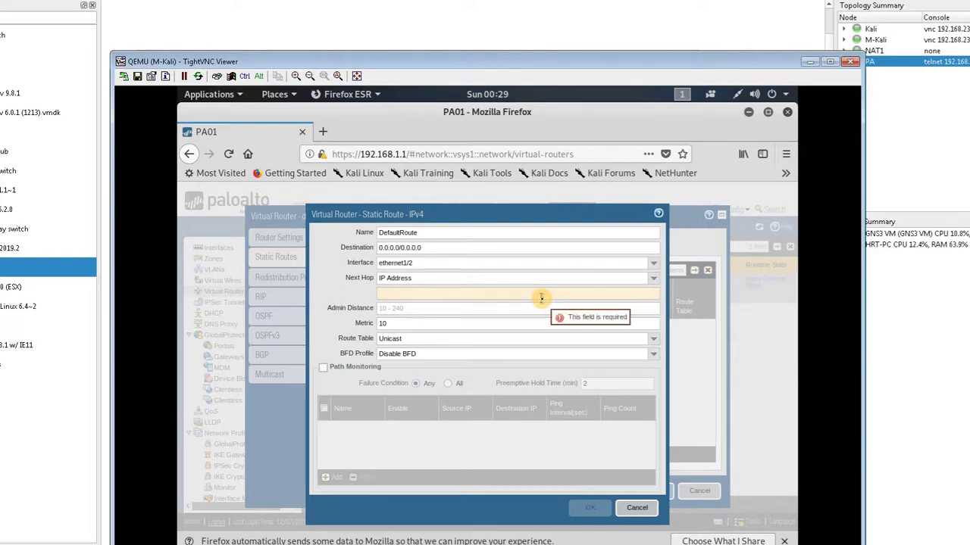
{"action": "type", "text": "192."}
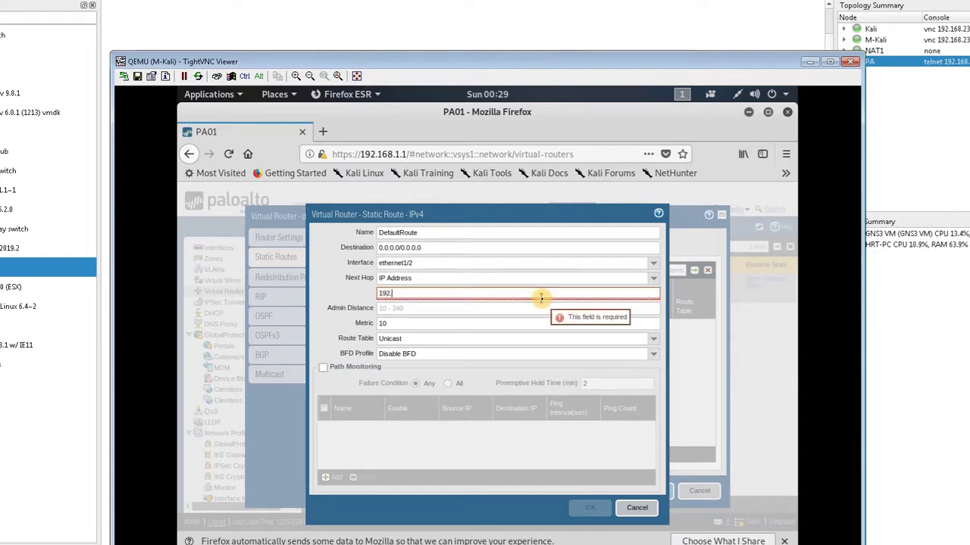
{"action": "type", "text": "1"}
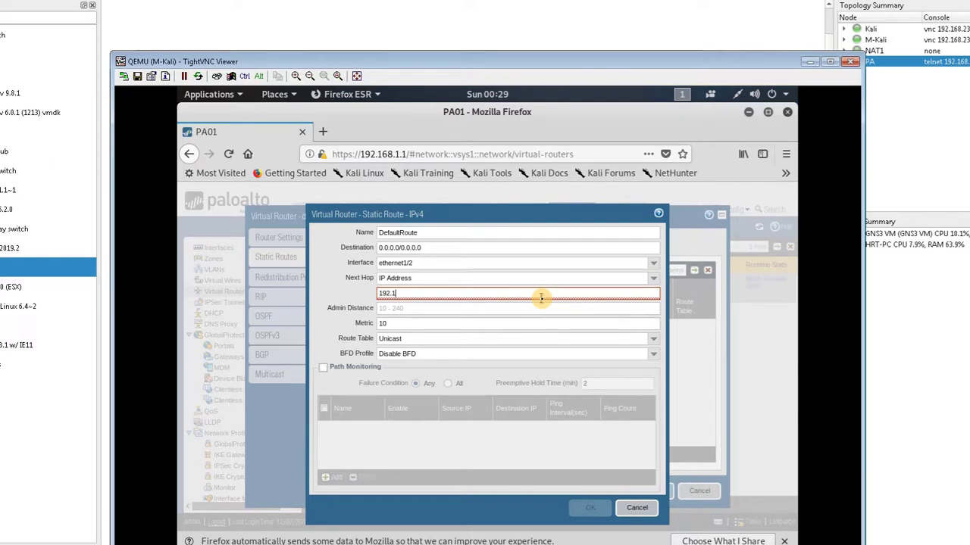
{"action": "type", "text": "68.122.1"}
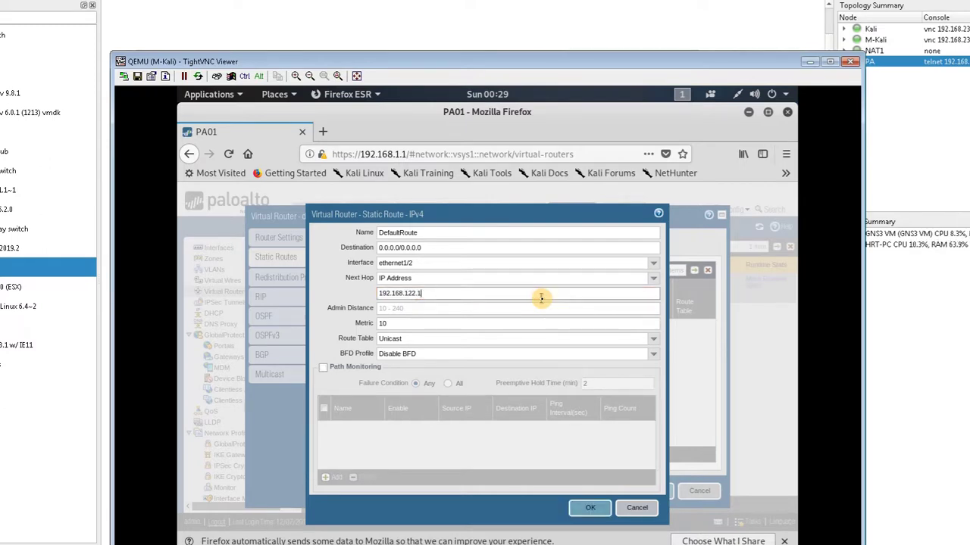
{"action": "triple_click", "coordinate": [443, 289]}
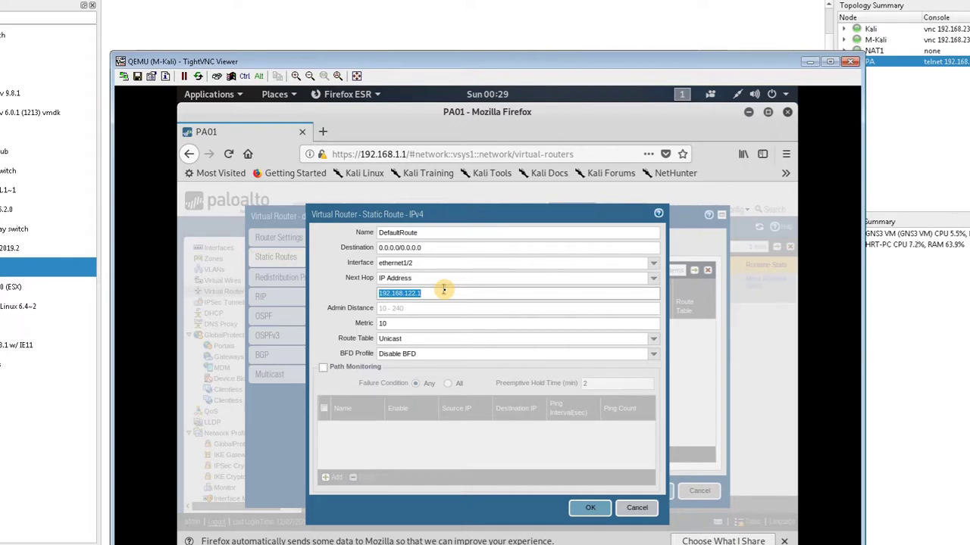
{"action": "left_click", "coordinate": [580, 507]}
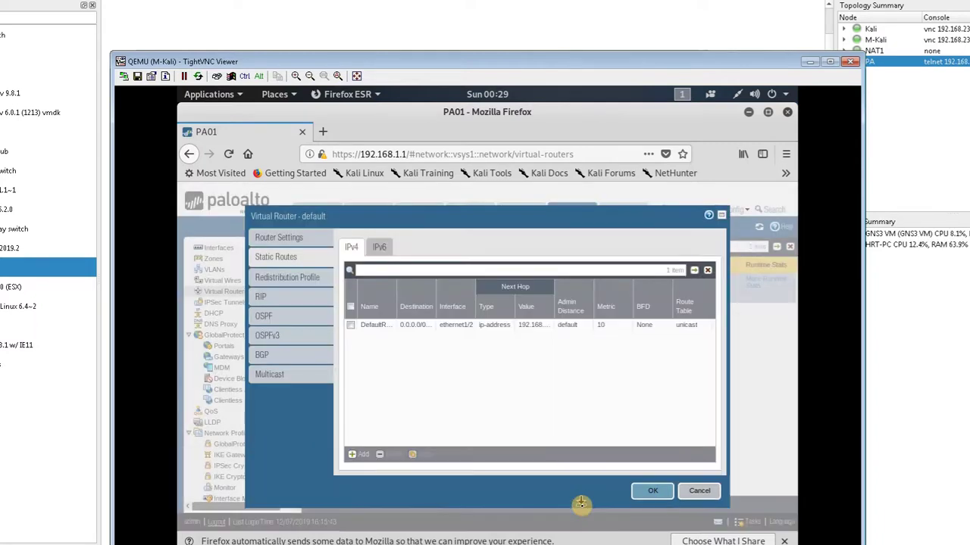
After the invalid-destination error, correct DefaultRoute's destination to 0.0.0.0/0 and save the default virtual router
{"action": "left_click", "coordinate": [642, 492]}
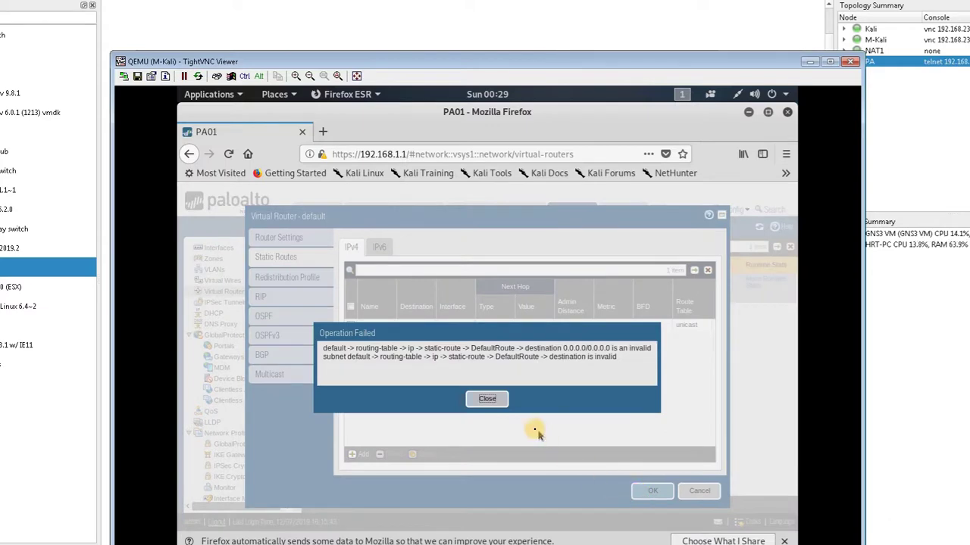
{"action": "left_click", "coordinate": [487, 398]}
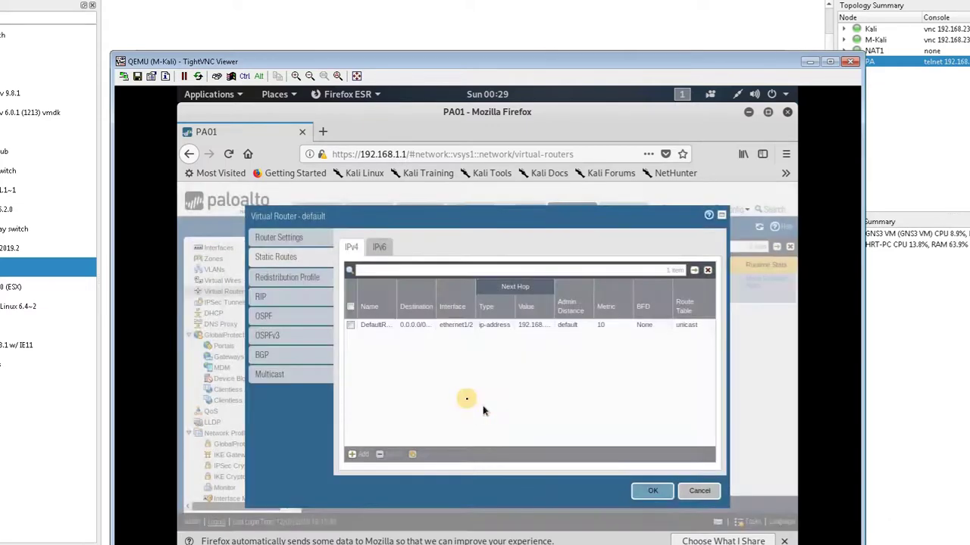
{"action": "left_click", "coordinate": [370, 325]}
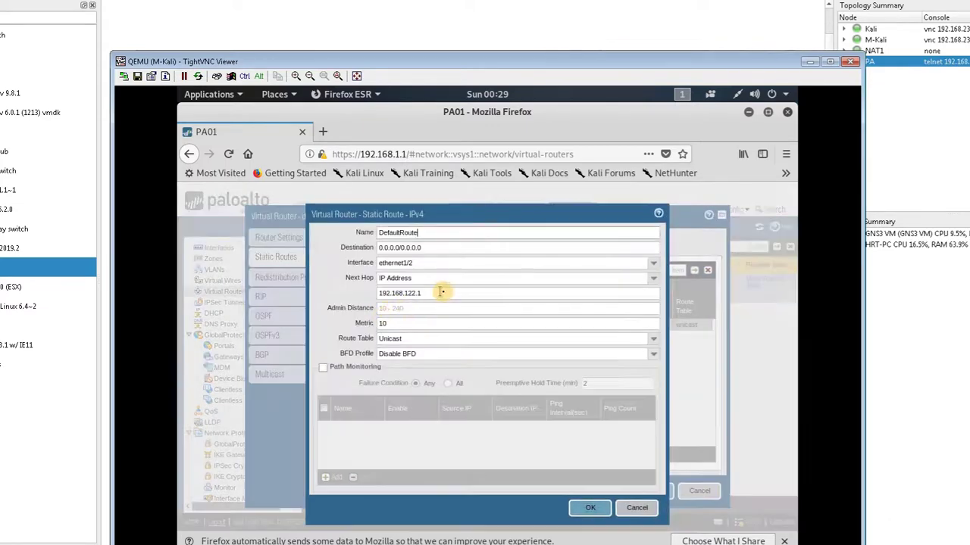
{"action": "left_click", "coordinate": [437, 248]}
{"action": "key", "text": "BackSpace"}
{"action": "key", "text": "BackSpace"}
{"action": "key", "text": "BackSpace"}
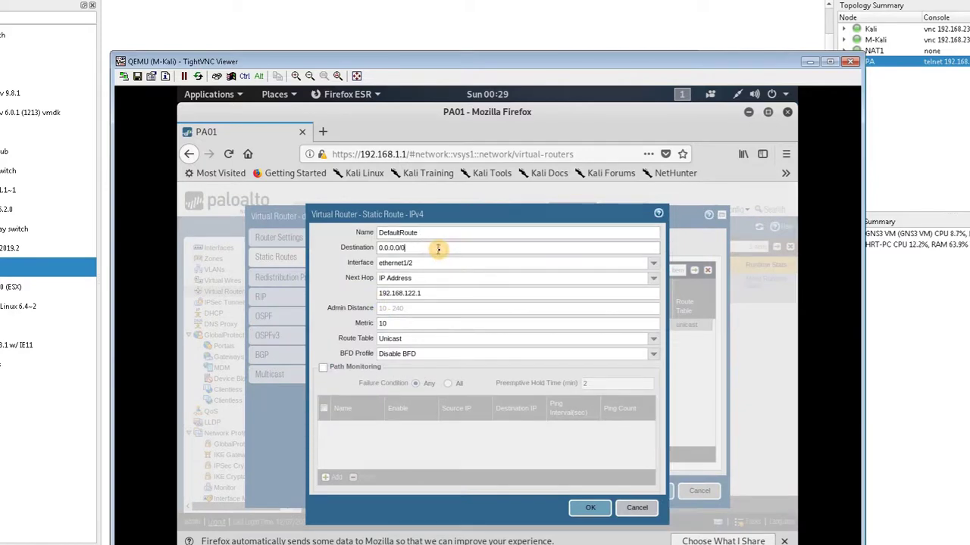
{"action": "left_click", "coordinate": [586, 513]}
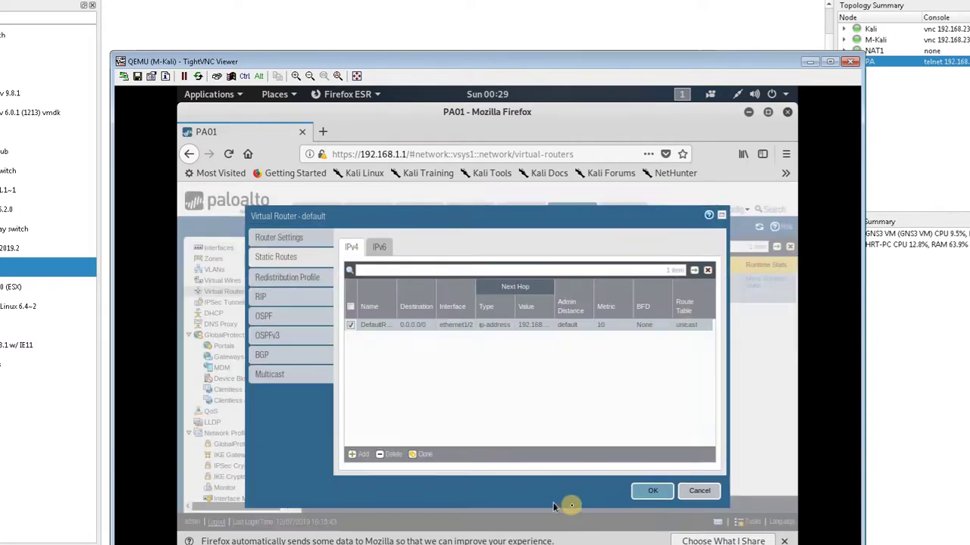
{"action": "left_click", "coordinate": [649, 493]}
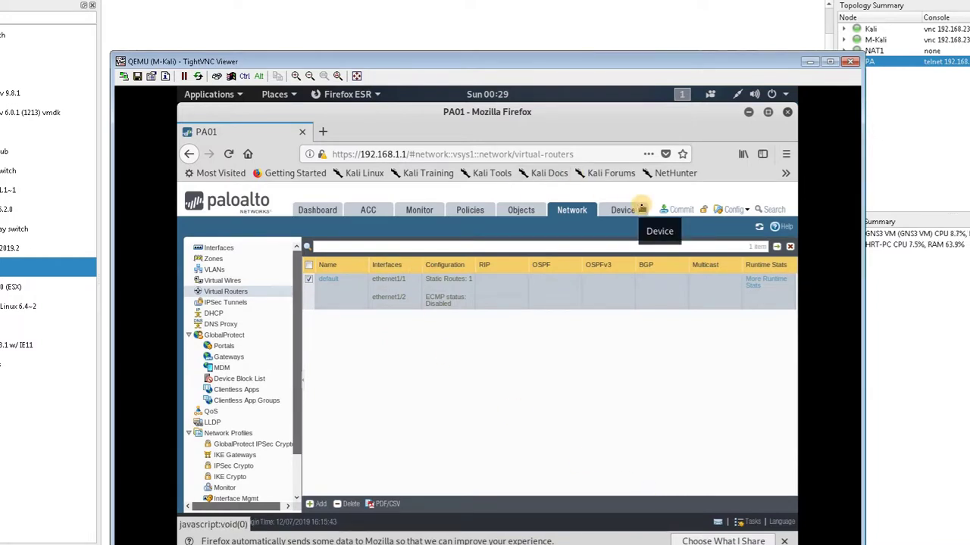
{"action": "left_click", "coordinate": [547, 19]}
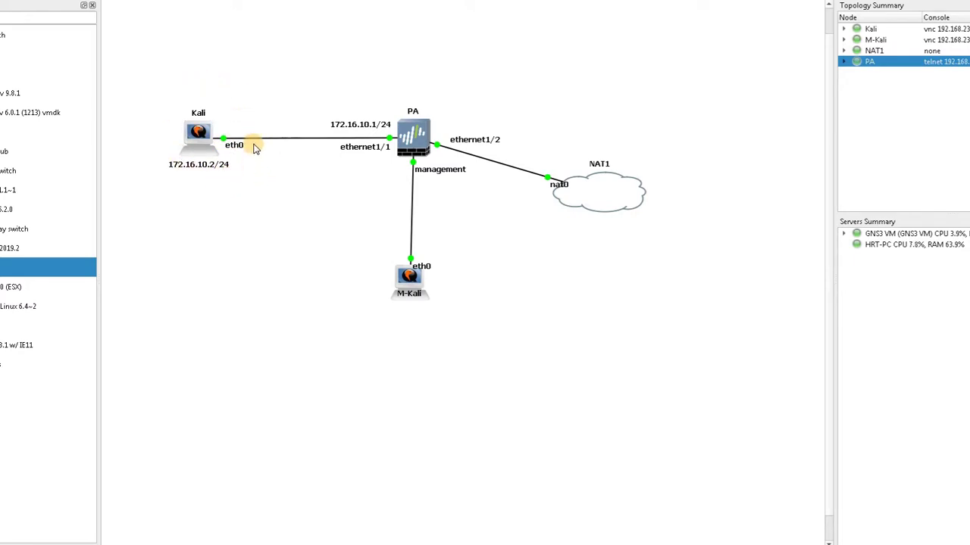
Inspect the Kali node's details on the GNS3 lab topology canvas
{"action": "mouse_move", "coordinate": [198, 135]}
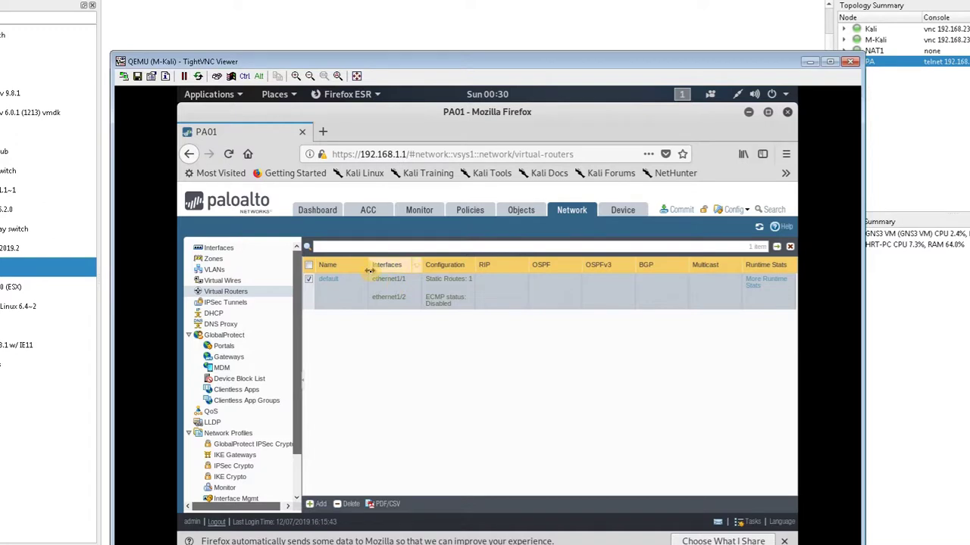
Start a new security rule named Internet with source zone inside
{"action": "left_click", "coordinate": [467, 213]}
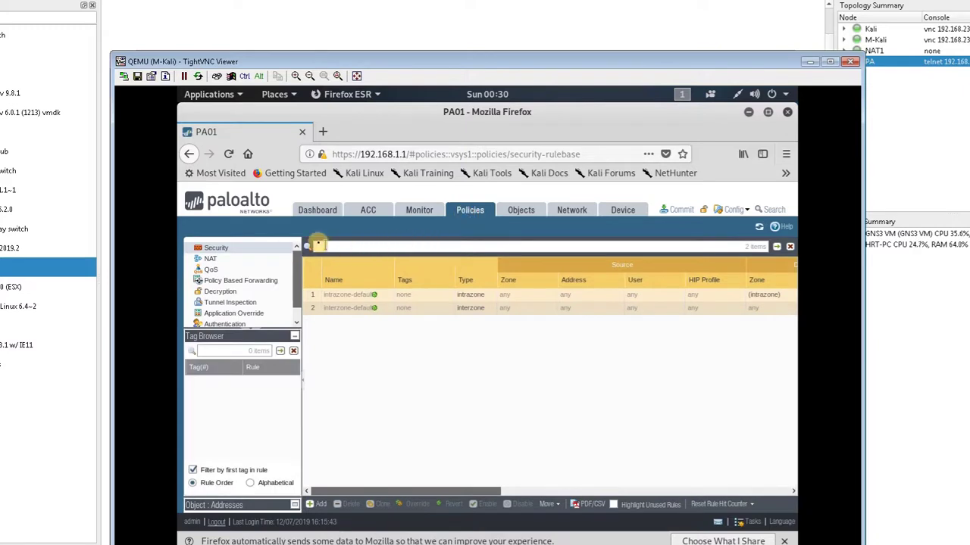
{"action": "left_click", "coordinate": [315, 505]}
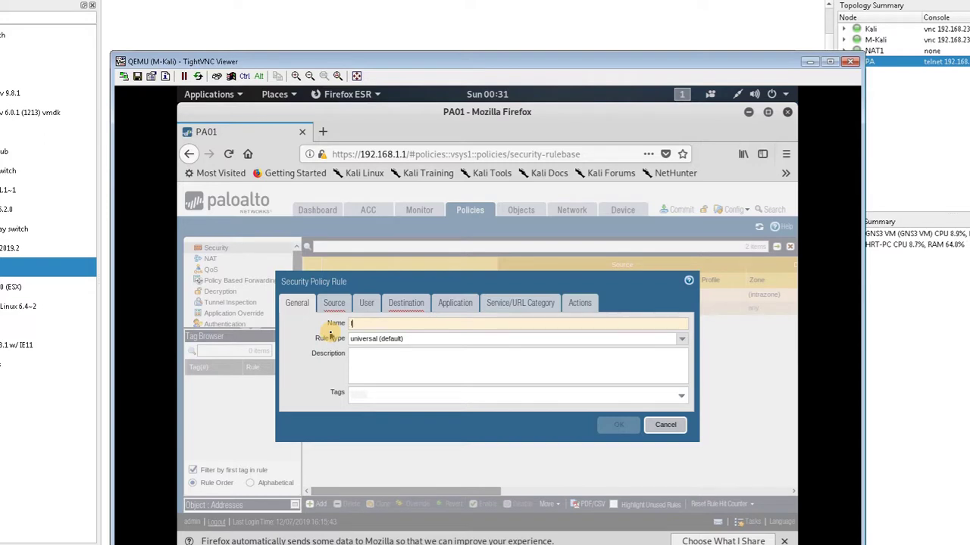
{"action": "type", "text": "Inte"}
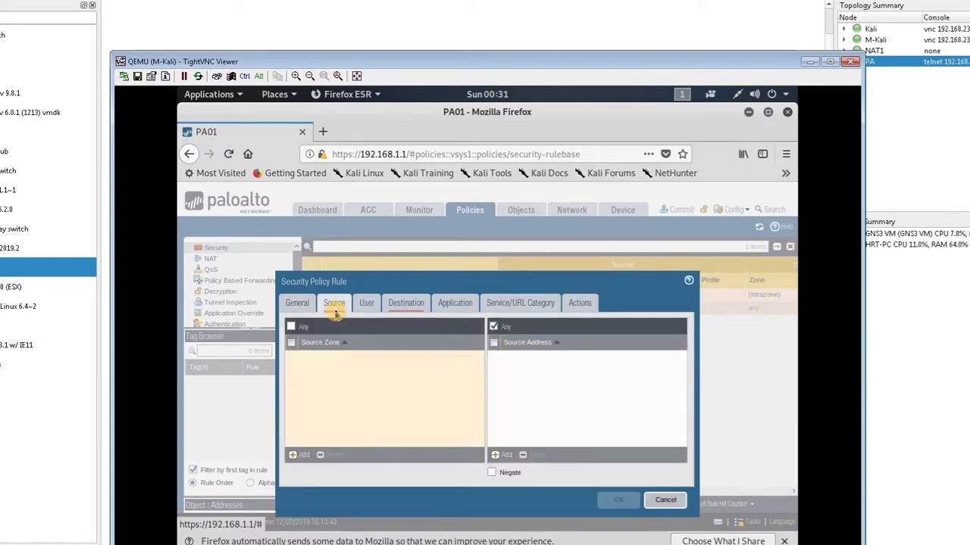
{"action": "left_click", "coordinate": [294, 455]}
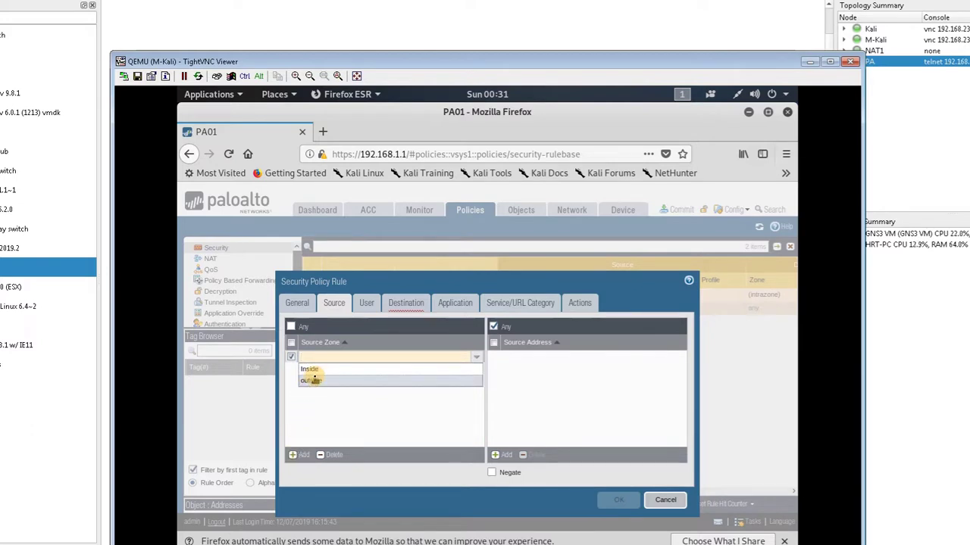
{"action": "left_click", "coordinate": [313, 370]}
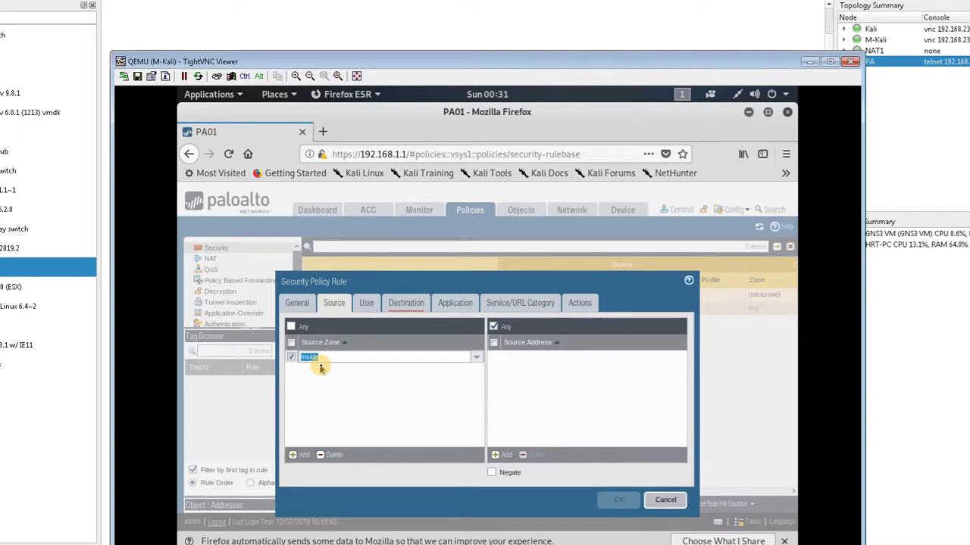
Set the rule's destination zone to outside, check its action is Allow, and save it
{"action": "left_click", "coordinate": [402, 309]}
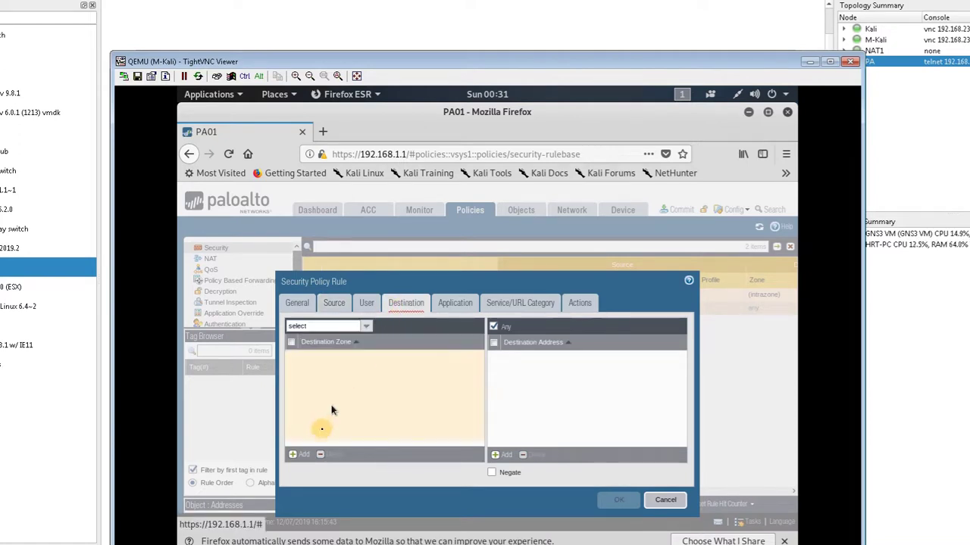
{"action": "left_click", "coordinate": [306, 453]}
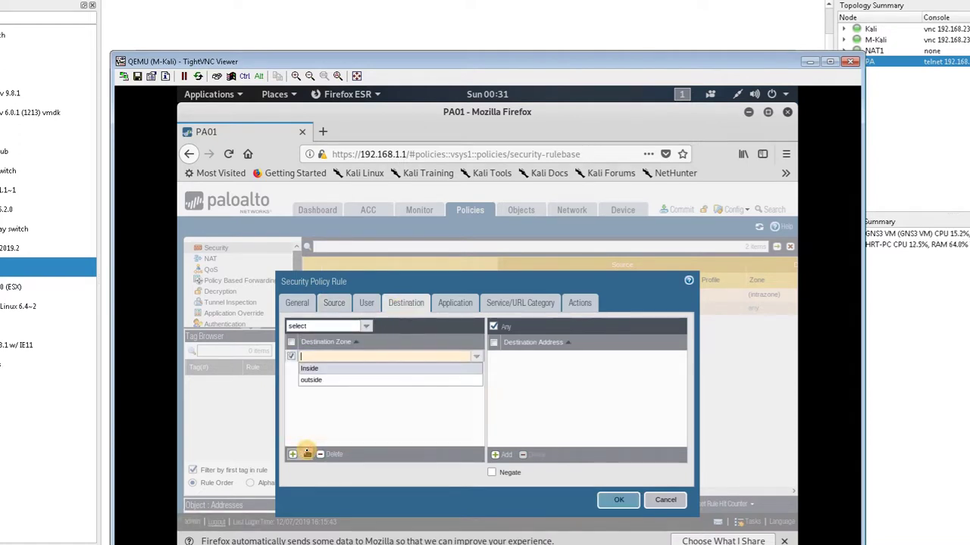
{"action": "left_click", "coordinate": [317, 382]}
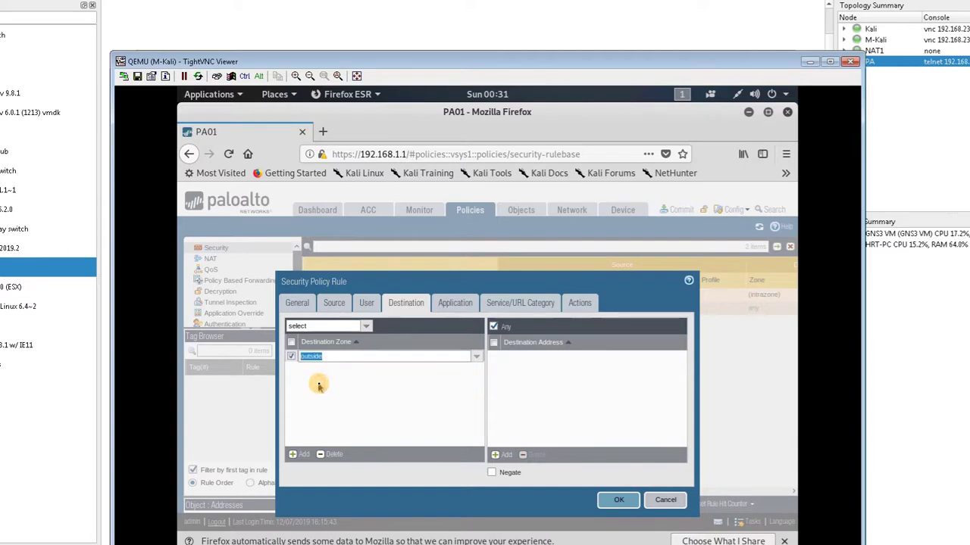
{"action": "left_click", "coordinate": [409, 388]}
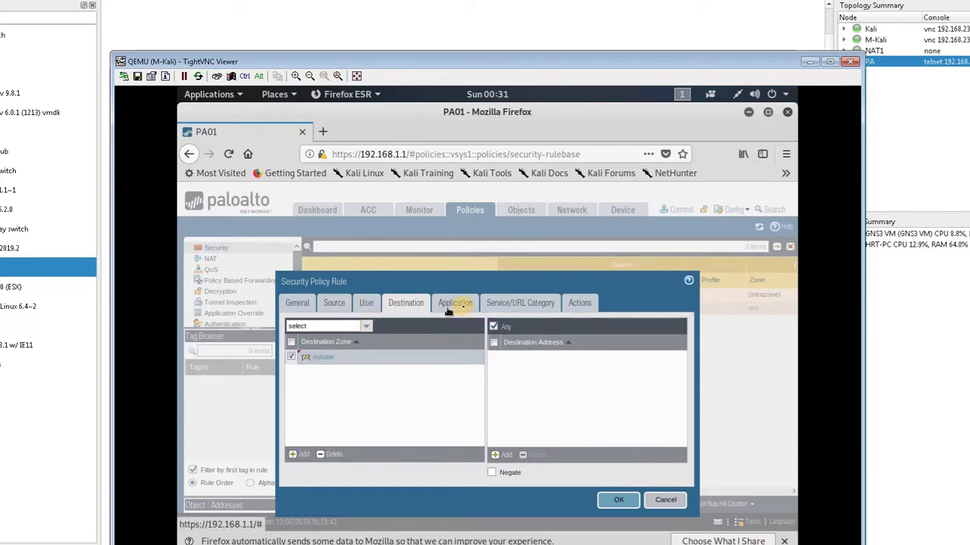
{"action": "left_click", "coordinate": [464, 307]}
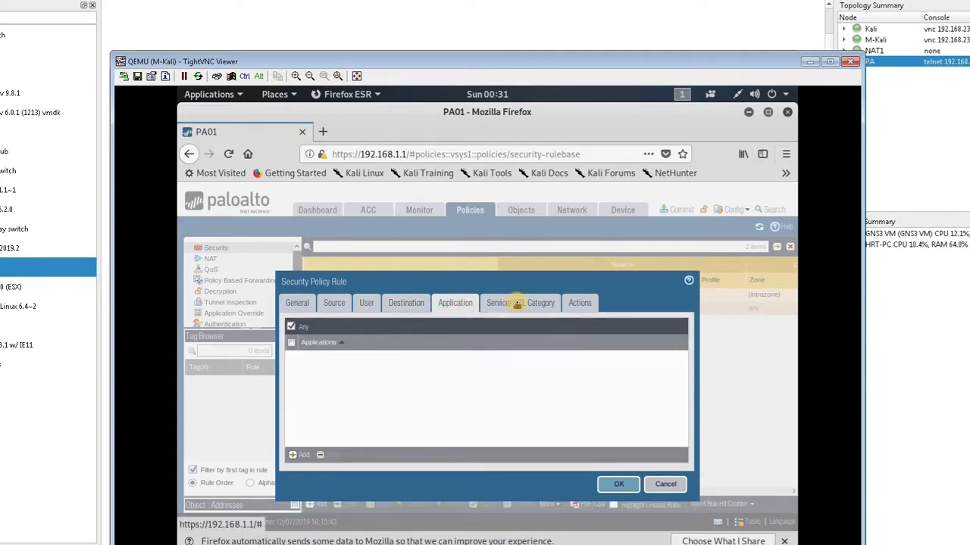
{"action": "left_click", "coordinate": [518, 304]}
{"action": "left_click", "coordinate": [576, 305]}
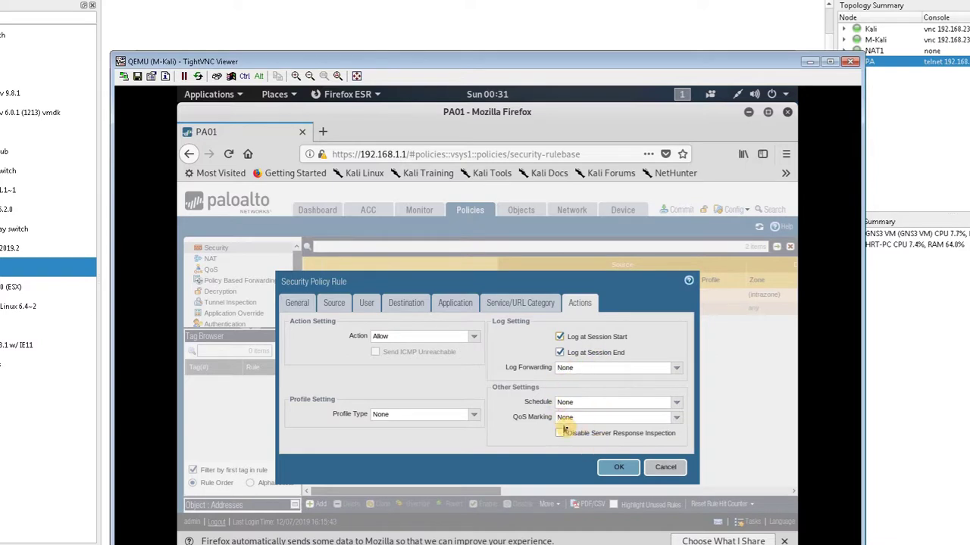
{"action": "left_click", "coordinate": [616, 468]}
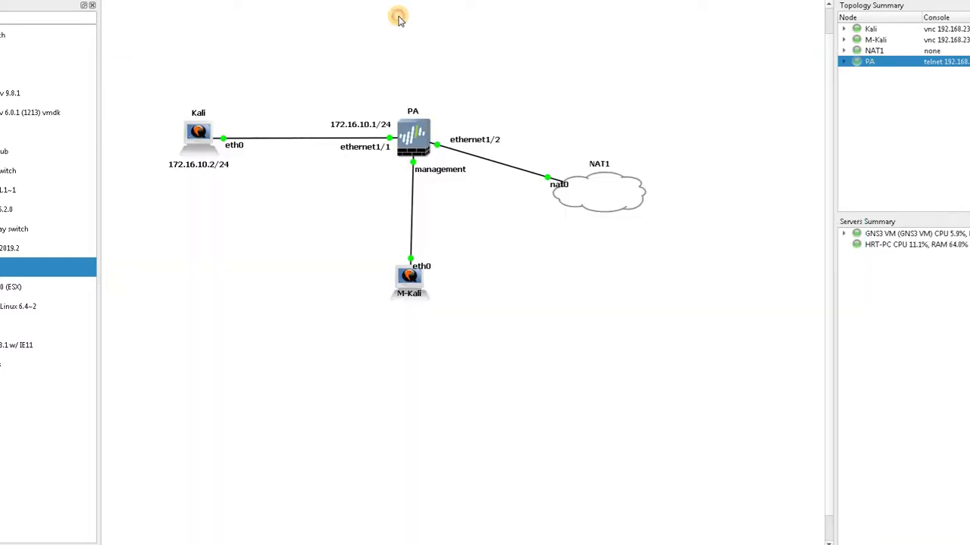
{"action": "left_click", "coordinate": [398, 17]}
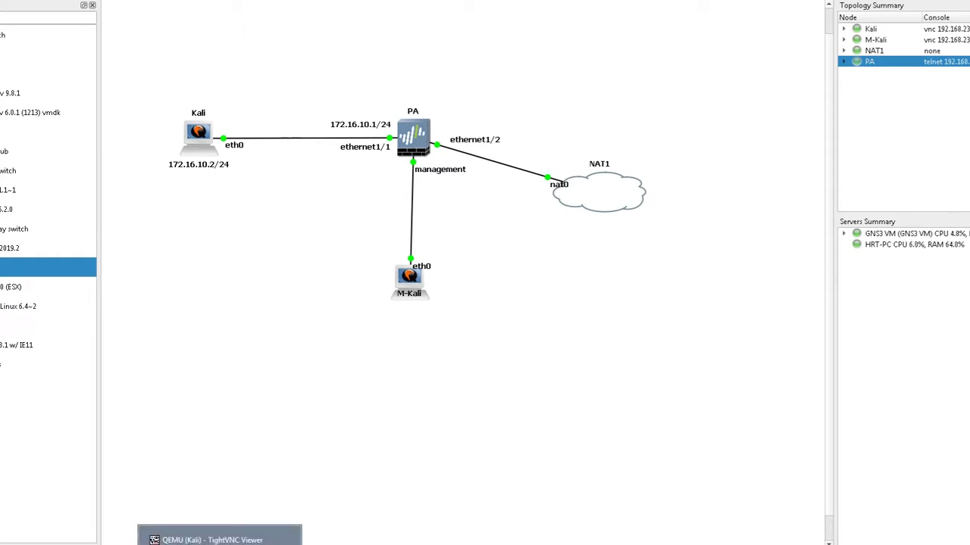
Return to the M-Kali remote desktop and show the empty NAT policy rules list
{"action": "right_click", "coordinate": [254, 539]}
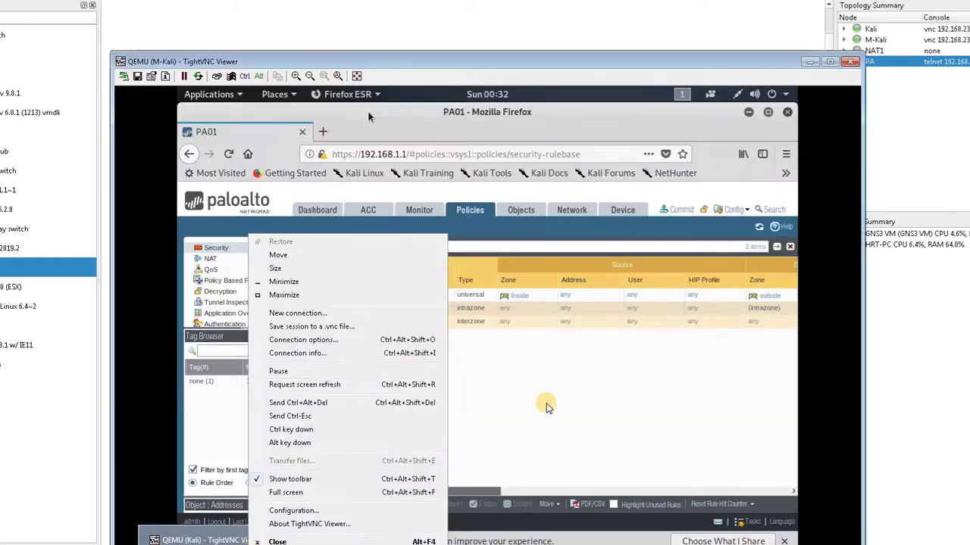
{"action": "left_click", "coordinate": [547, 405]}
{"action": "left_click", "coordinate": [355, 247]}
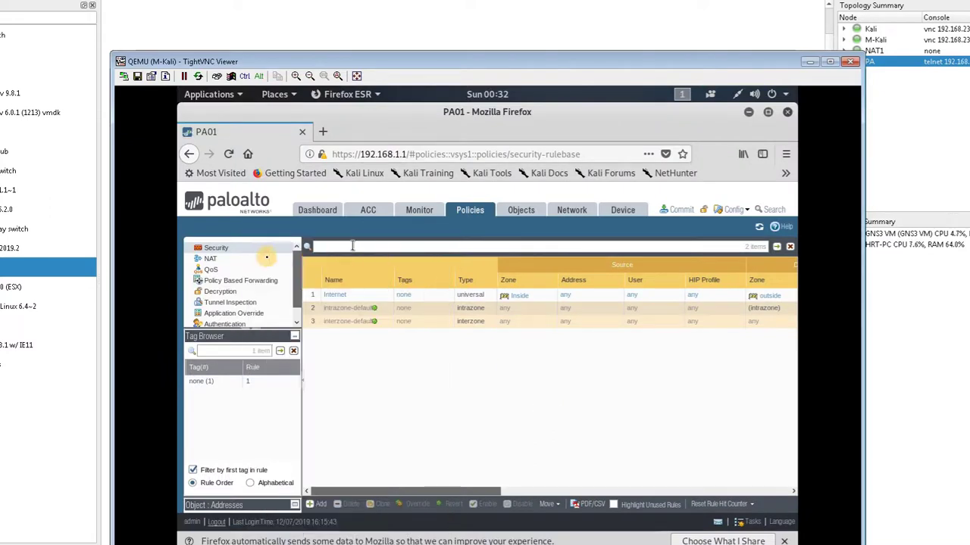
{"action": "left_click", "coordinate": [249, 260]}
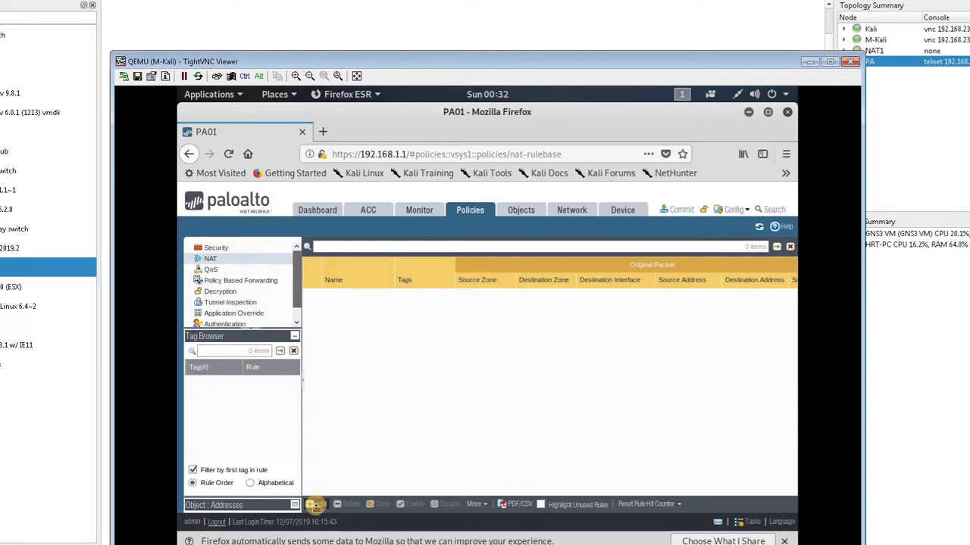
Create NAT rule NATInside matching source zone Inside and destination zone outside
{"action": "left_click", "coordinate": [315, 504]}
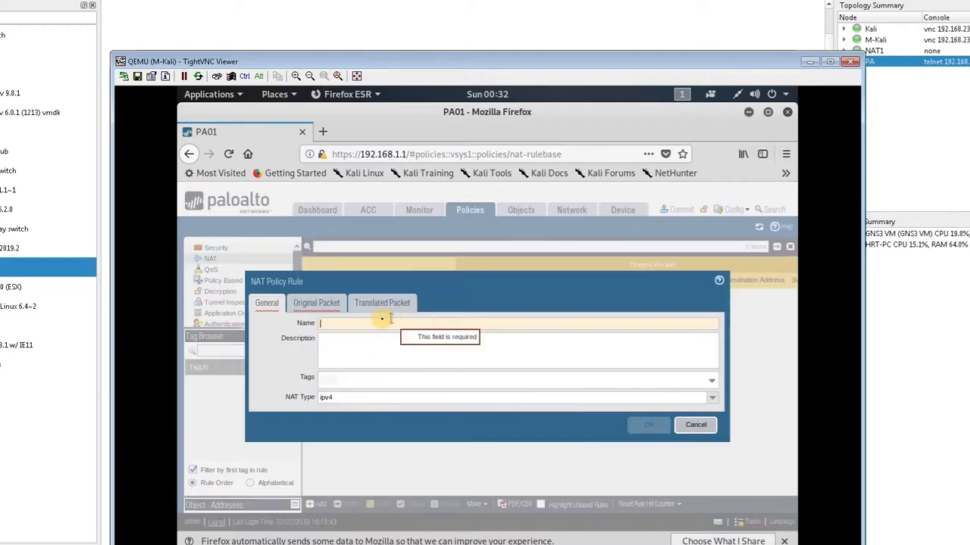
{"action": "type", "text": "NA"}
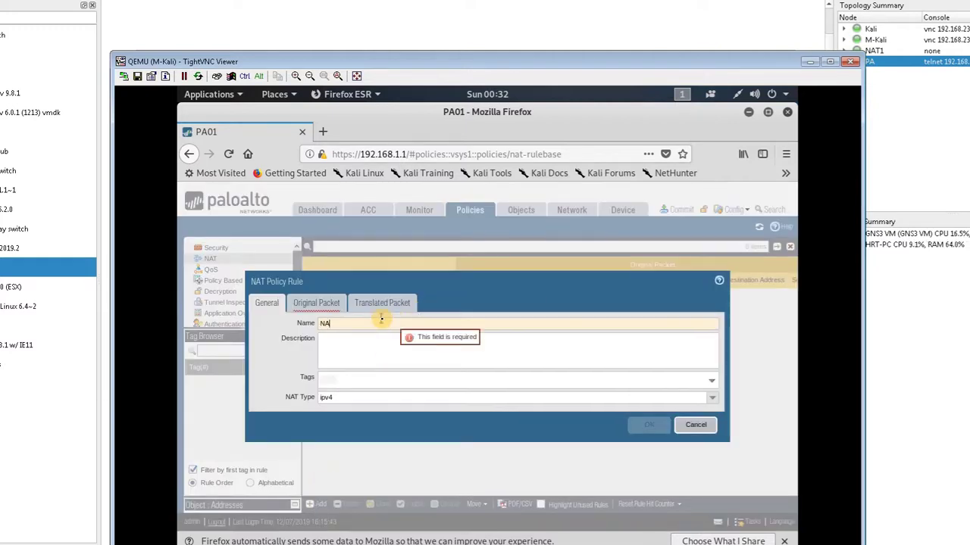
{"action": "type", "text": "TInsi"}
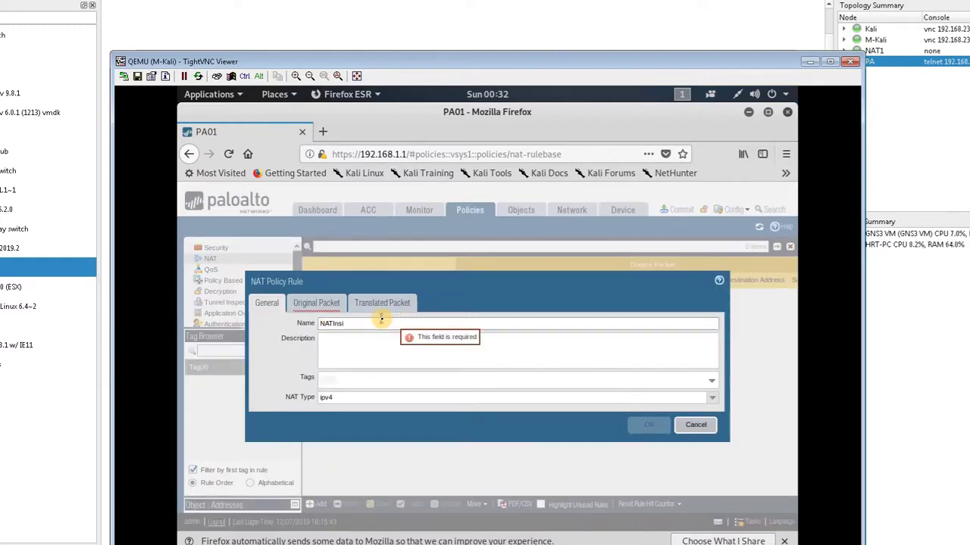
{"action": "type", "text": "de"}
{"action": "left_click", "coordinate": [328, 306]}
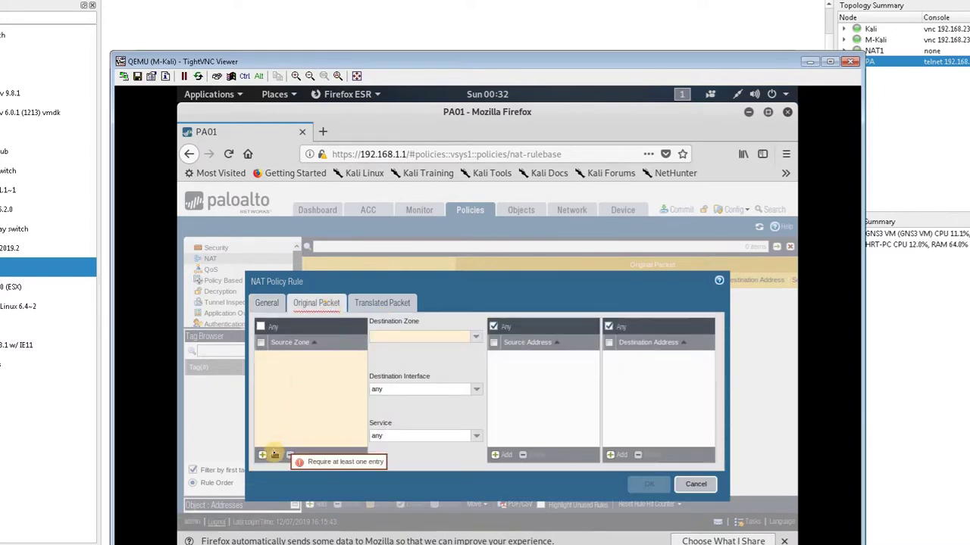
{"action": "left_click", "coordinate": [275, 455]}
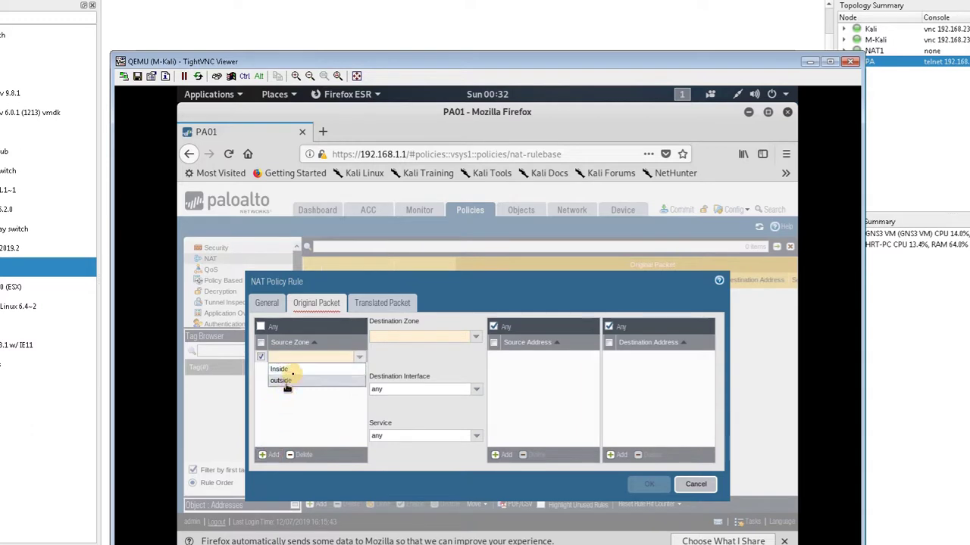
{"action": "left_click", "coordinate": [295, 370]}
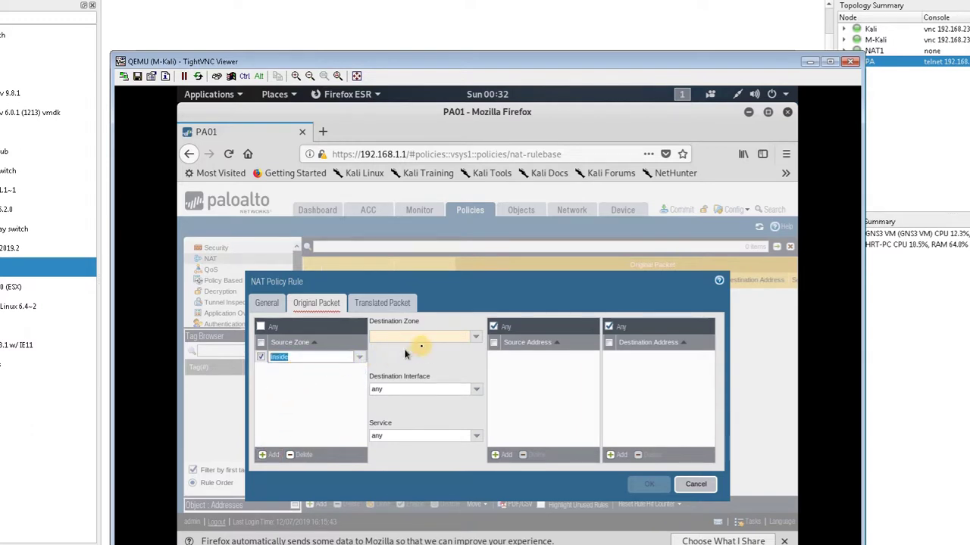
{"action": "left_click", "coordinate": [477, 338]}
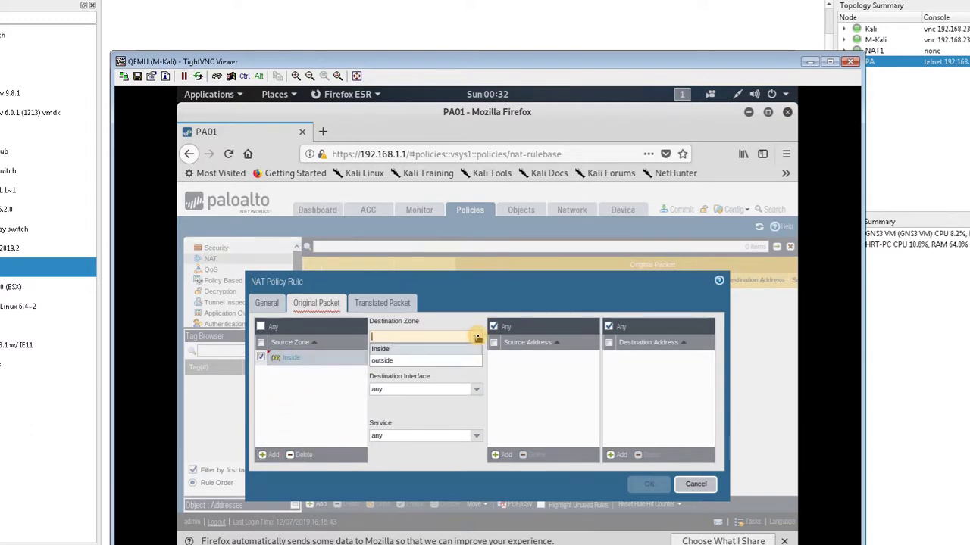
{"action": "left_click", "coordinate": [445, 362]}
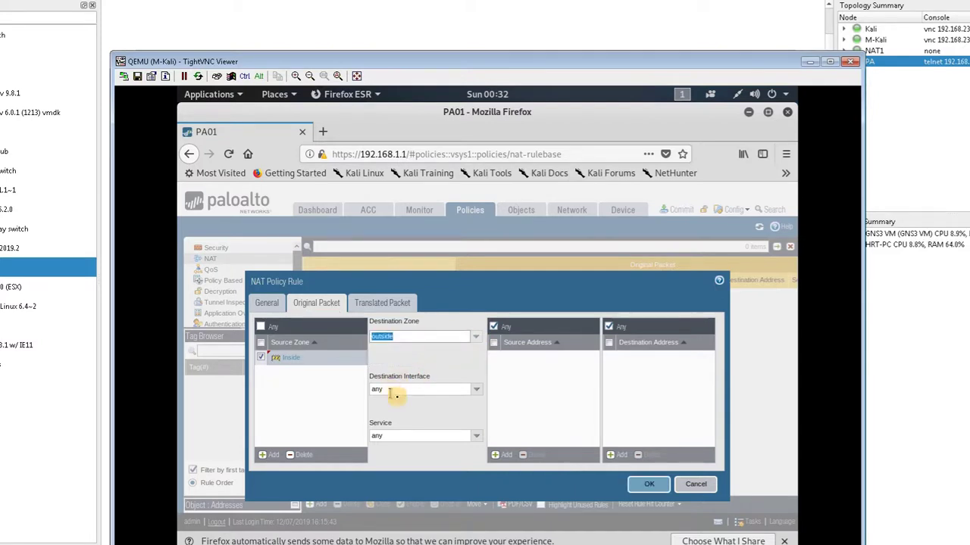
Translate the source with Dynamic IP And Port to interface ethernet1/2's address, then save the rule
{"action": "left_click", "coordinate": [375, 308]}
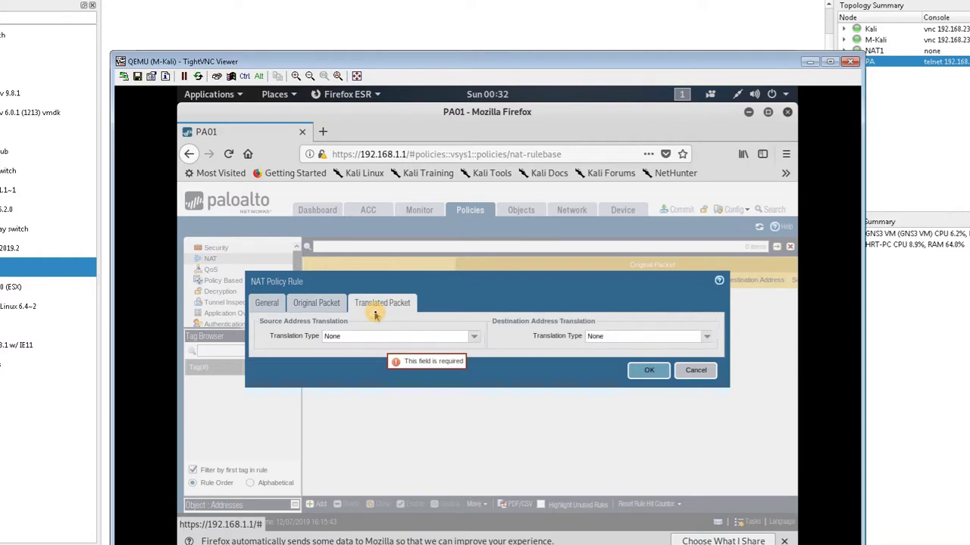
{"action": "left_click", "coordinate": [474, 340]}
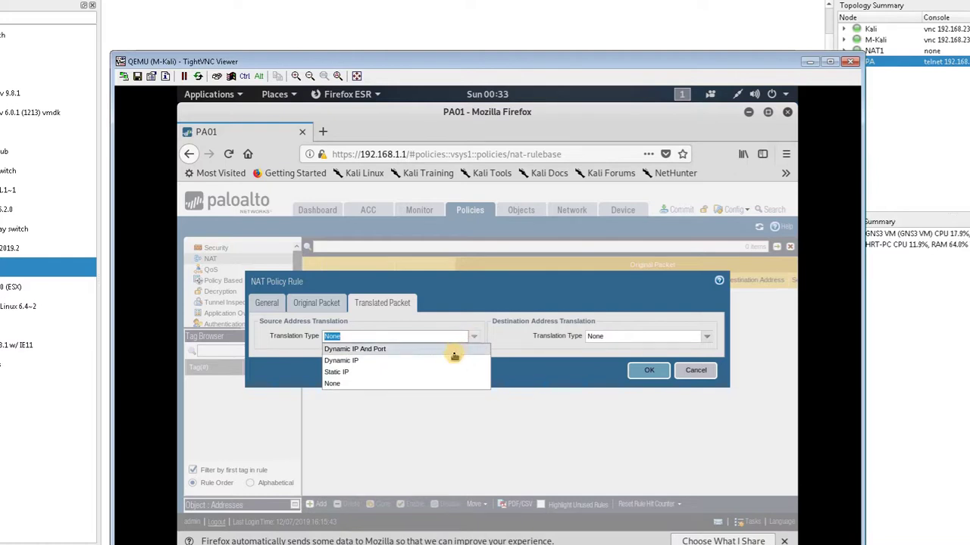
{"action": "left_click", "coordinate": [454, 353]}
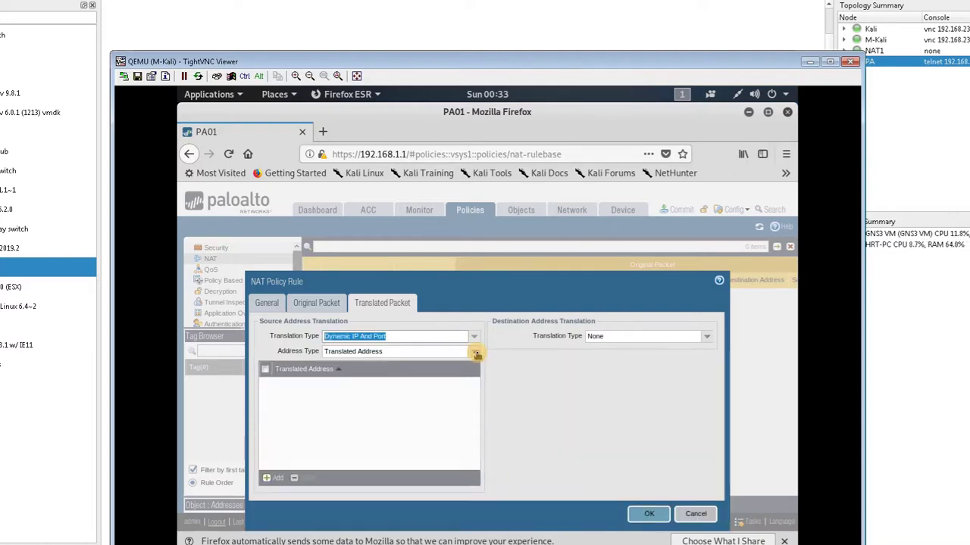
{"action": "left_click", "coordinate": [473, 353]}
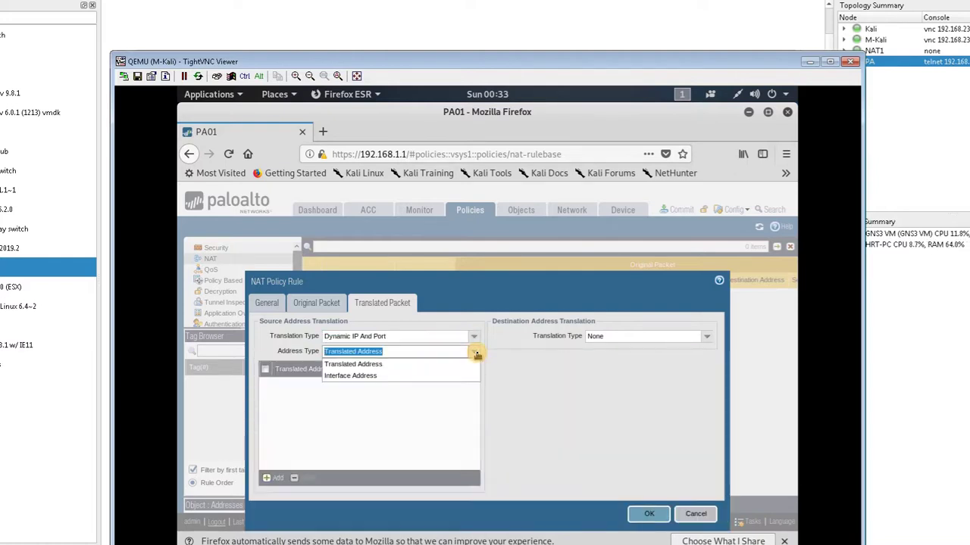
{"action": "left_click", "coordinate": [444, 374]}
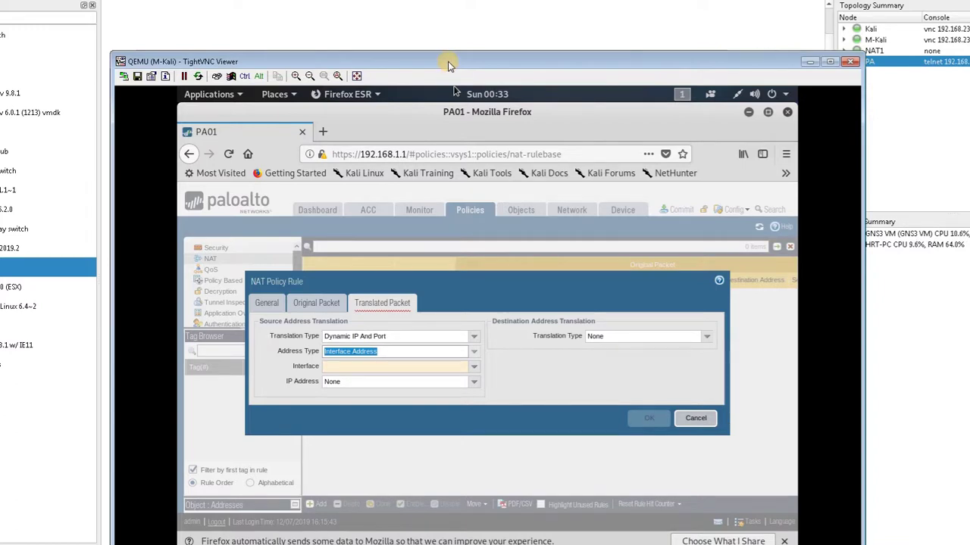
{"action": "left_click_drag", "start_coordinate": [446, 66], "coordinate": [564, 304]}
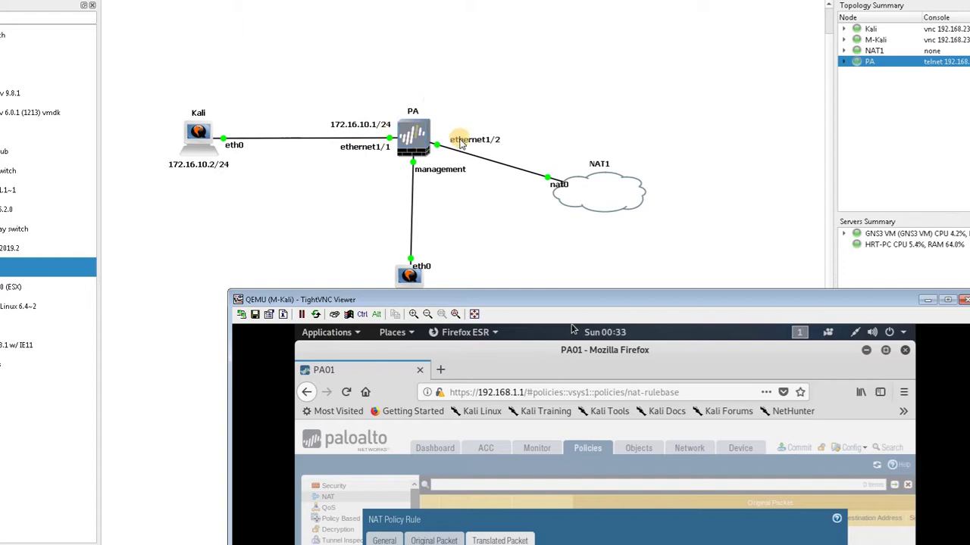
{"action": "left_click_drag", "start_coordinate": [505, 290], "coordinate": [331, 33]}
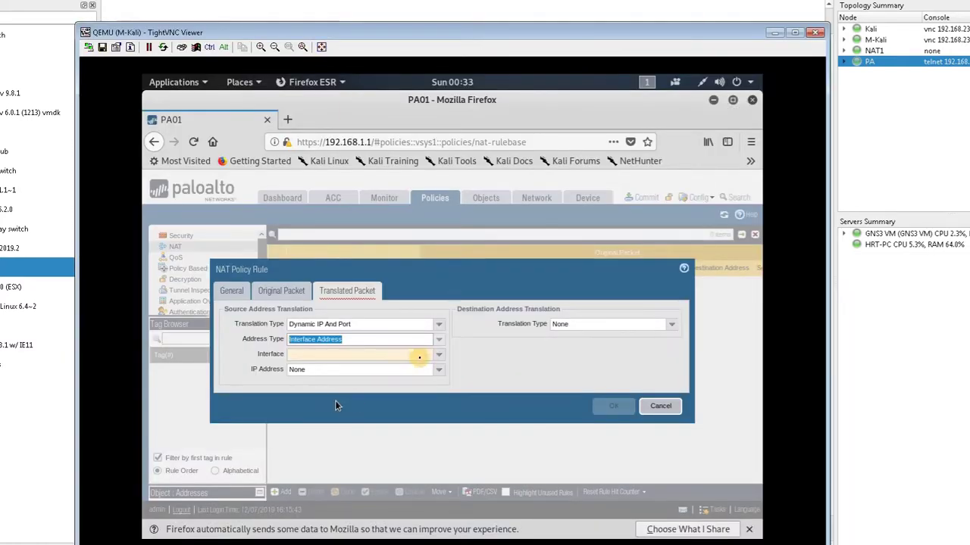
{"action": "left_click", "coordinate": [432, 355]}
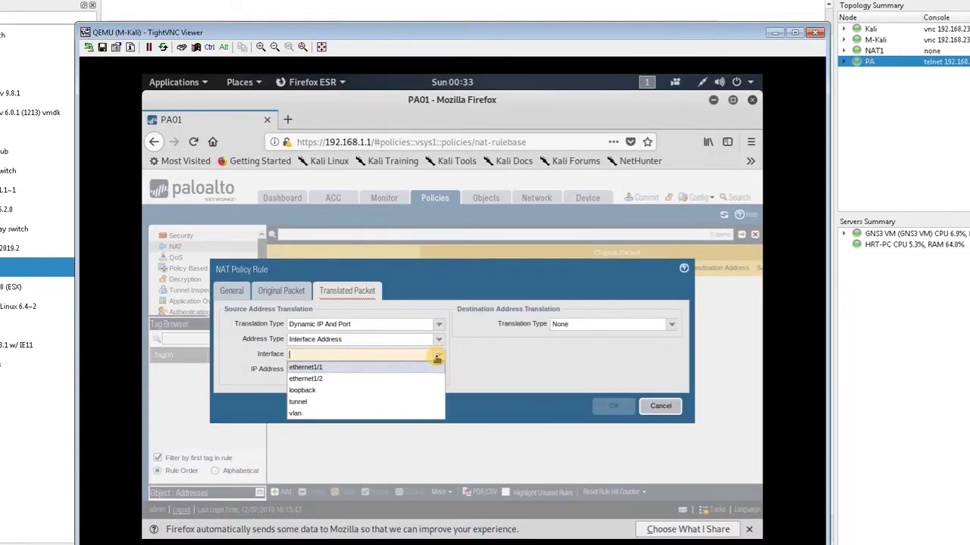
{"action": "left_click", "coordinate": [404, 379]}
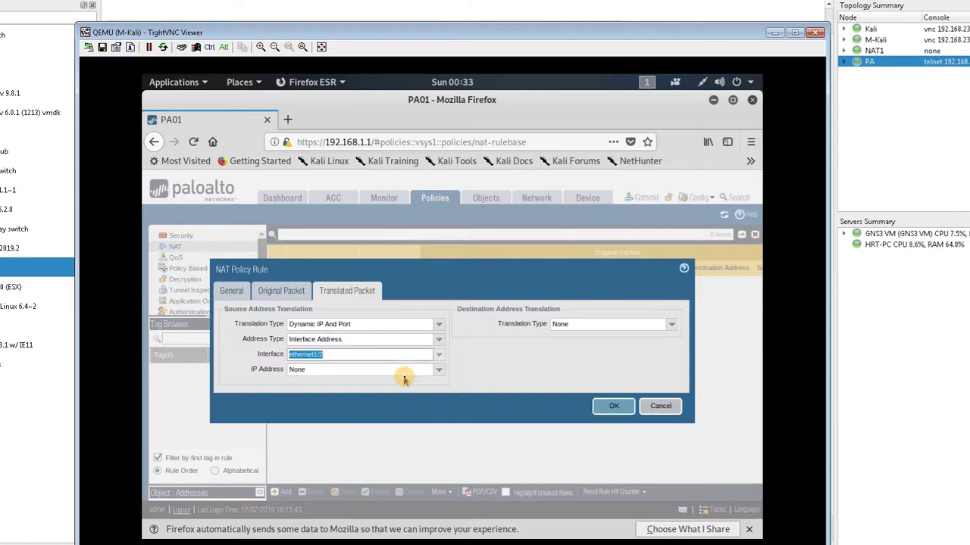
{"action": "left_click", "coordinate": [439, 369]}
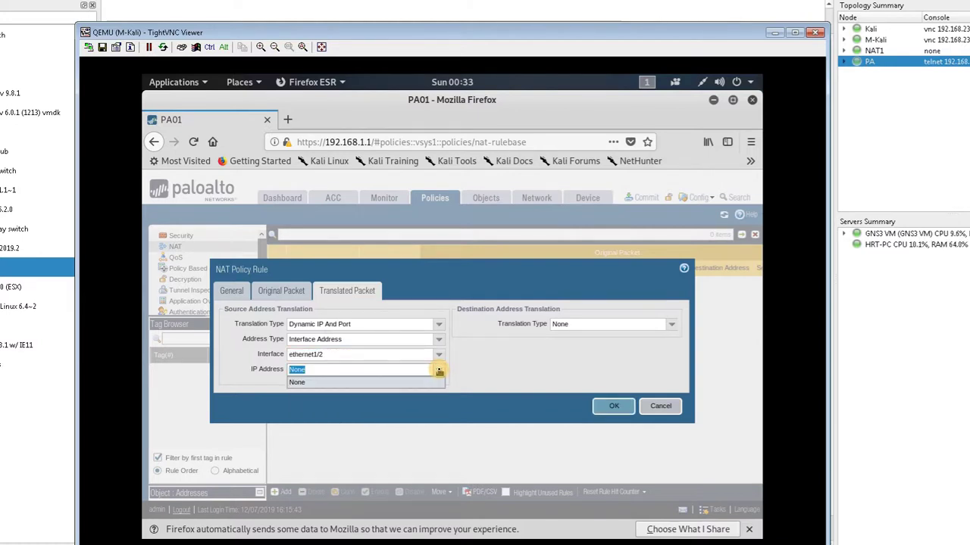
{"action": "left_click", "coordinate": [439, 370]}
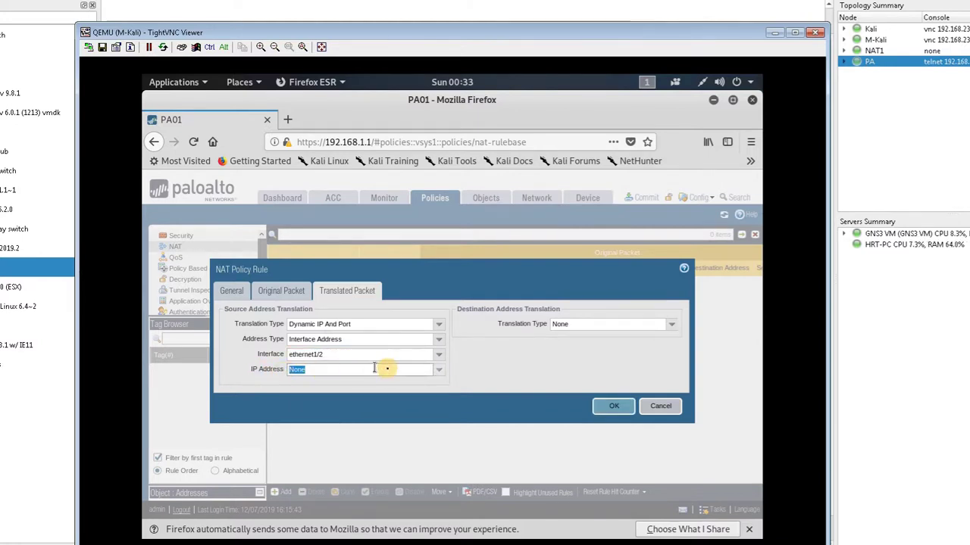
{"action": "left_click", "coordinate": [613, 406]}
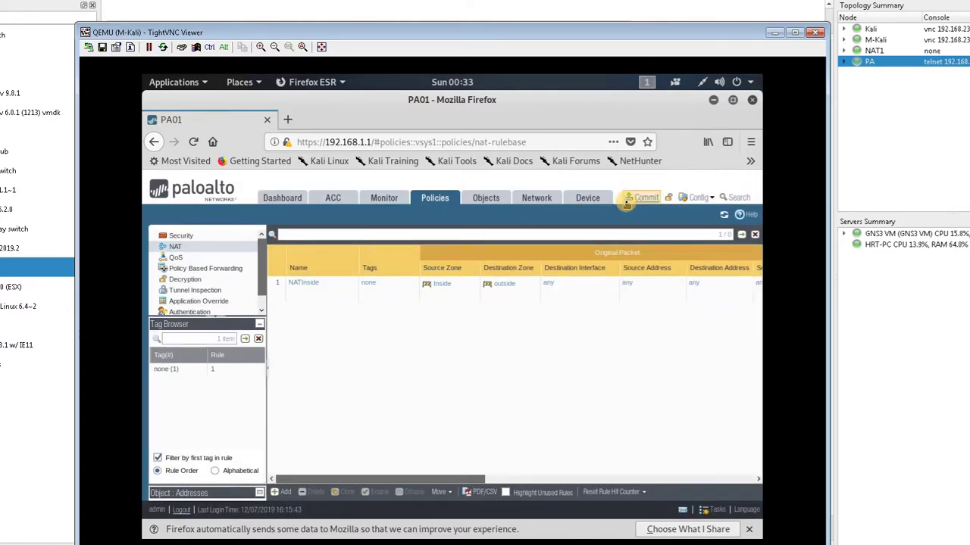
Commit all pending changes to the PAN-OS firewall
{"action": "left_click", "coordinate": [627, 199]}
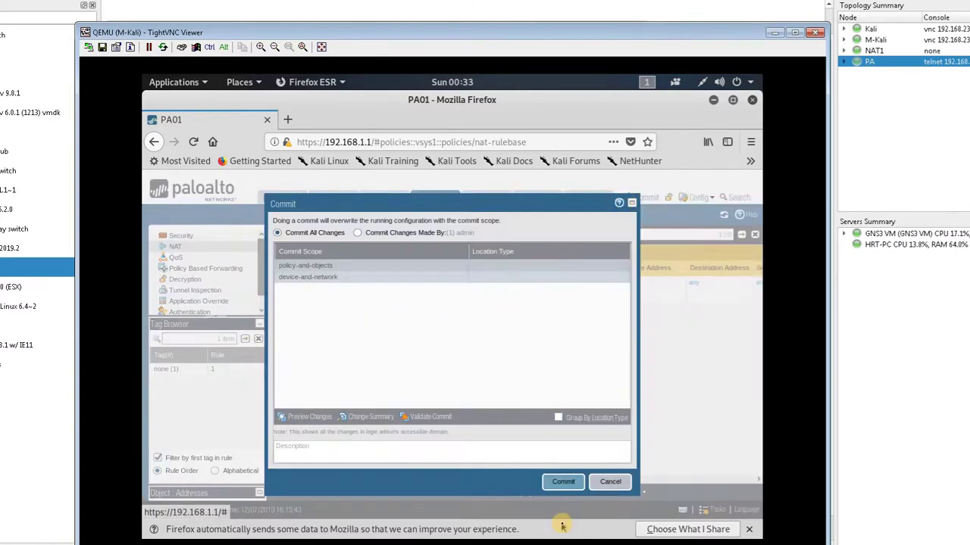
{"action": "left_click", "coordinate": [554, 484]}
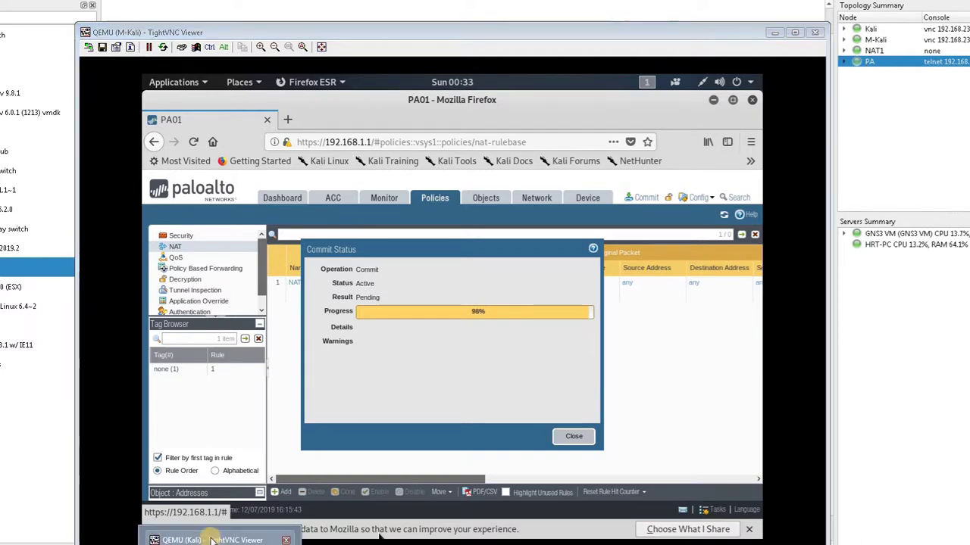
{"action": "left_click", "coordinate": [210, 538]}
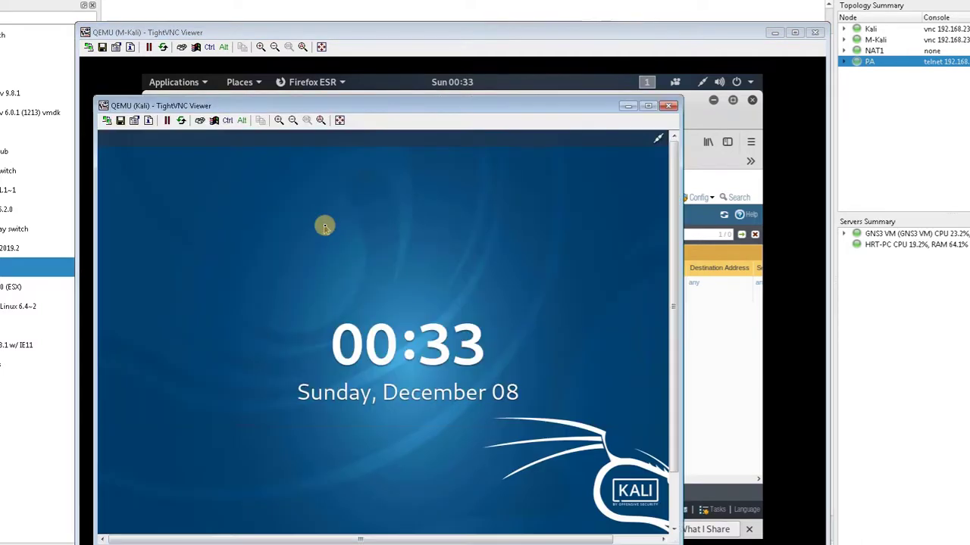
Unlock the Kali client with the root password, go full screen, and minimize Network settings
{"action": "left_click", "coordinate": [324, 226]}
{"action": "type", "text": "toor"}
{"action": "key", "text": "Return"}
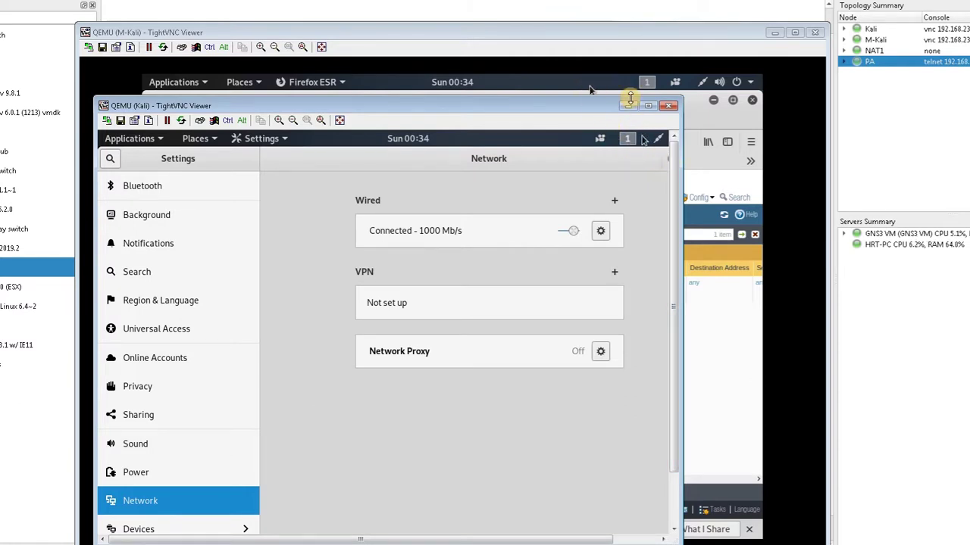
{"action": "key", "text": "ctrl+alt+shift+f"}
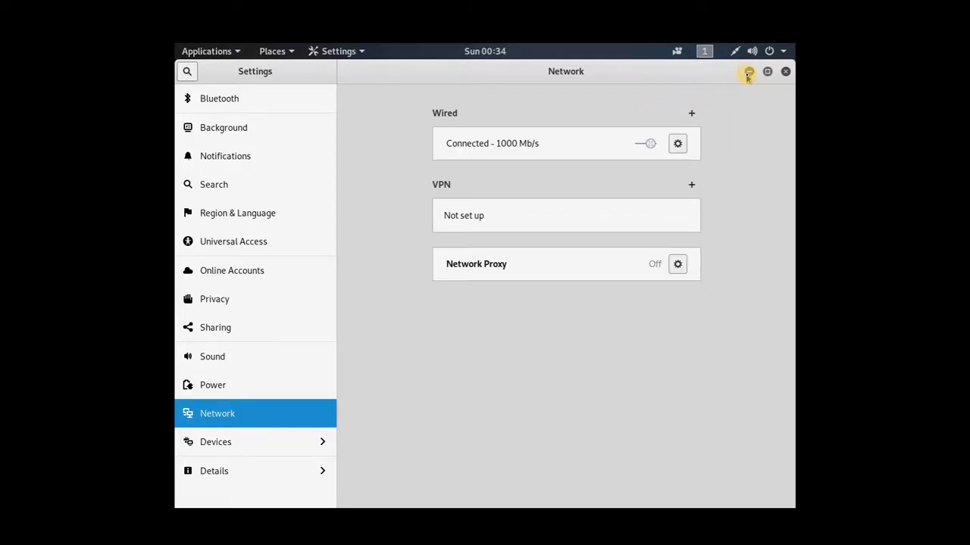
{"action": "left_click", "coordinate": [749, 72]}
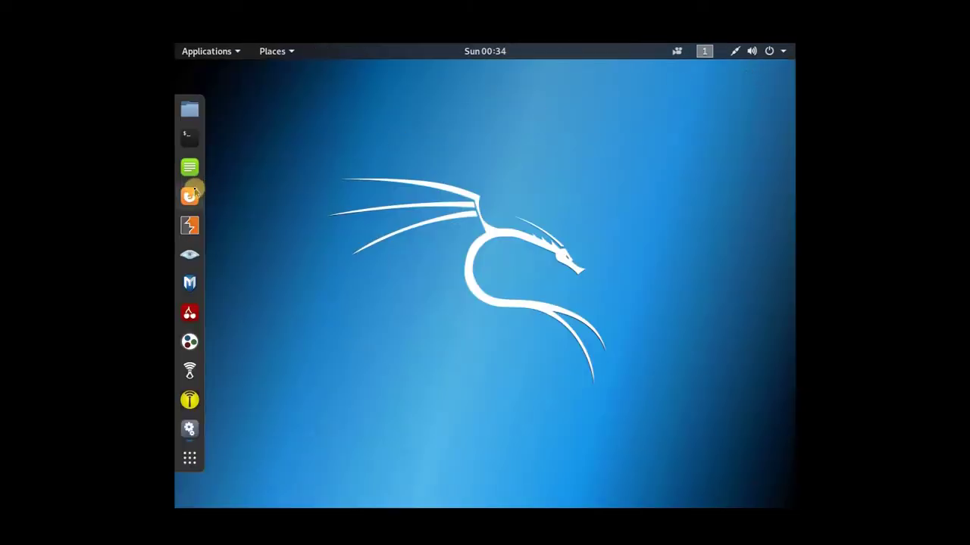
{"action": "left_click", "coordinate": [193, 192]}
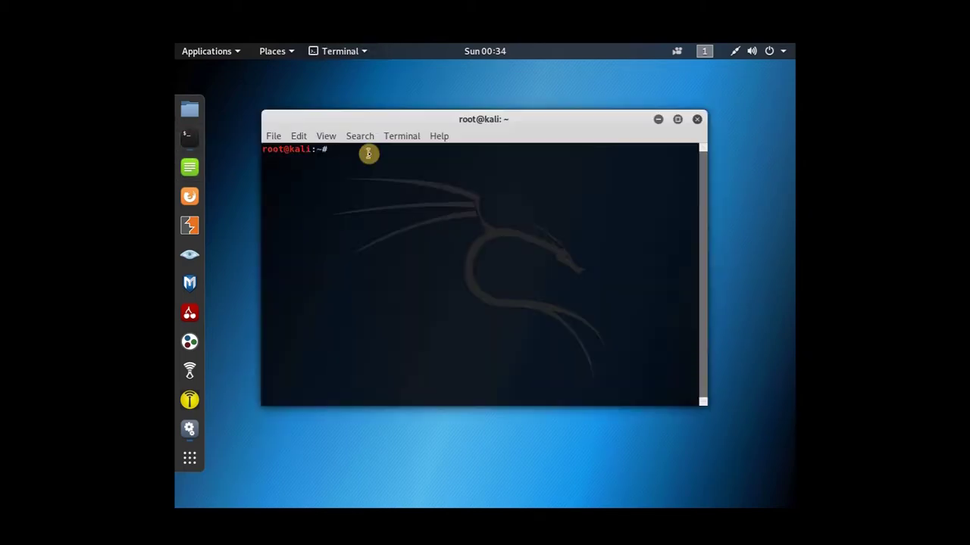
{"action": "type", "text": "ping"}
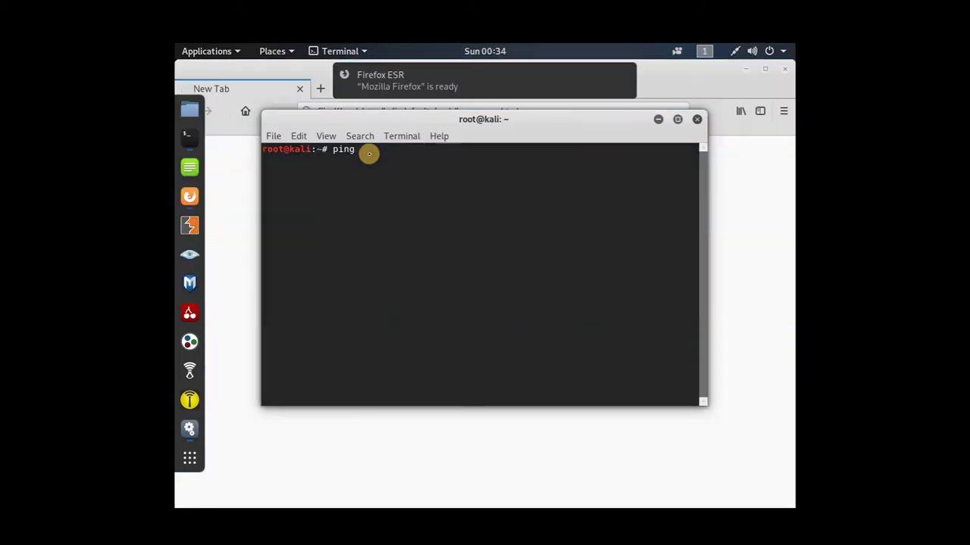
{"action": "type", "text": " 8"}
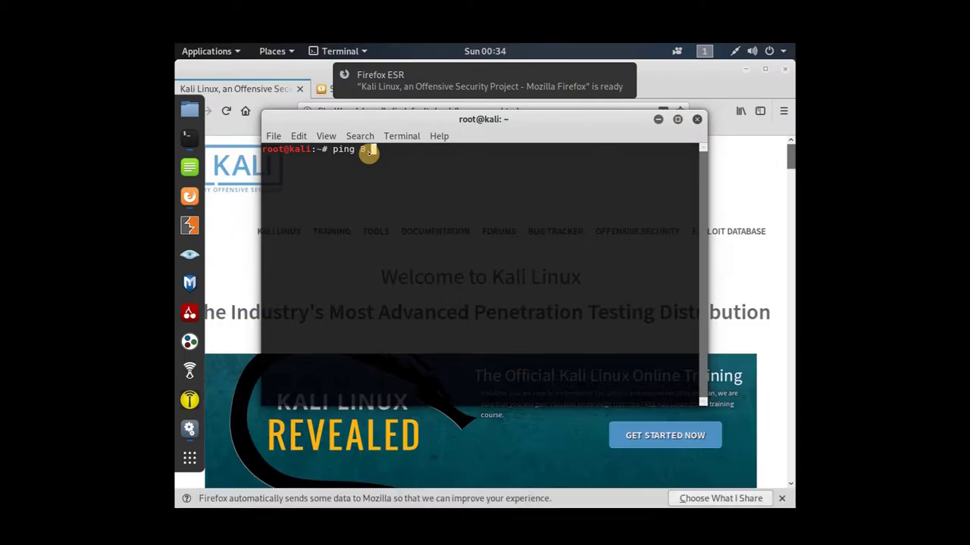
{"action": "type", "text": ".8.8."}
{"action": "type", "text": "8"}
{"action": "key", "text": "Return"}
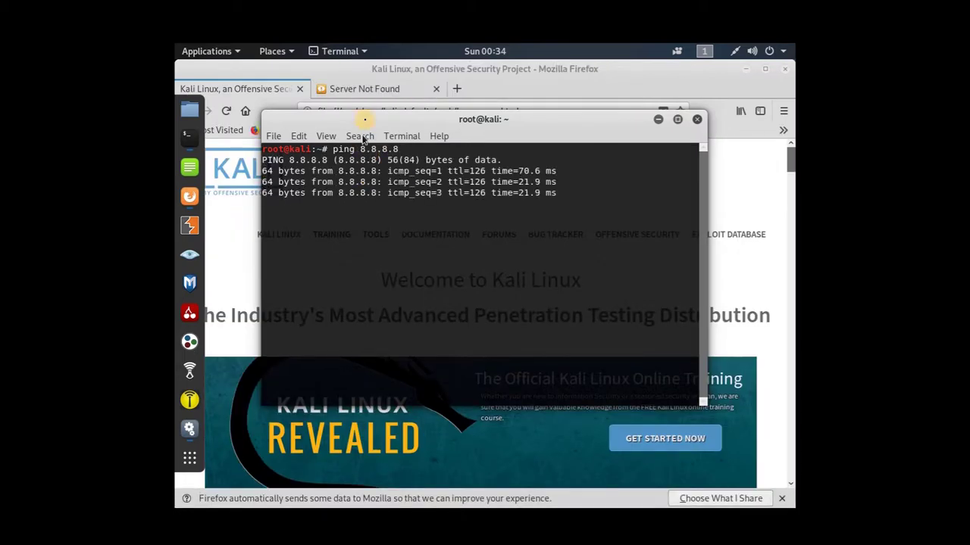
{"action": "left_click", "coordinate": [506, 89]}
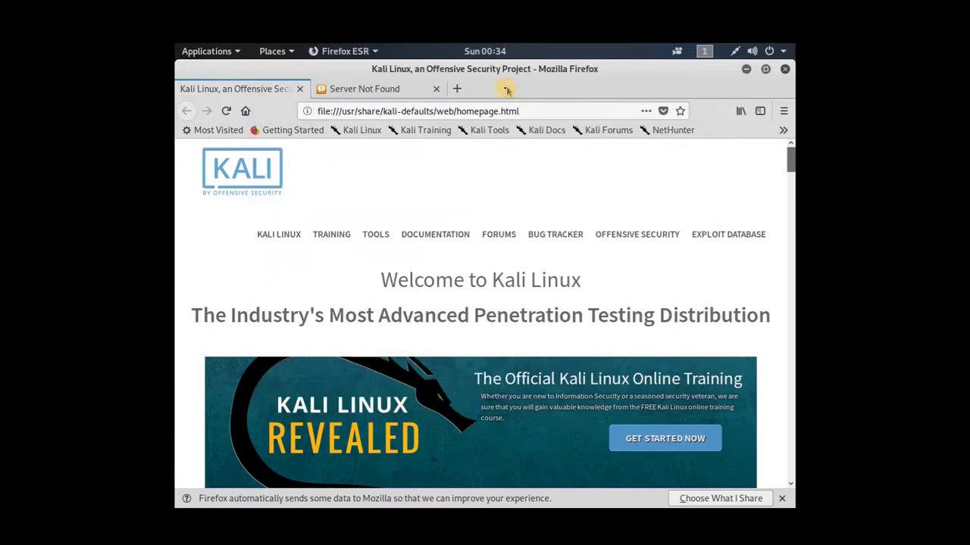
{"action": "left_click", "coordinate": [494, 106]}
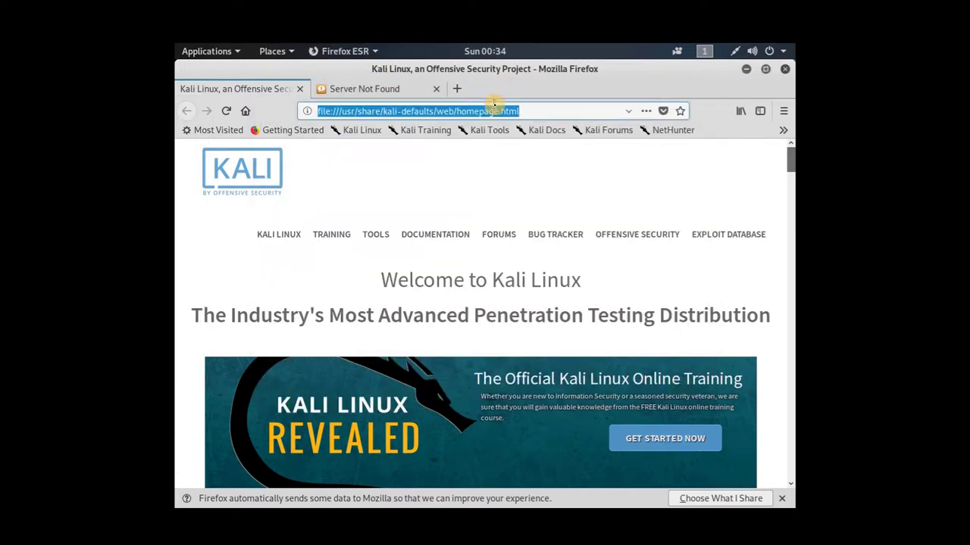
{"action": "type", "text": "google.com"}
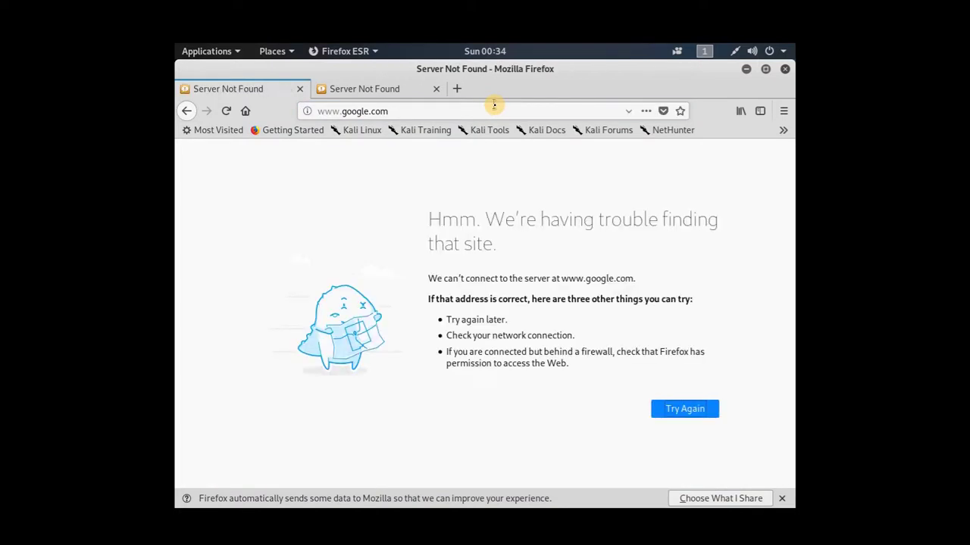
{"action": "left_click", "coordinate": [494, 107]}
{"action": "type", "text": "talebi"}
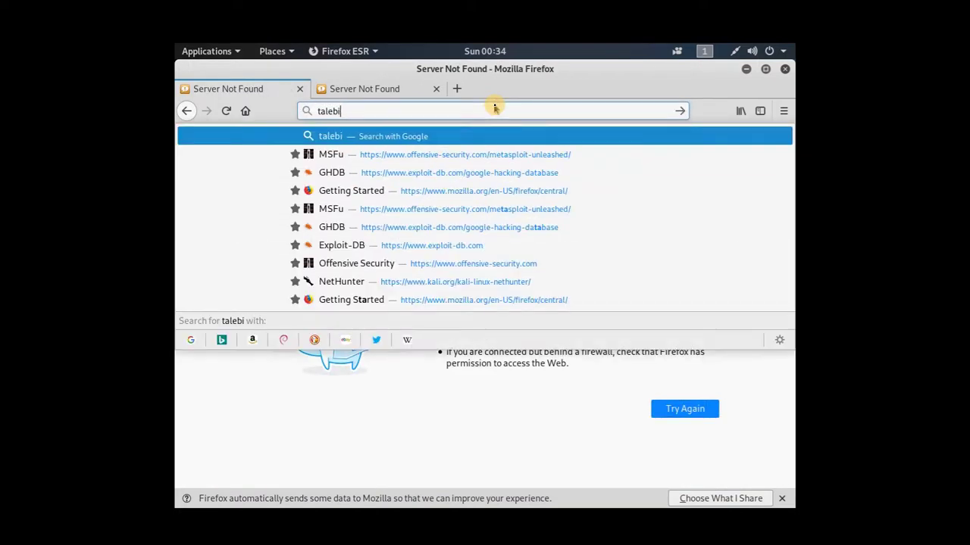
{"action": "type", "text": ".ca"}
{"action": "key", "text": "Return"}
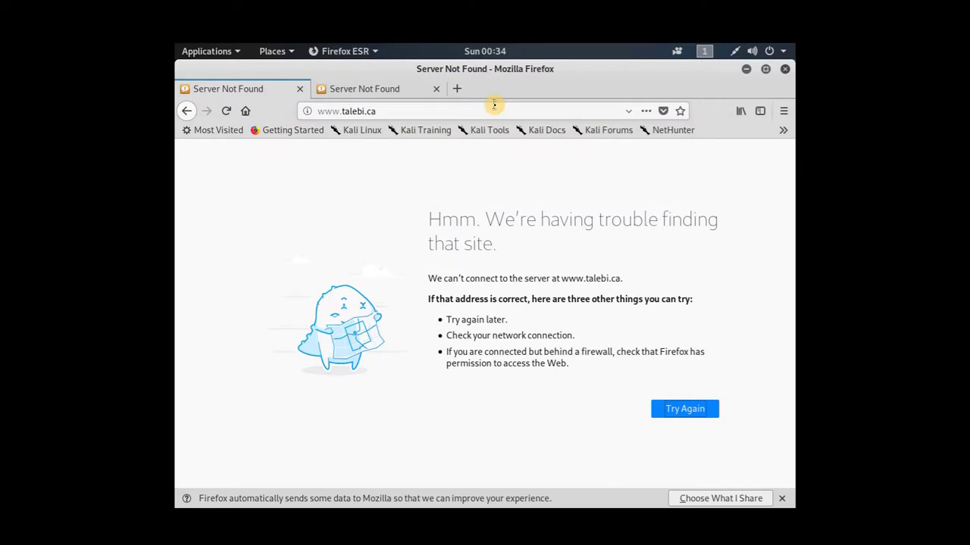
{"action": "left_click", "coordinate": [493, 106]}
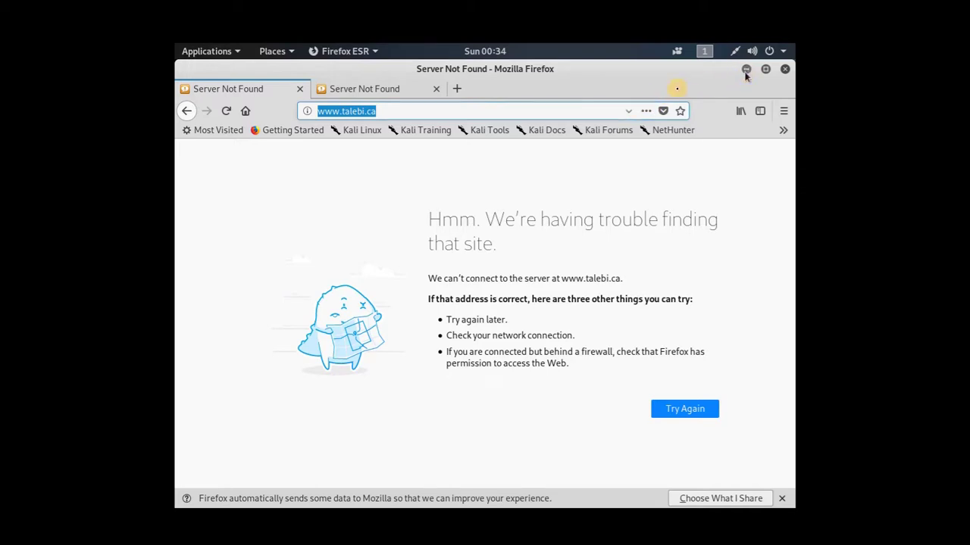
{"action": "left_click", "coordinate": [579, 108]}
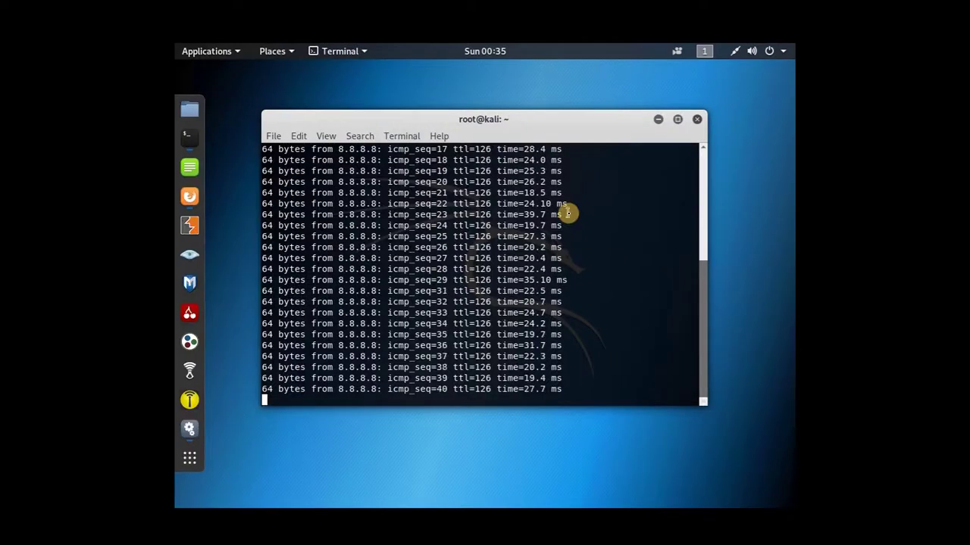
Stop the ping to see its statistics and open the wired connection's settings
{"action": "key", "text": "ctrl+c"}
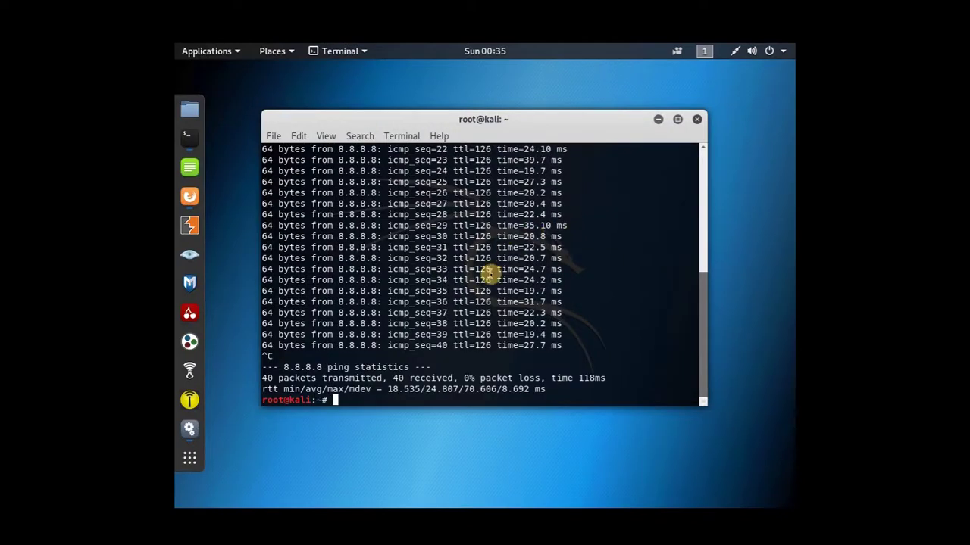
{"action": "left_click", "coordinate": [733, 53]}
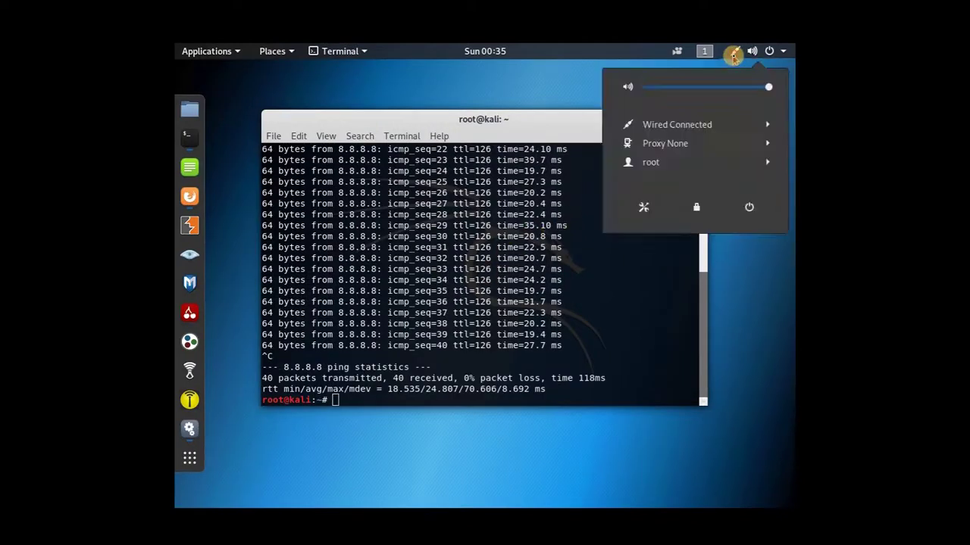
{"action": "left_click", "coordinate": [700, 124]}
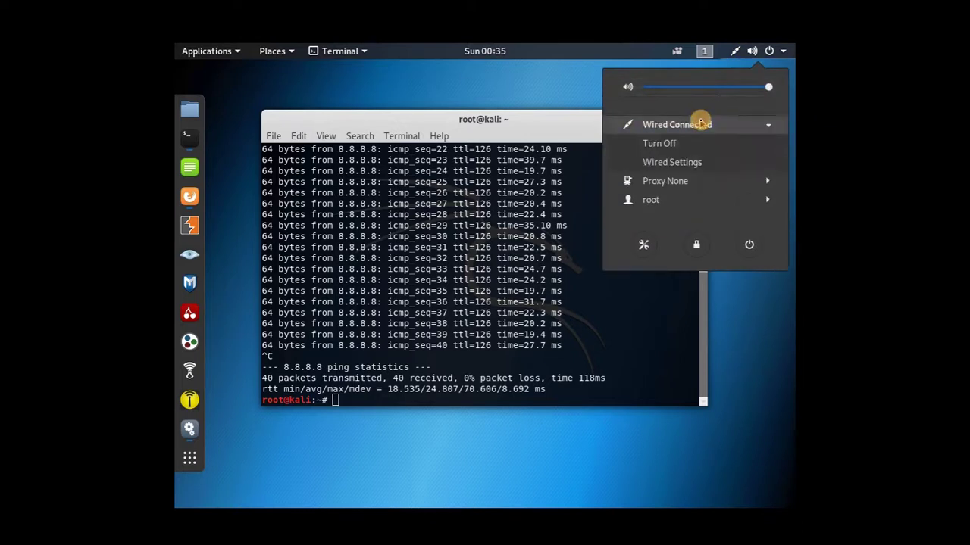
{"action": "left_click", "coordinate": [685, 161]}
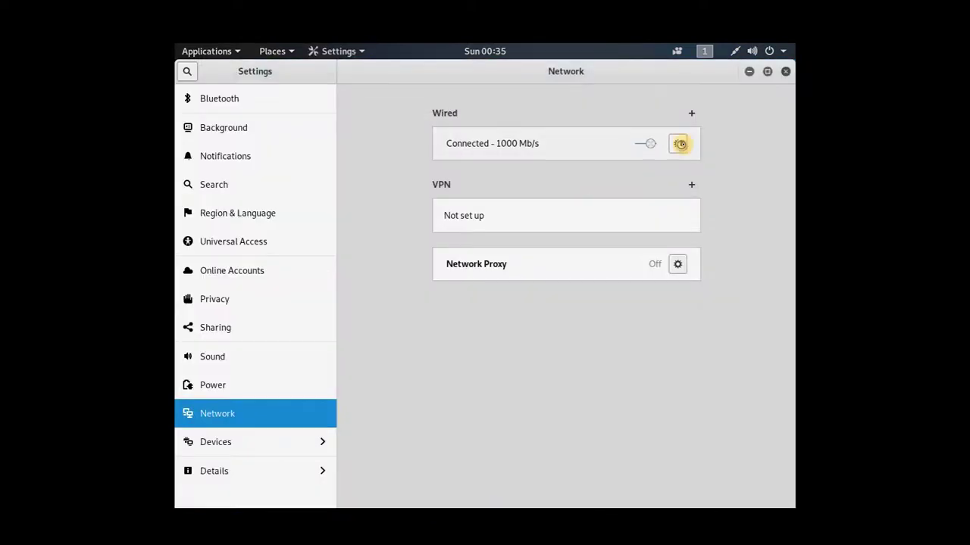
{"action": "left_click", "coordinate": [679, 144]}
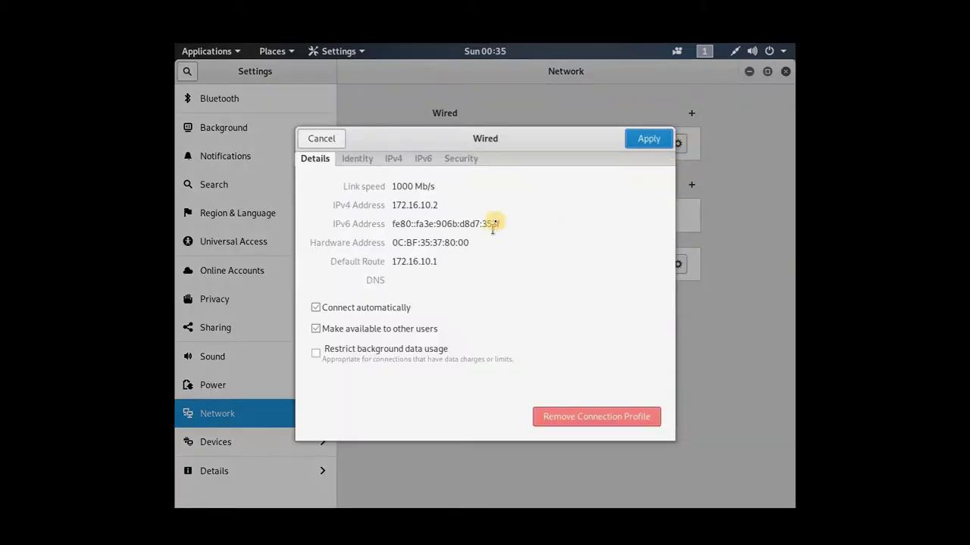
Set the IPv4 DNS server to 8.8.8.8, apply it, and reconnect the wired connection
{"action": "left_click", "coordinate": [396, 157]}
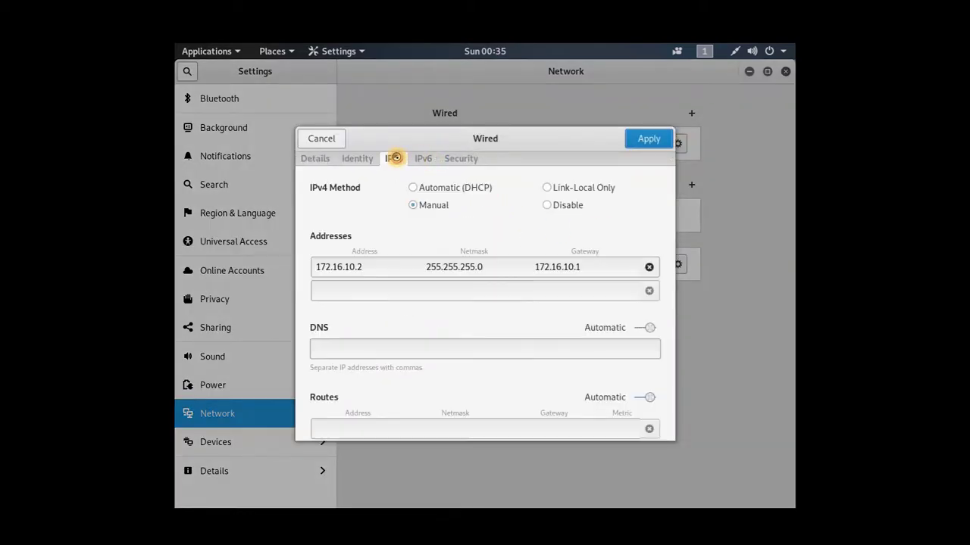
{"action": "left_click", "coordinate": [361, 346]}
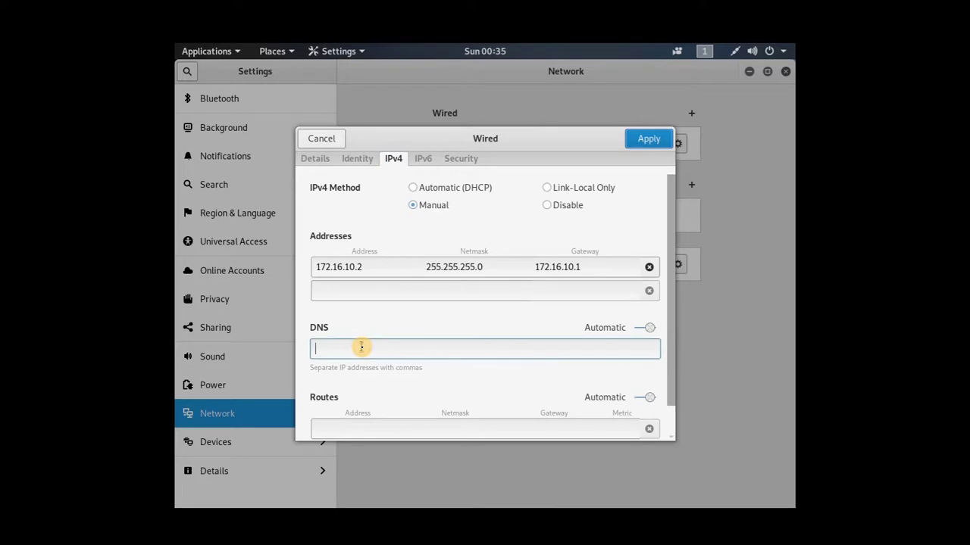
{"action": "type", "text": "8.8."}
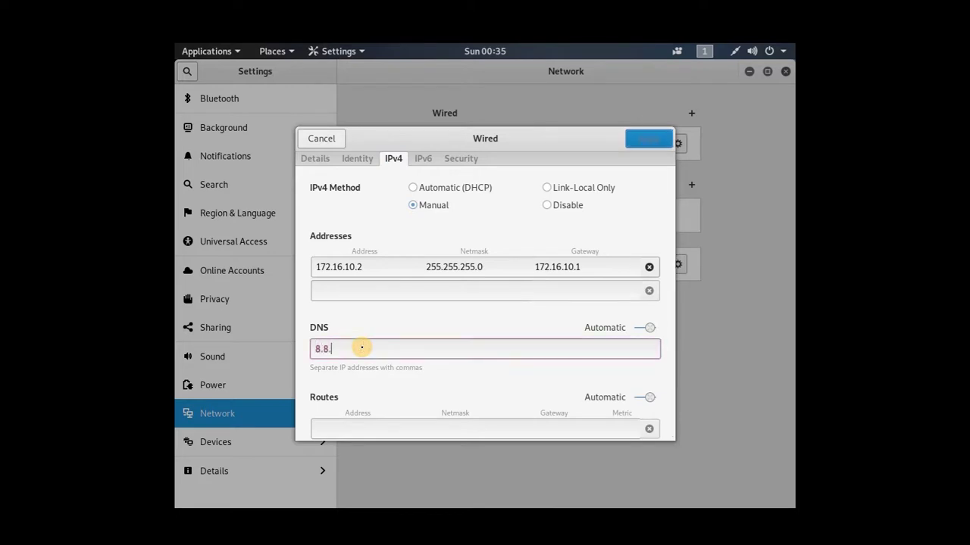
{"action": "type", "text": "8.8"}
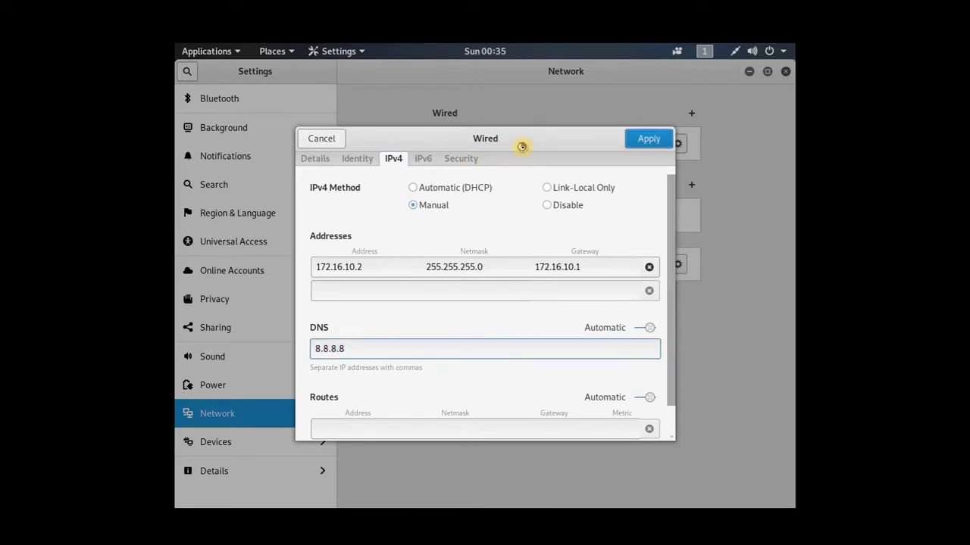
{"action": "left_click", "coordinate": [667, 136]}
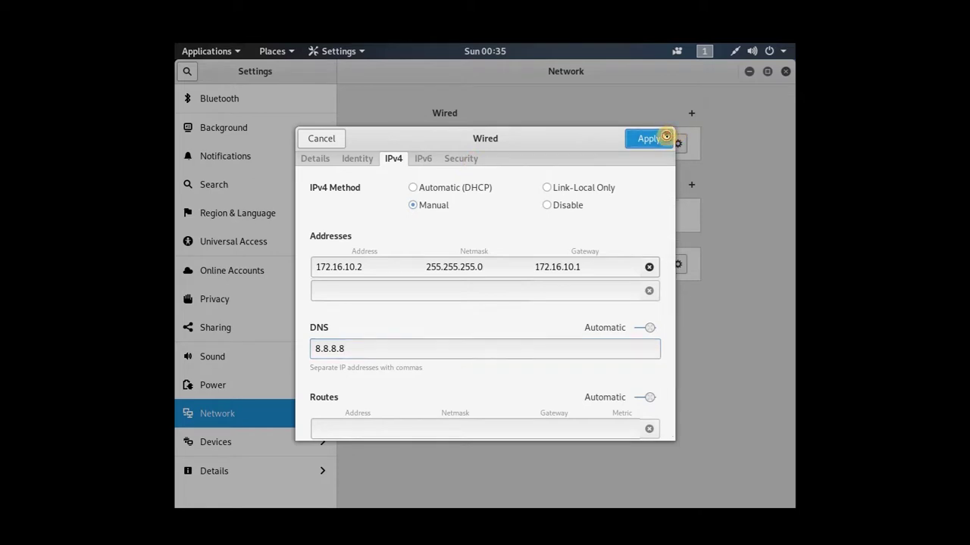
{"action": "left_click", "coordinate": [645, 145]}
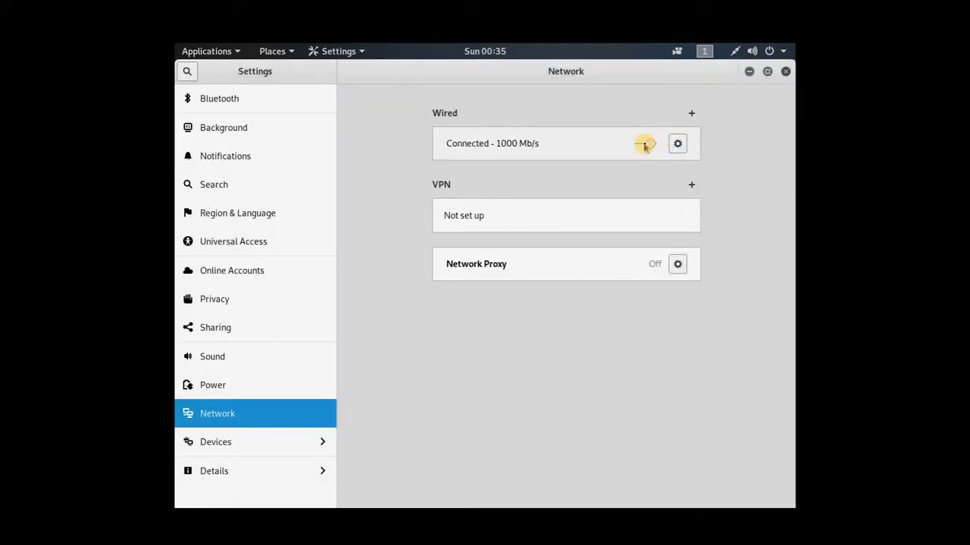
{"action": "left_click", "coordinate": [635, 144]}
{"action": "left_click", "coordinate": [749, 72]}
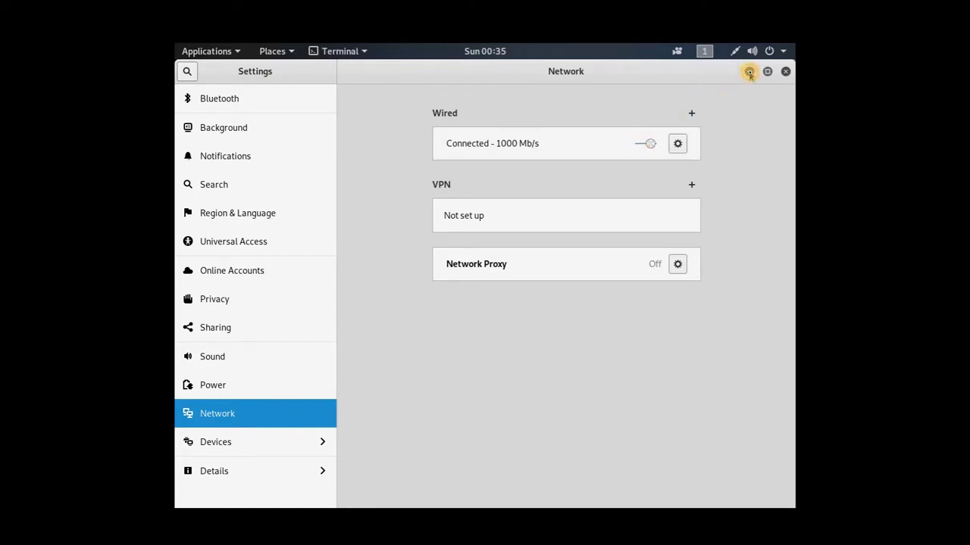
{"action": "left_click", "coordinate": [462, 174]}
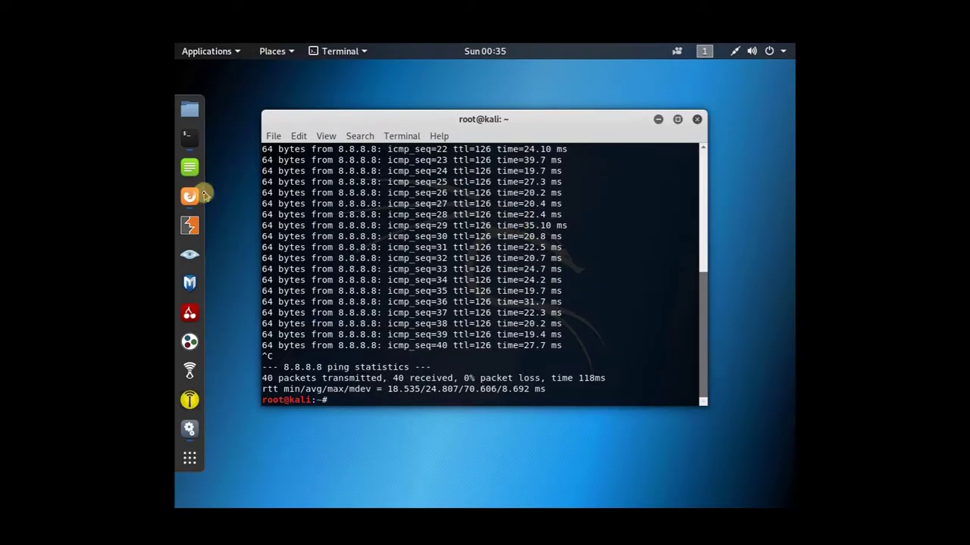
{"action": "left_click", "coordinate": [190, 196]}
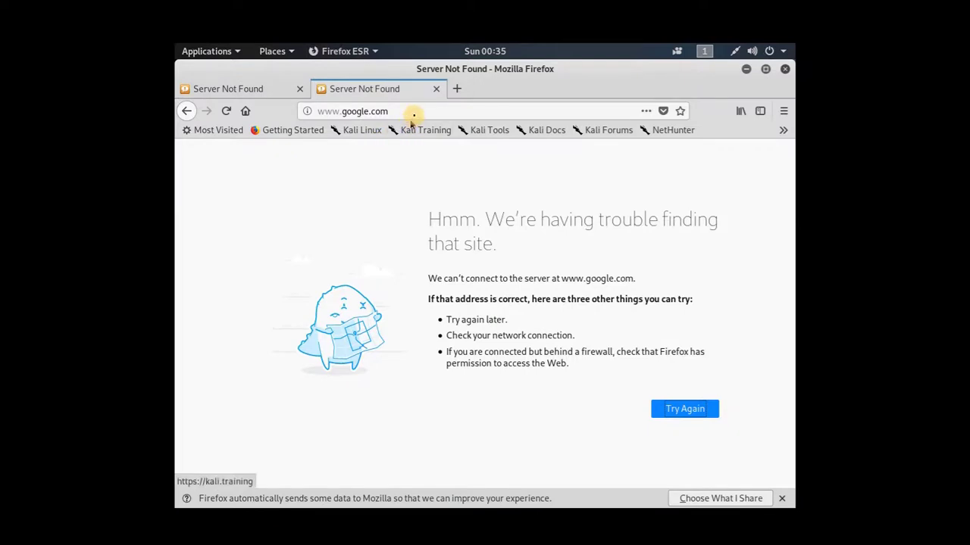
{"action": "left_click", "coordinate": [221, 91]}
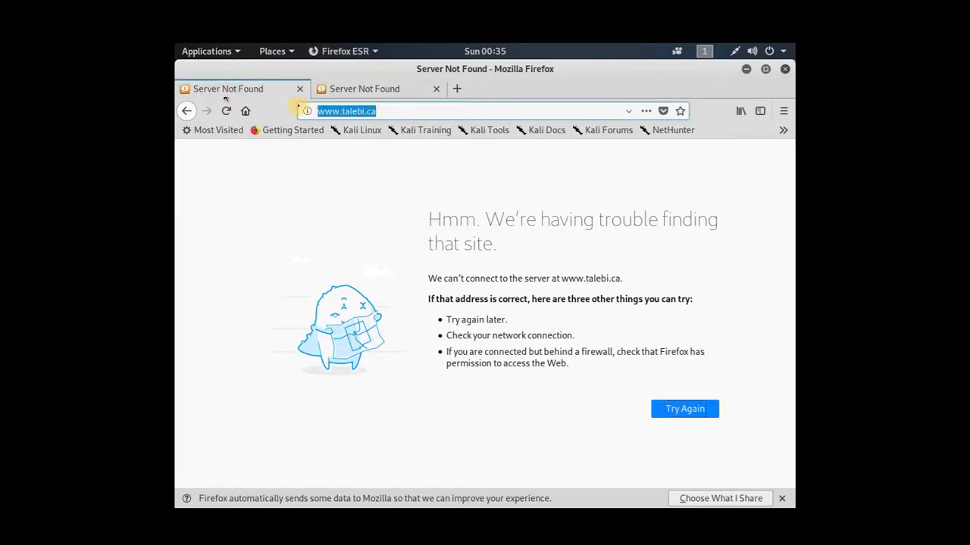
{"action": "left_click", "coordinate": [367, 111]}
{"action": "key", "text": "Return"}
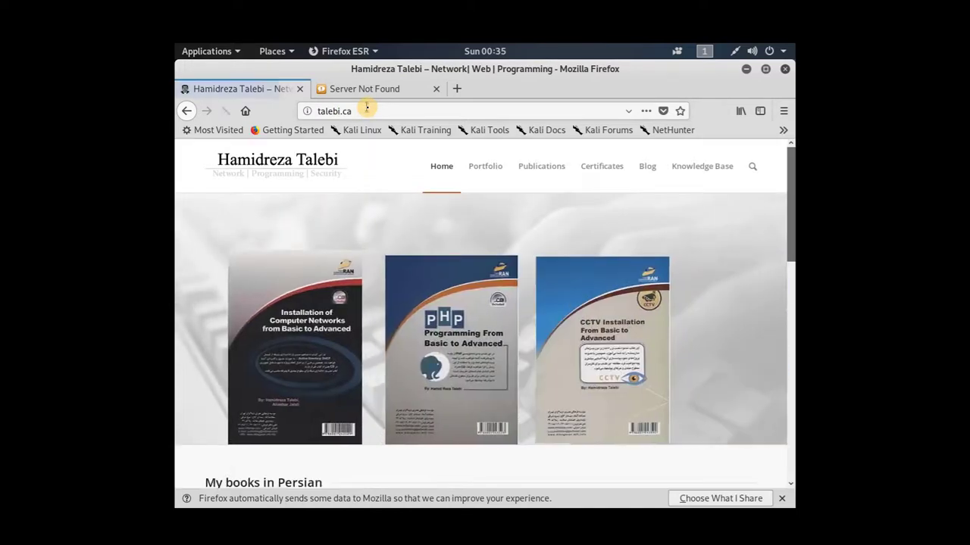
{"action": "left_click", "coordinate": [369, 95]}
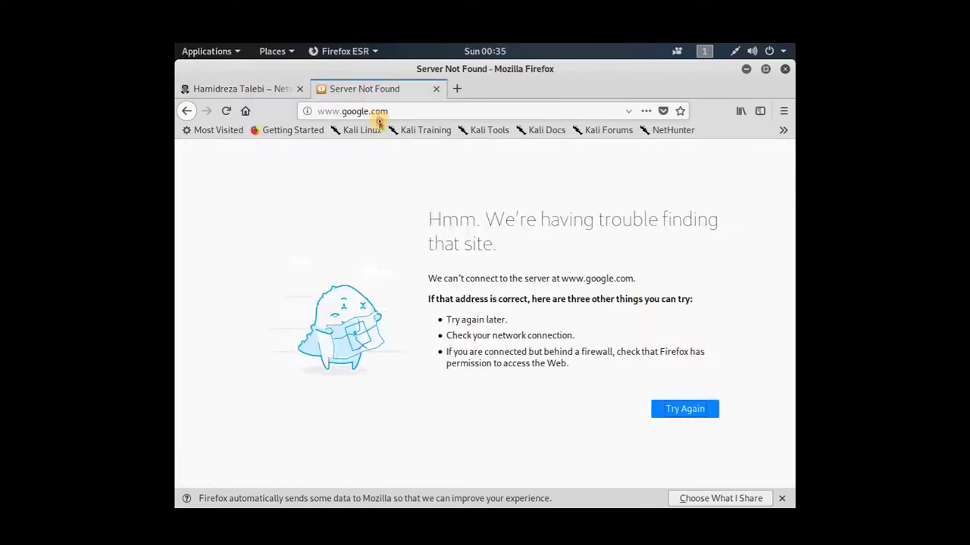
{"action": "left_click", "coordinate": [375, 113]}
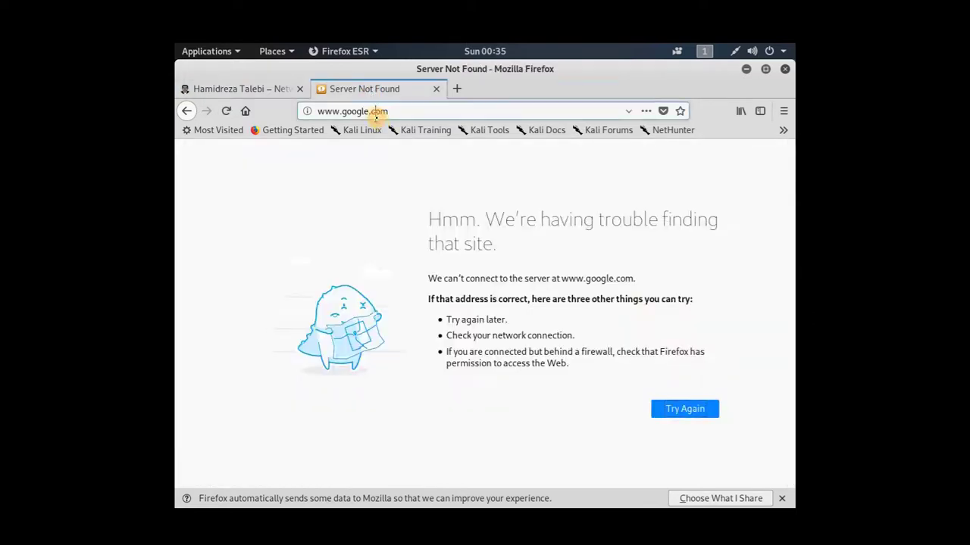
{"action": "key", "text": "Return"}
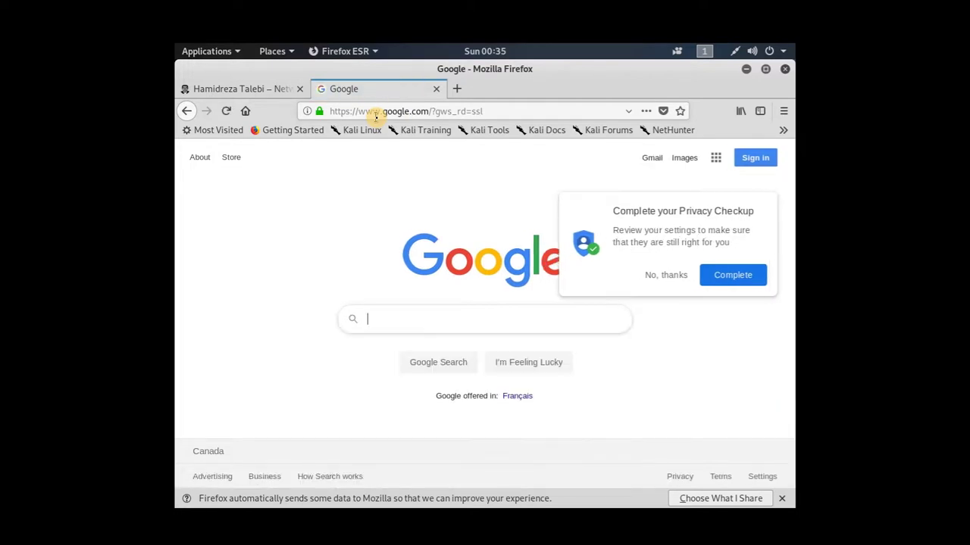
Search Google for 'test' and close the successful PAN-OS commit status
{"action": "type", "text": "test"}
{"action": "key", "text": "Return"}
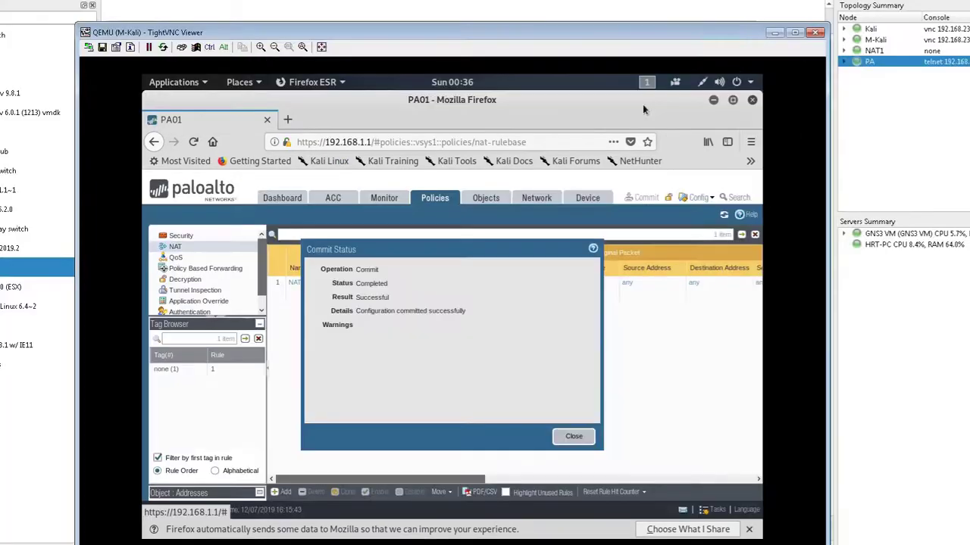
{"action": "left_click", "coordinate": [564, 437]}
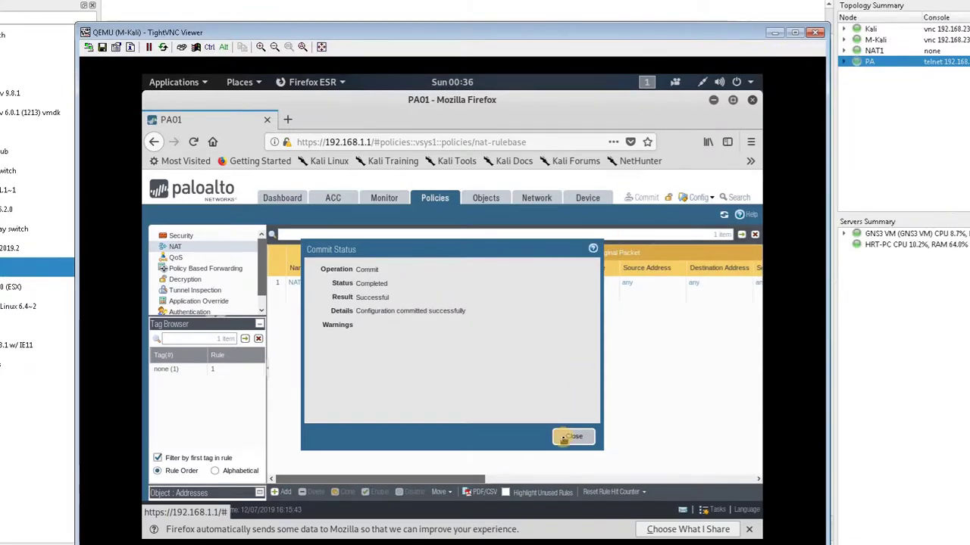